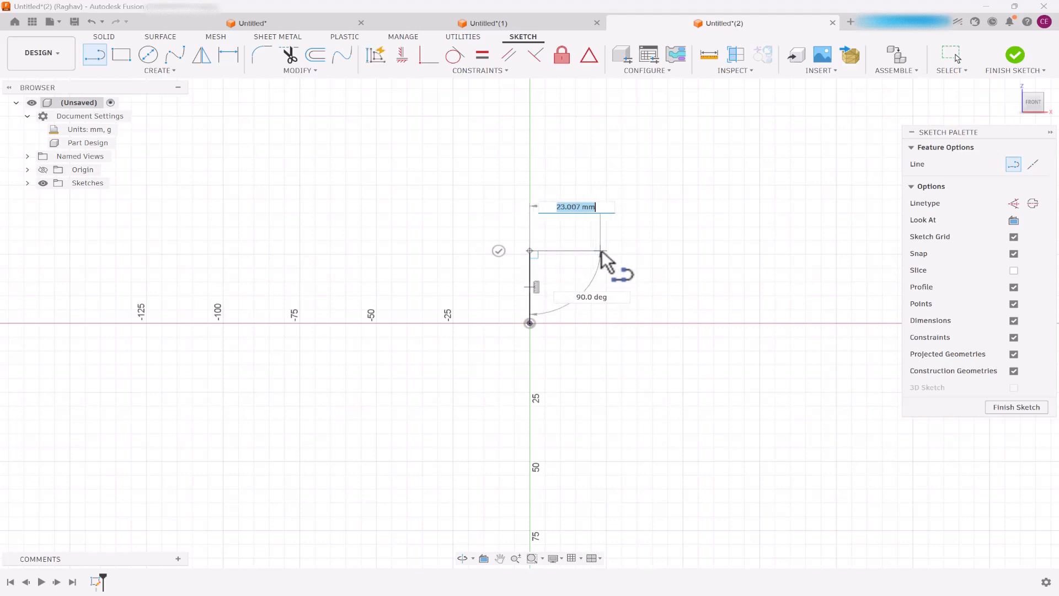
# Step: Continue the line chain into a closed profile about 90 mm wide and 40 mm high, with a raised trapezoid and a sloped lower-right corner
pyautogui.click(596, 251)
pyautogui.click(641, 212)
pyautogui.click(709, 212)
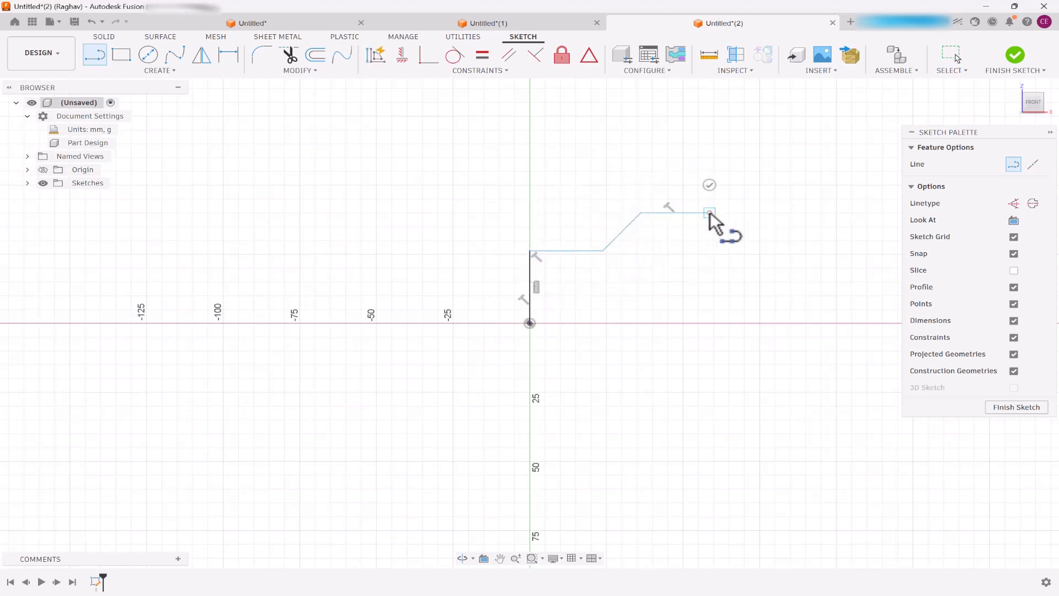
pyautogui.click(743, 251)
pyautogui.click(806, 251)
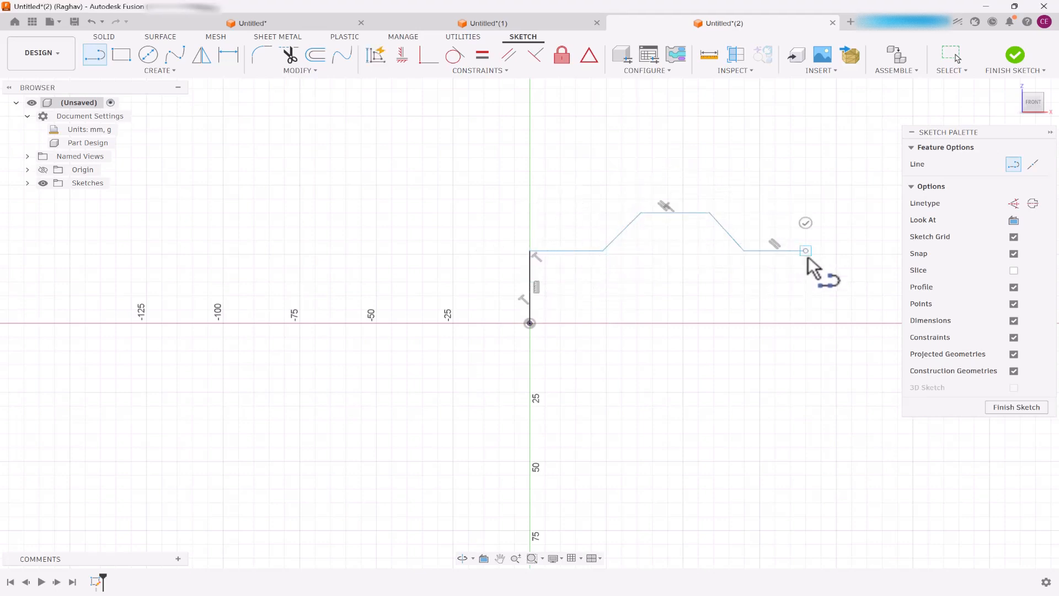
pyautogui.click(805, 300)
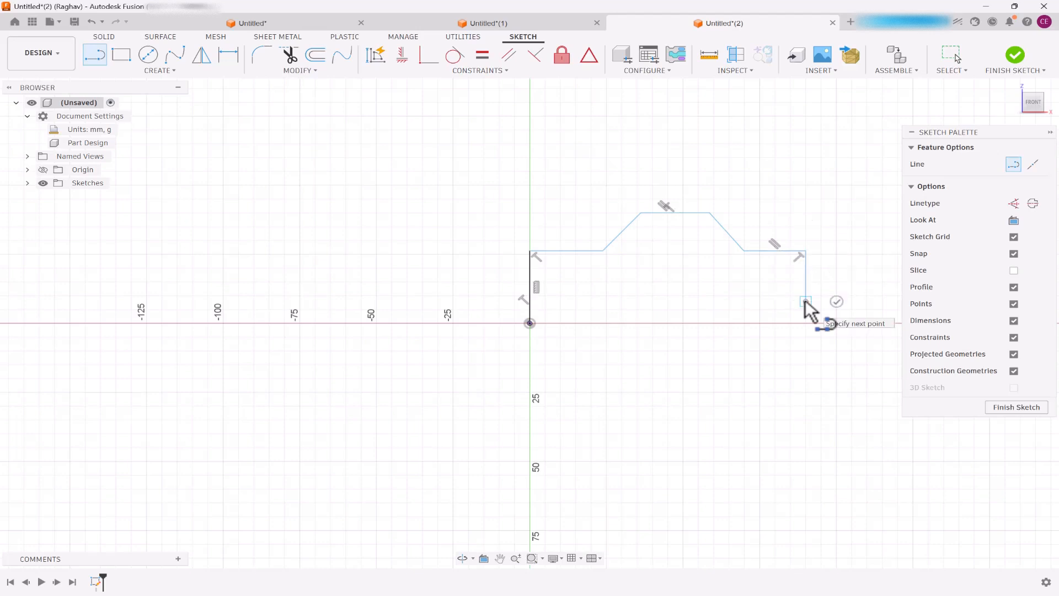
pyautogui.click(744, 322)
pyautogui.click(529, 323)
pyautogui.press('Escape')
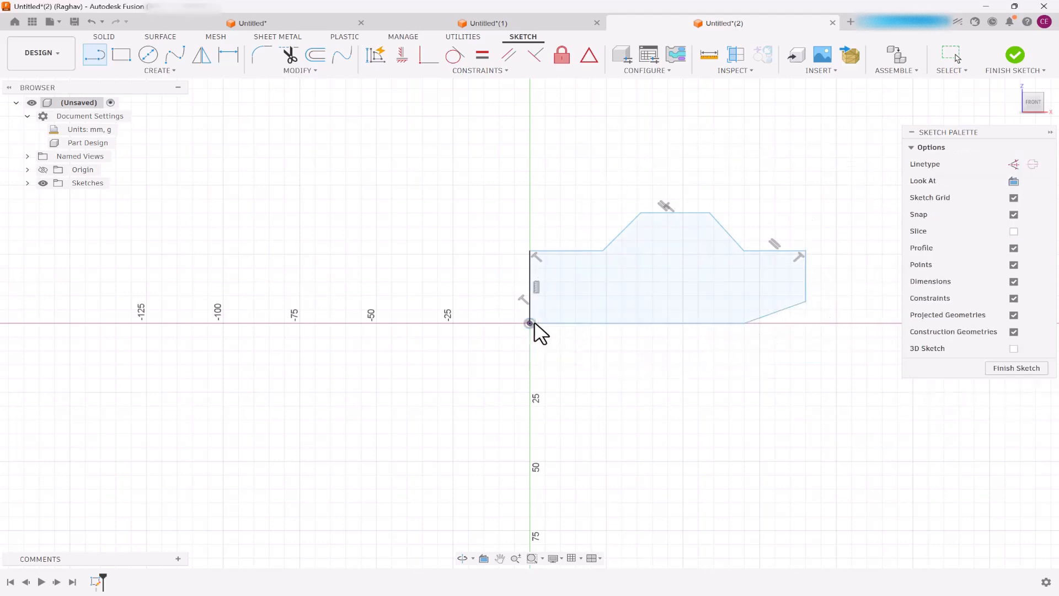
# Step: Run AutoConstrain on the profile and accept Result 2, and undo the added constraints and dimensions
pyautogui.scroll(-1, 575, 323)
pyautogui.scroll(-1, 778, 316)
pyautogui.scroll(2, 815, 294)
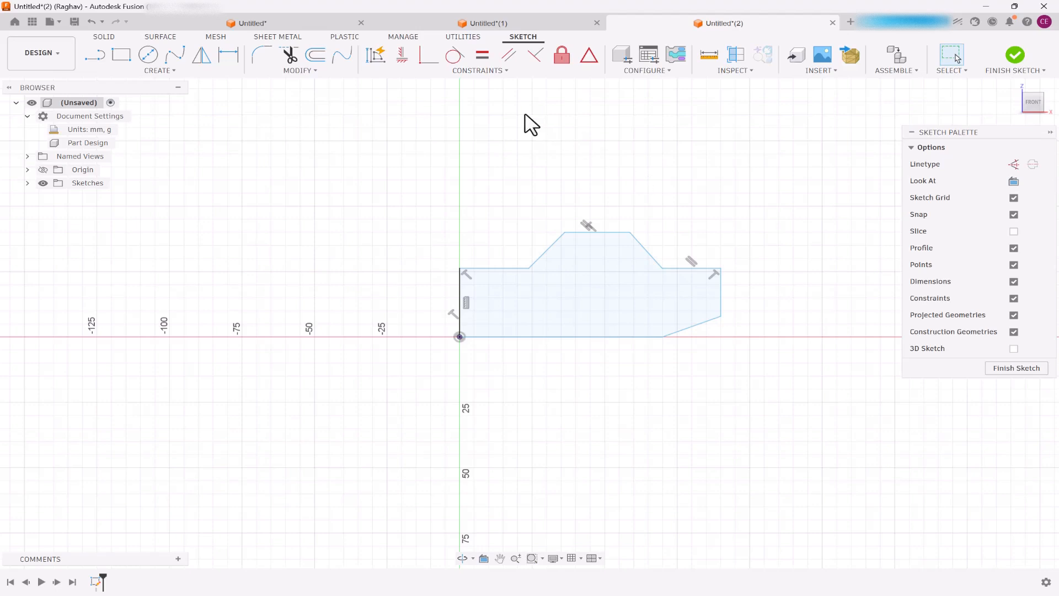
pyautogui.click(478, 70)
pyautogui.click(441, 83)
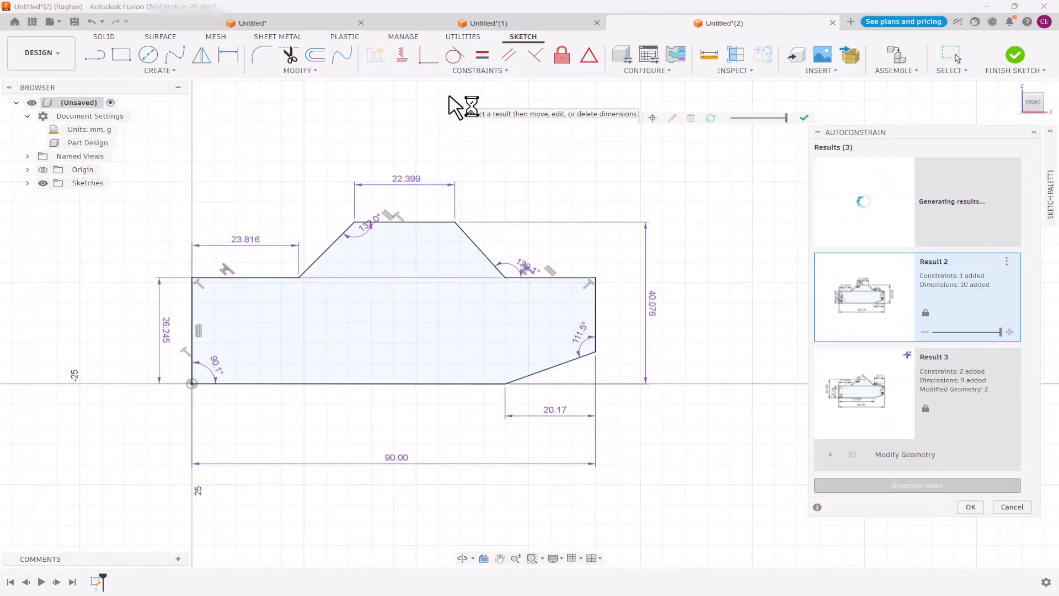
pyautogui.scroll(-1, 504, 165)
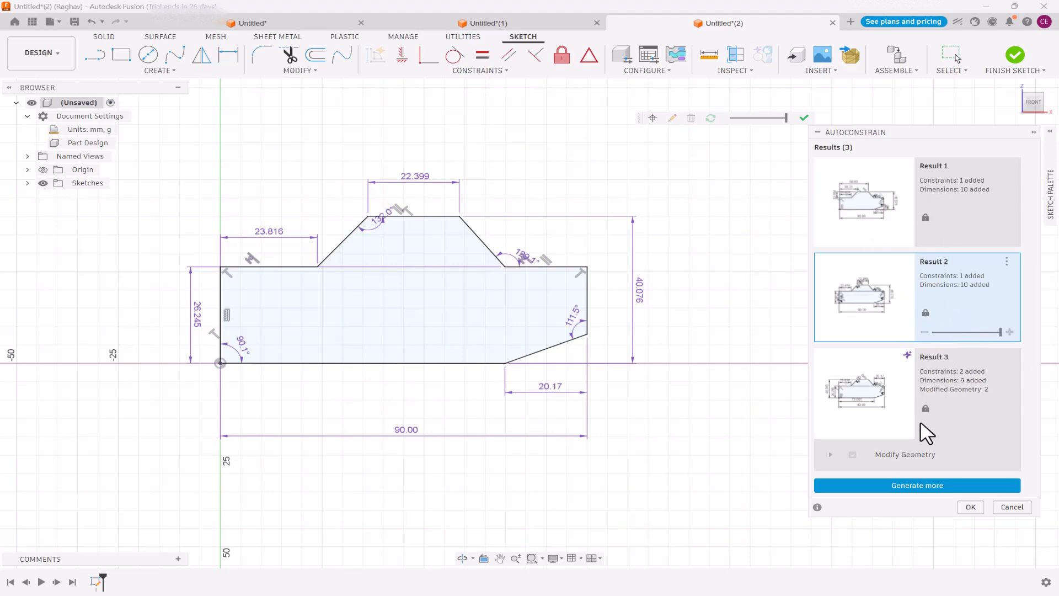
pyautogui.click(969, 506)
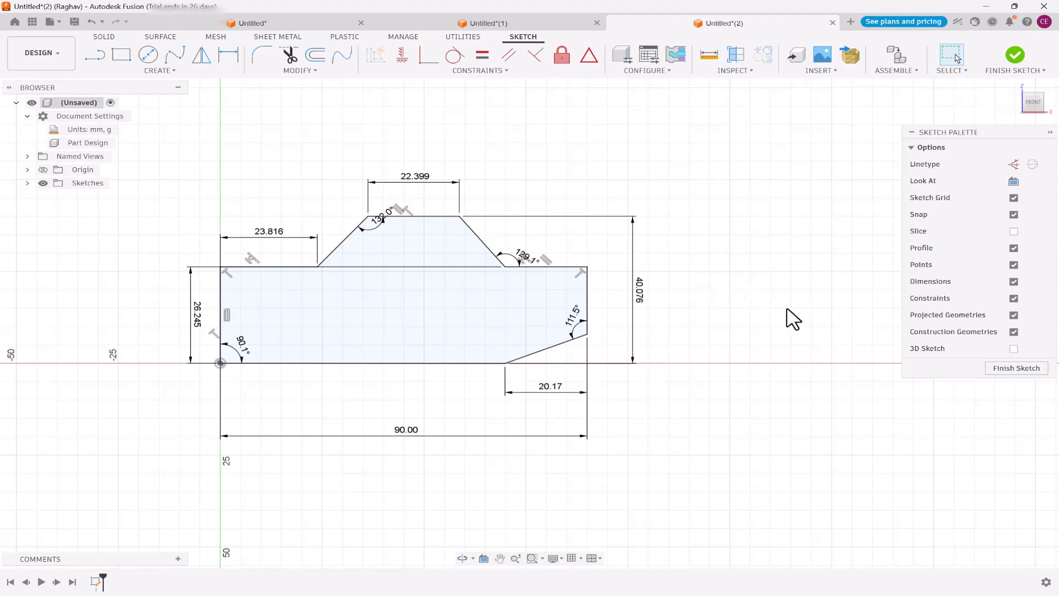
pyautogui.hotkey('ctrl', 'z')
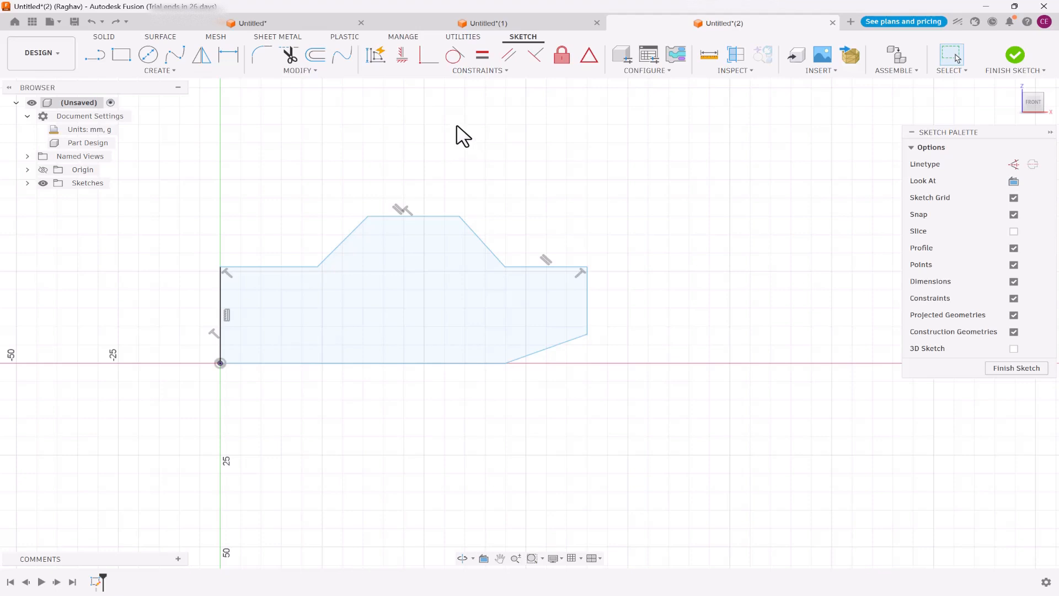
# Step: Run AutoConstrain from Datum on the profile, using its upper-left corner as the datum point
pyautogui.click(467, 71)
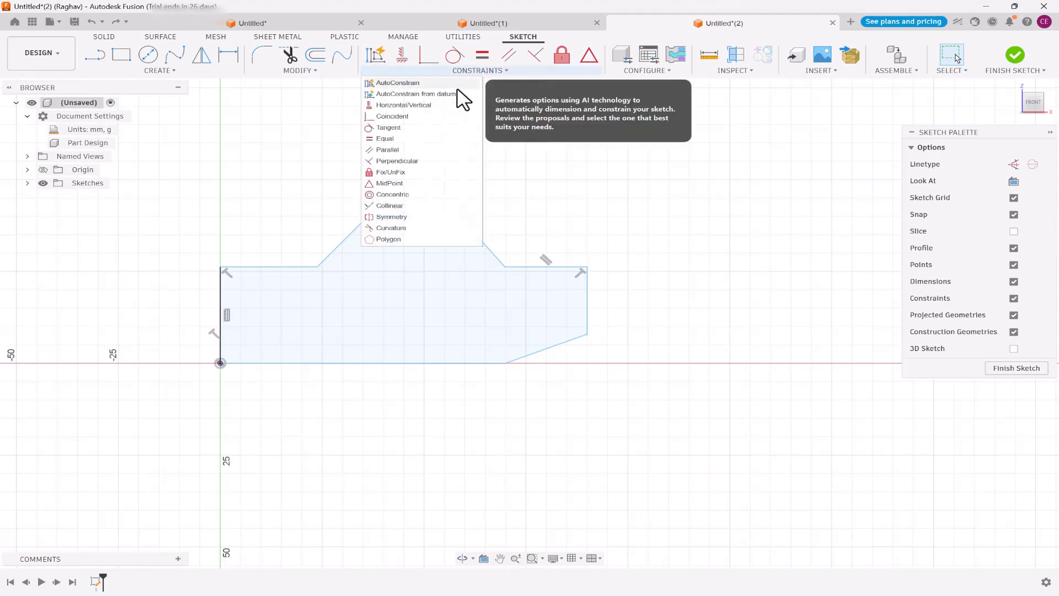
pyautogui.click(418, 96)
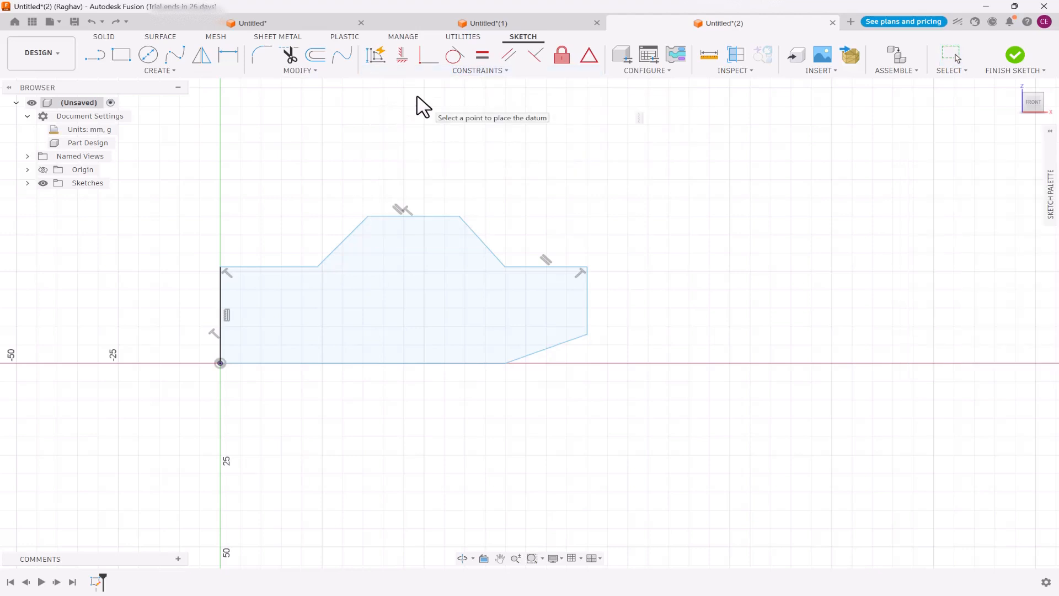
pyautogui.scroll(-2, 435, 124)
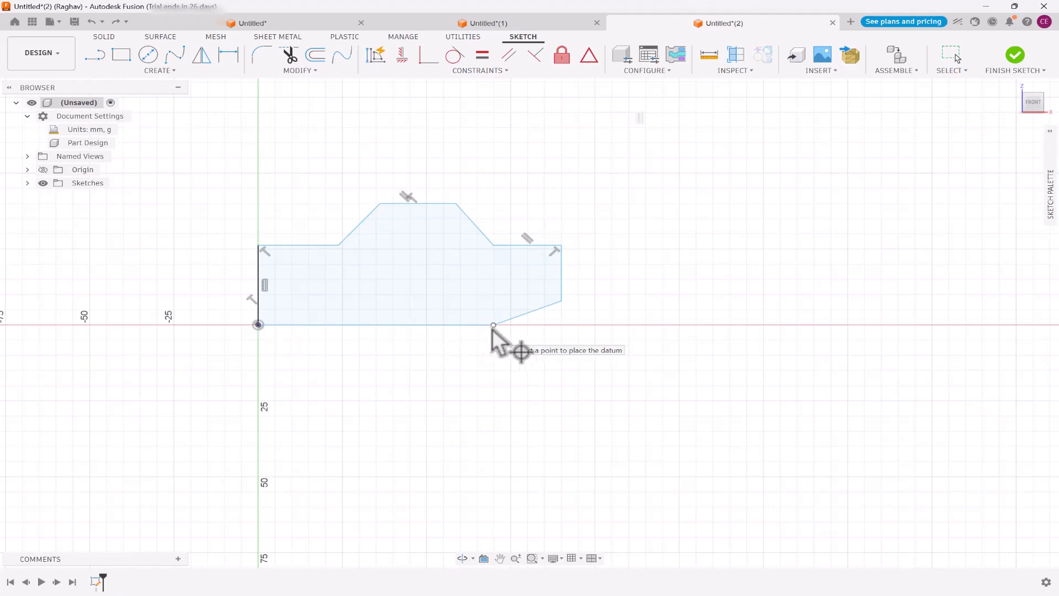
pyautogui.click(257, 244)
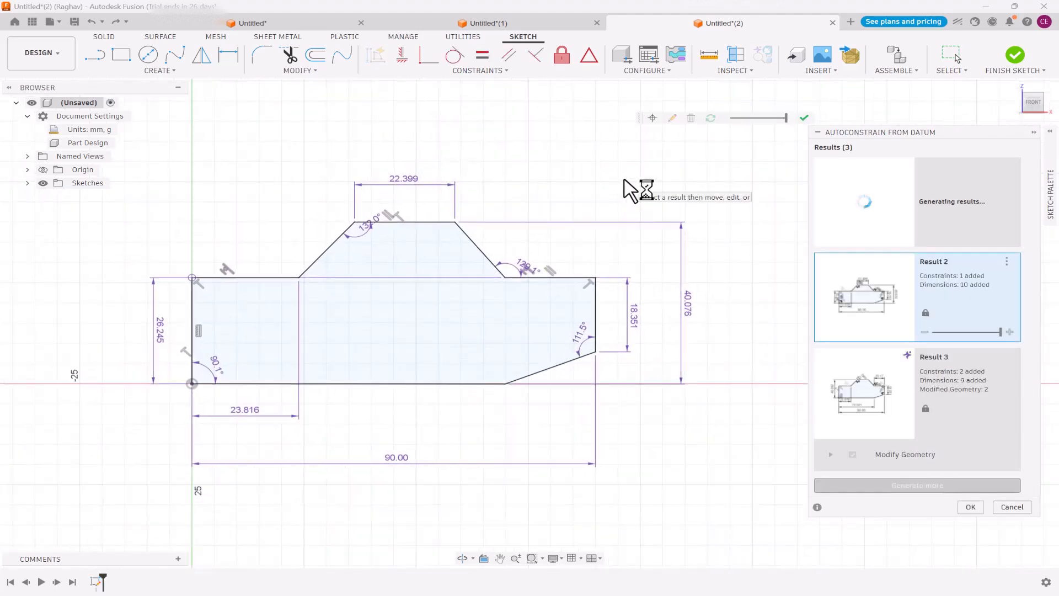
pyautogui.scroll(-2, 630, 190)
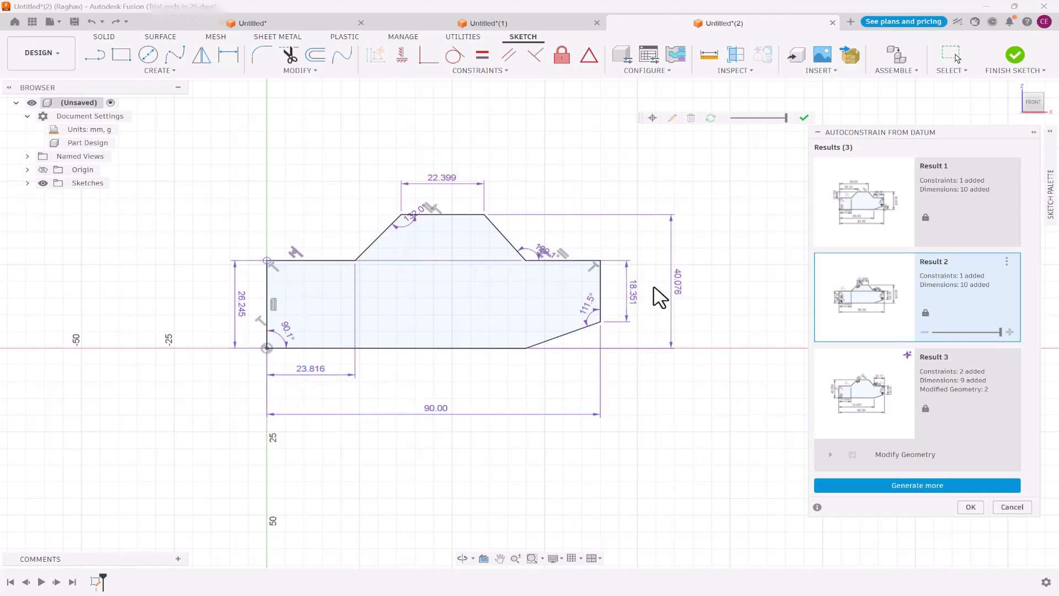
# Step: Generate more datum-based constraint results and apply Result 5 to the sketch
pyautogui.click(930, 487)
pyautogui.scroll(-5, 928, 488)
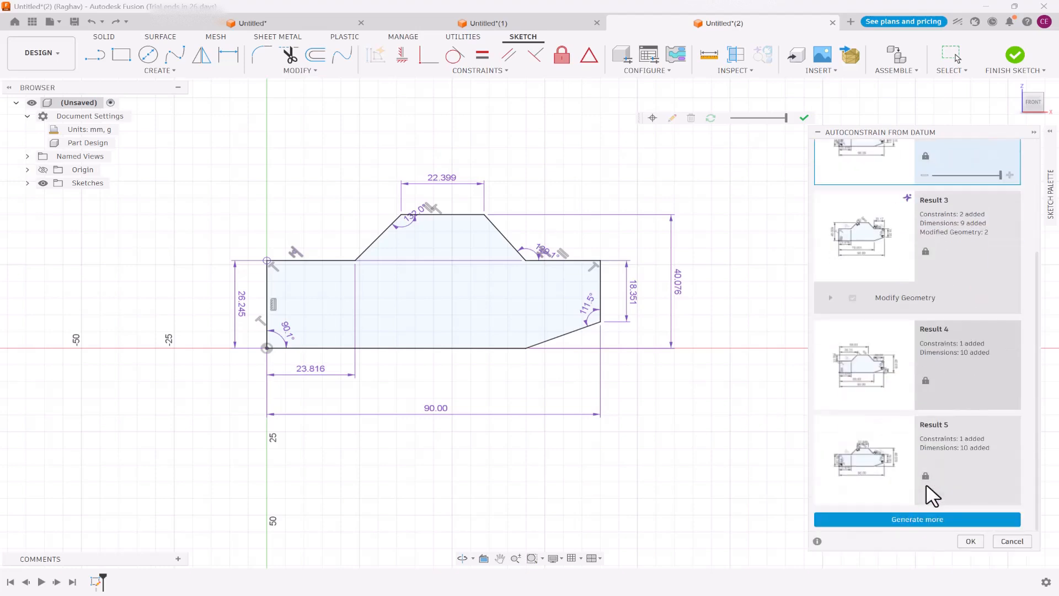
pyautogui.click(880, 449)
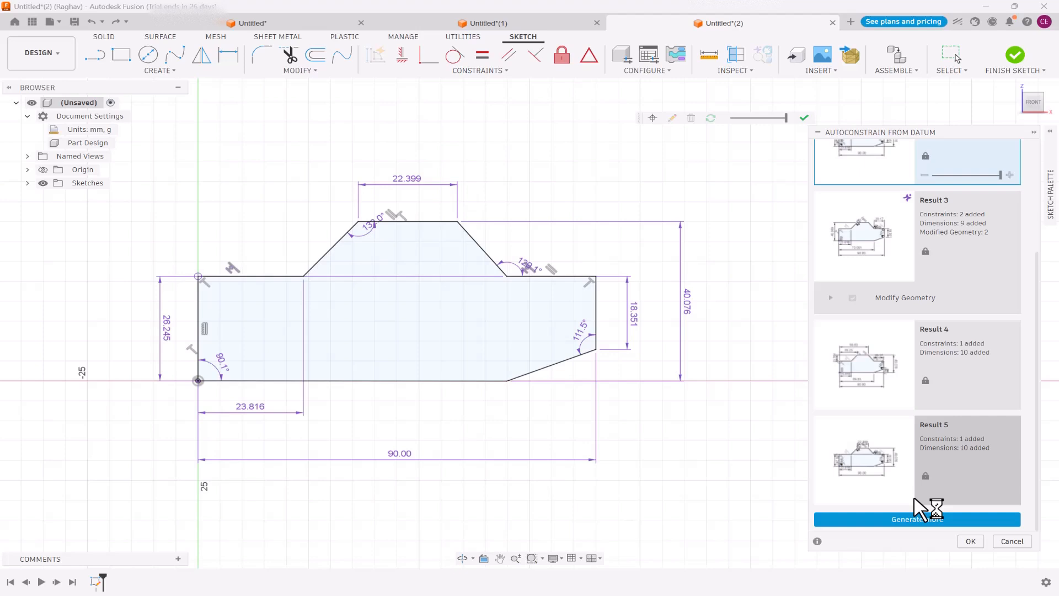
pyautogui.click(970, 541)
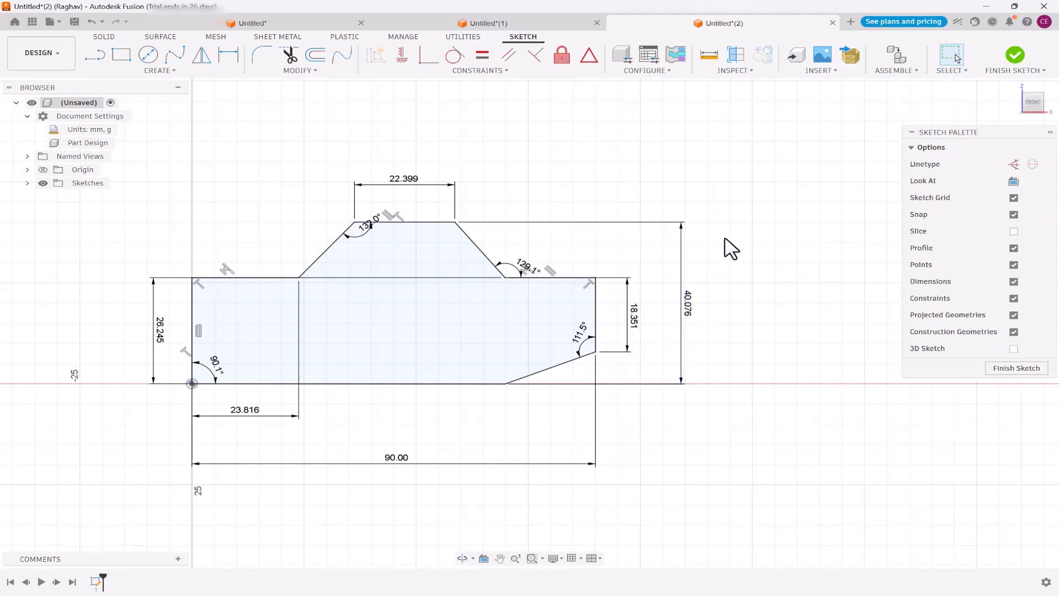
# Step: Delete the whole profile from the sketch together with its dimensions and constraints
pyautogui.click(478, 70)
pyautogui.scroll(-1, 230, 189)
pyautogui.moveTo(166, 182); pyautogui.dragTo(663, 450)
pyautogui.press('Delete')
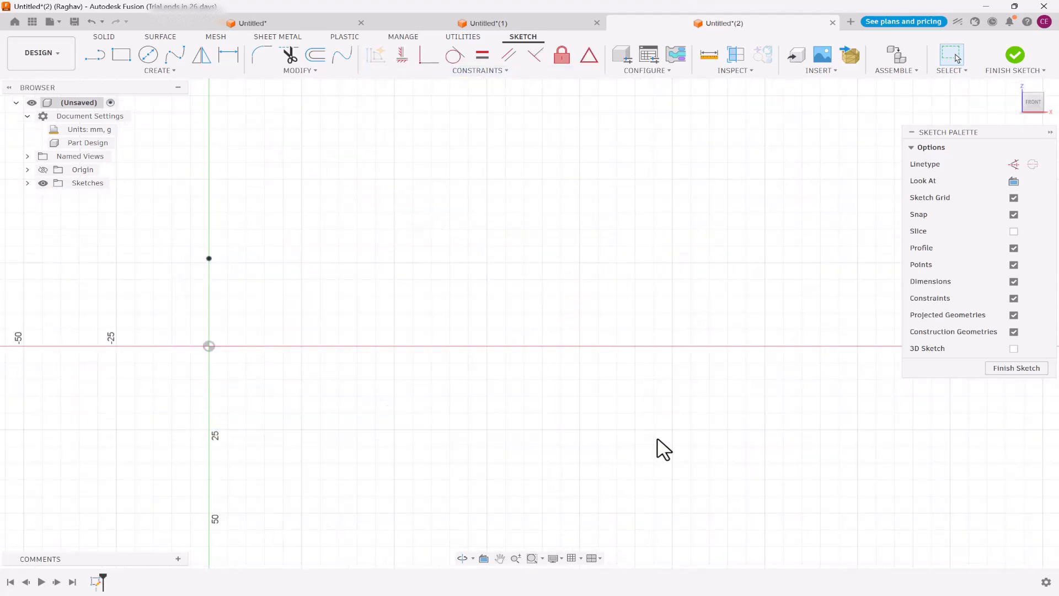
# Step: Sketch an open chain of four lines beside the vertical axis, with two slanted upper lines, a near-vertical right line and a horizontal bottom line
pyautogui.press('l')
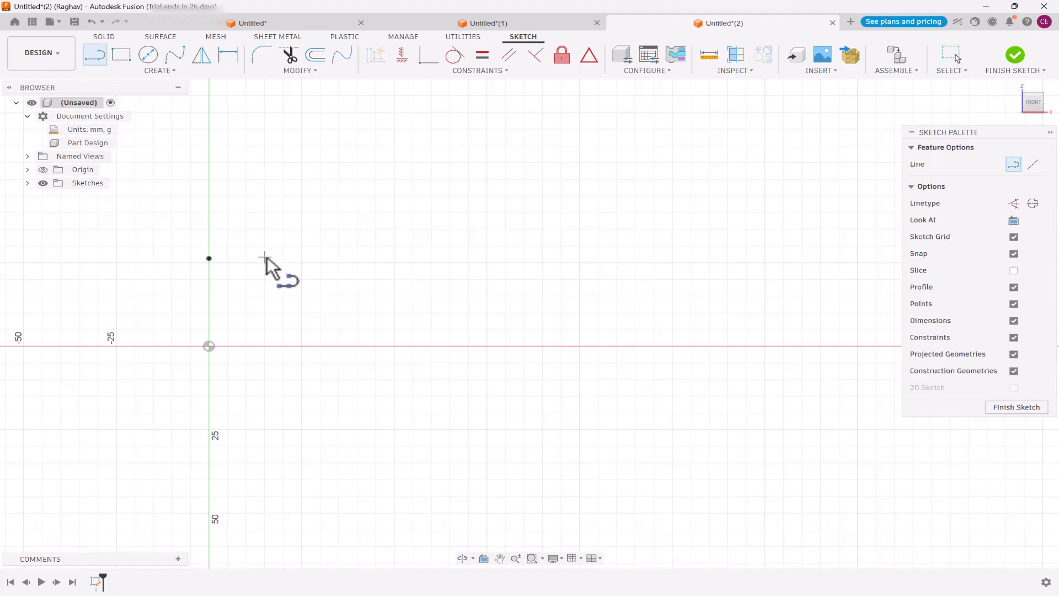
pyautogui.click(301, 262)
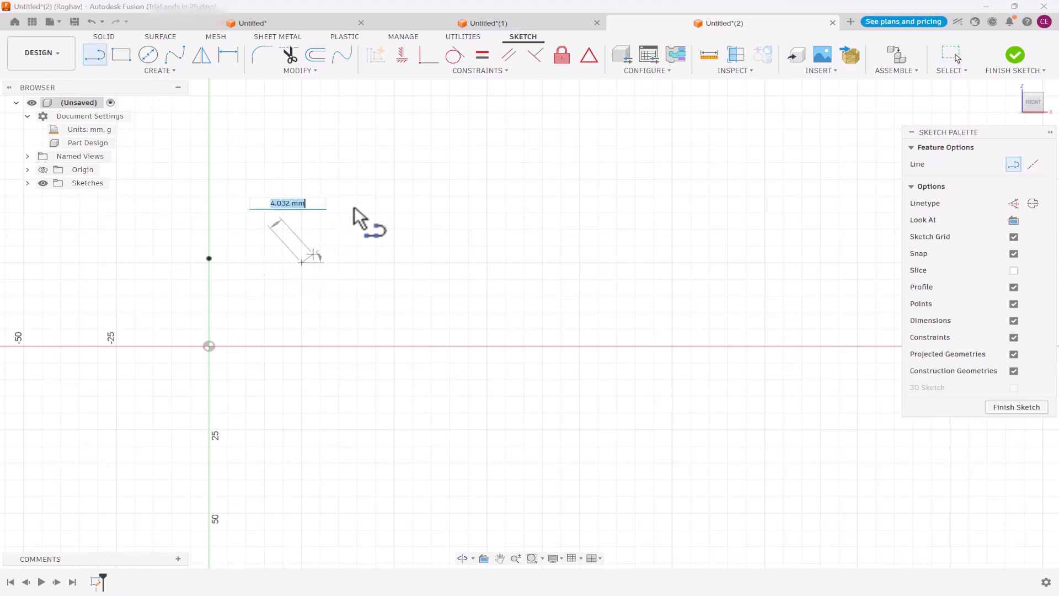
pyautogui.click(405, 218)
pyautogui.click(560, 241)
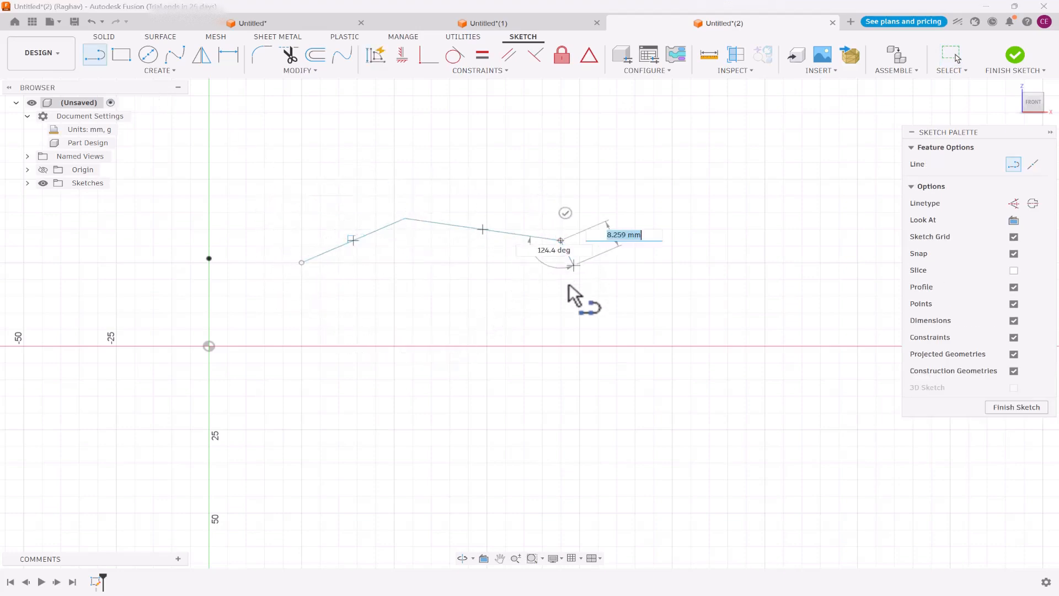
pyautogui.click(553, 321)
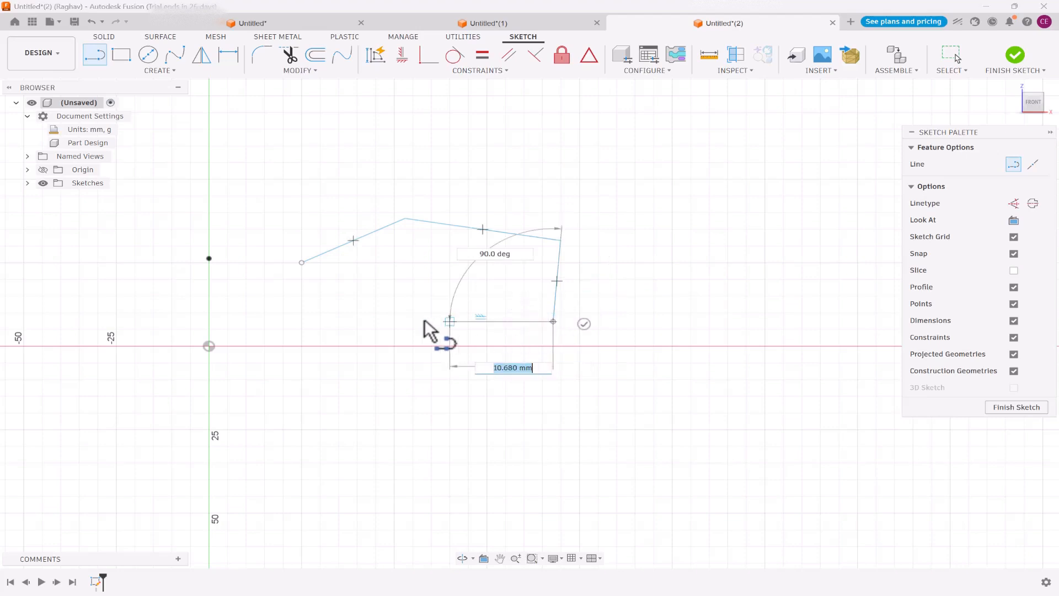
pyautogui.doubleClick(302, 322)
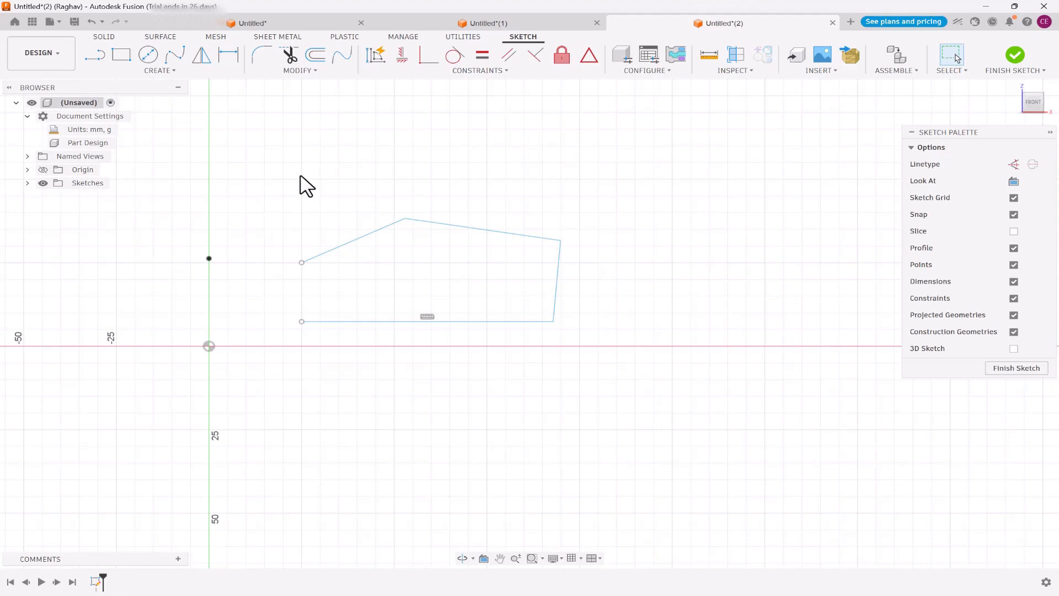
# Step: Apply the Horizontal/Vertical constraint to the two slanted upper lines and the near-vertical right line
pyautogui.click(403, 61)
pyautogui.click(348, 244)
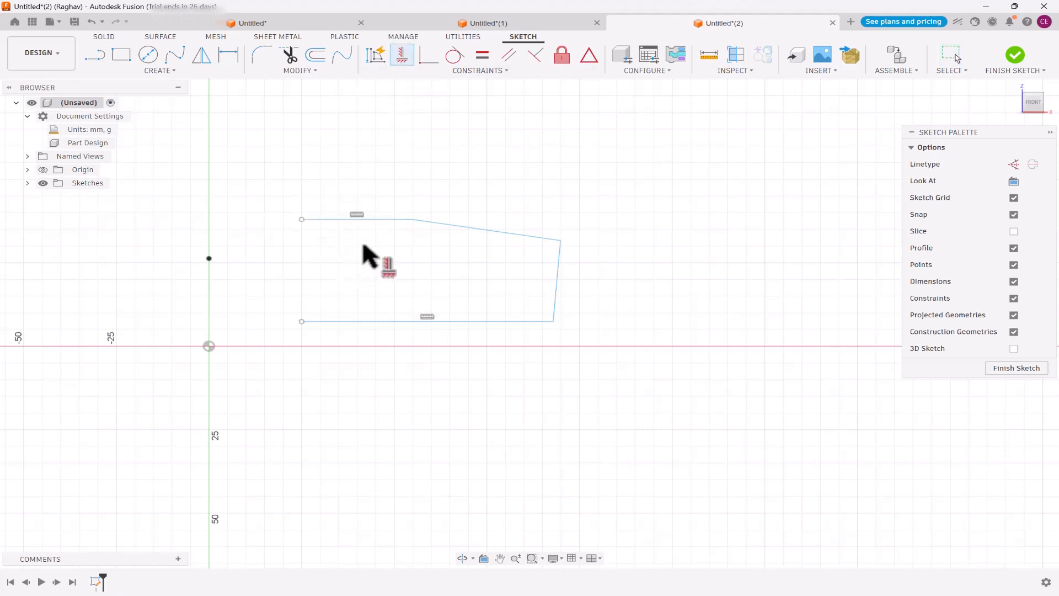
pyautogui.click(491, 231)
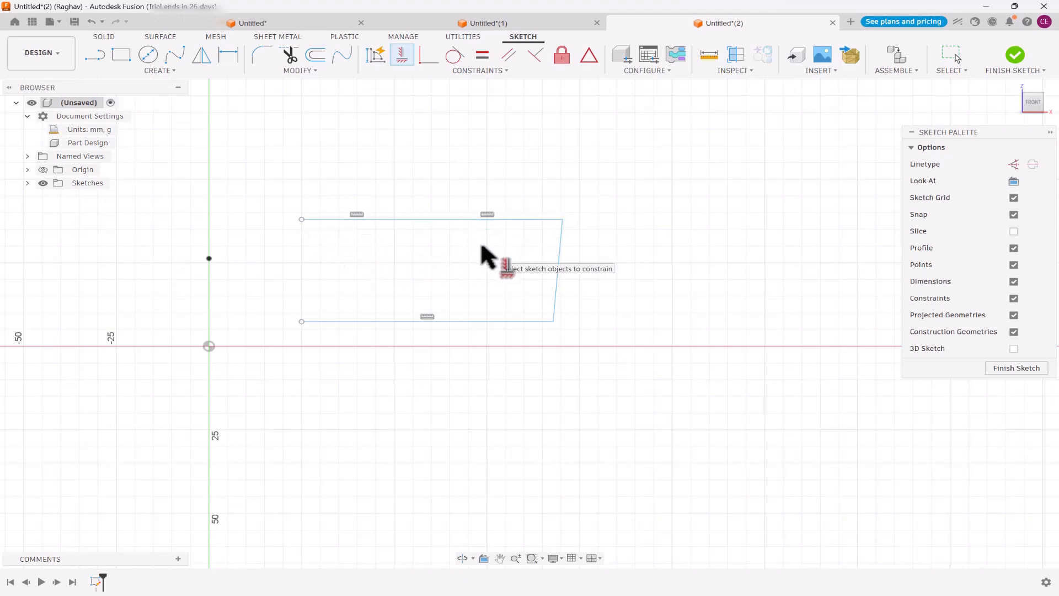
pyautogui.click(557, 254)
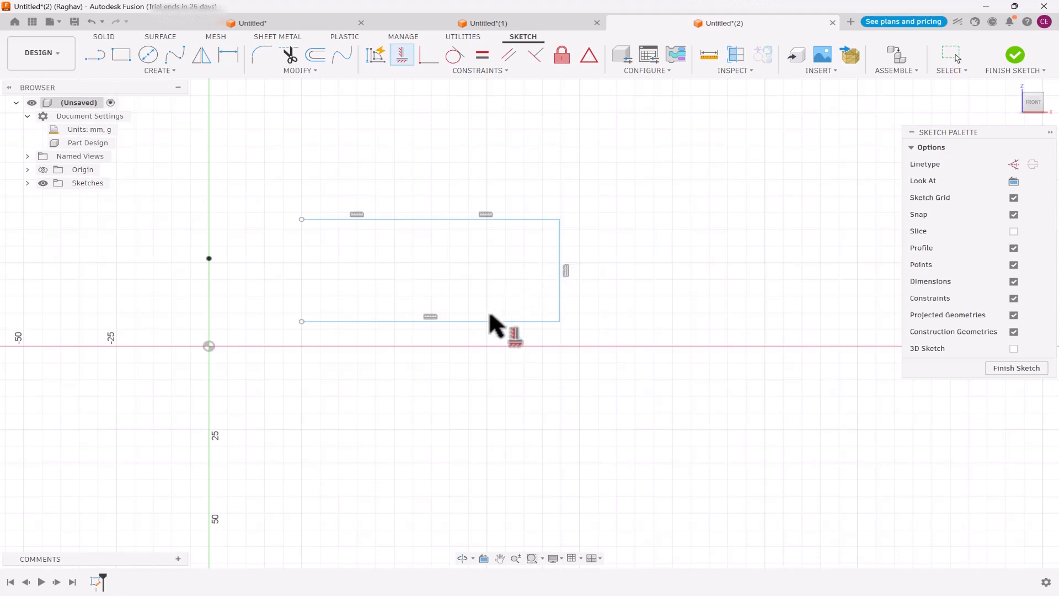
pyautogui.click(467, 320)
pyautogui.press('Escape')
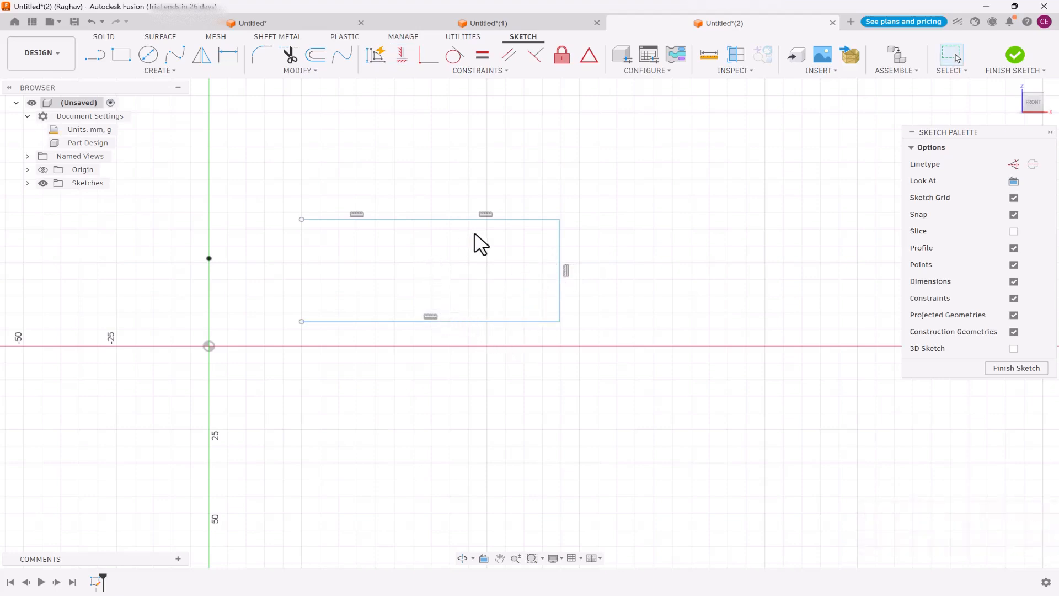
# Step: Undo the three Horizontal/Vertical constraints on the line chain
pyautogui.hotkey('ctrl', 'z')
pyautogui.hotkey('ctrl', 'z')
pyautogui.hotkey('ctrl', 'z')
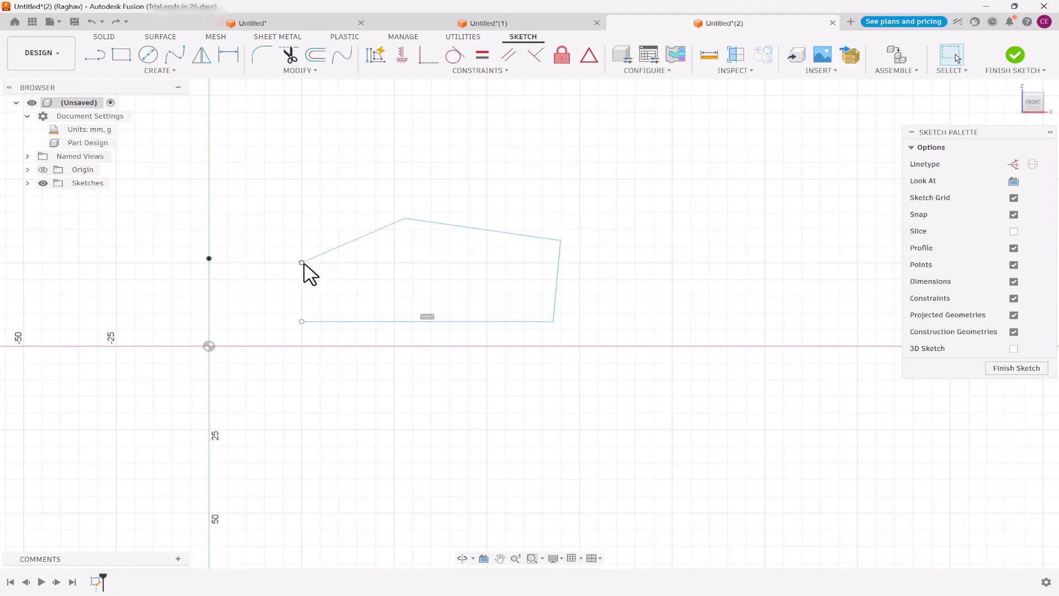
# Step: Move the chain's upper open endpoint to about X 47.3, Z 16.2 mm, and constrain the left and right lines vertical and the upper line horizontal
pyautogui.moveTo(302, 263)
pyautogui.mouseDown()
pyautogui.moveTo(319, 282)
pyautogui.moveTo(385, 291)
pyautogui.mouseUp()
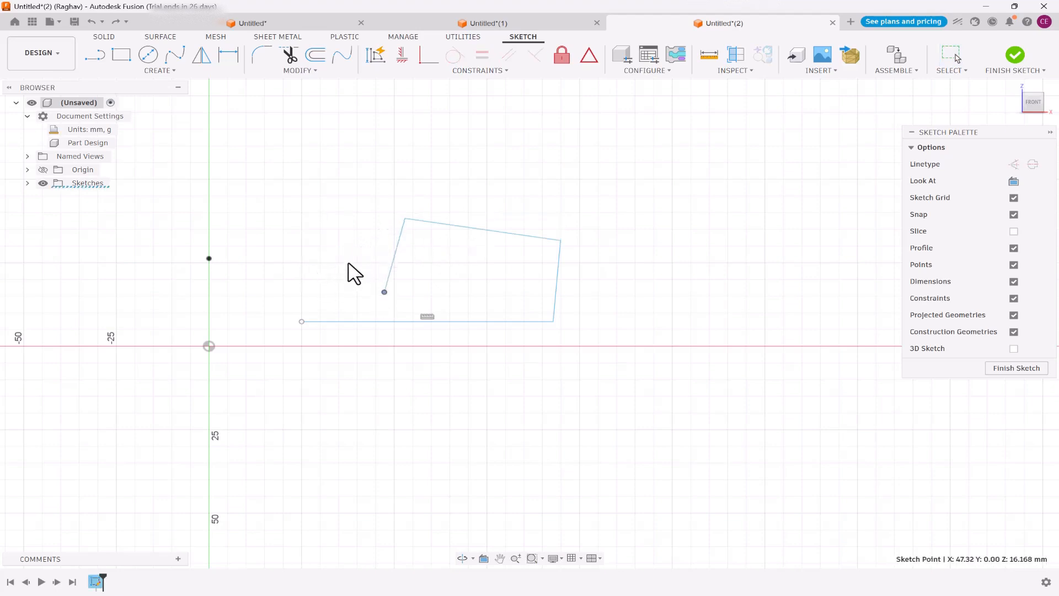
pyautogui.press('Escape')
pyautogui.click(402, 54)
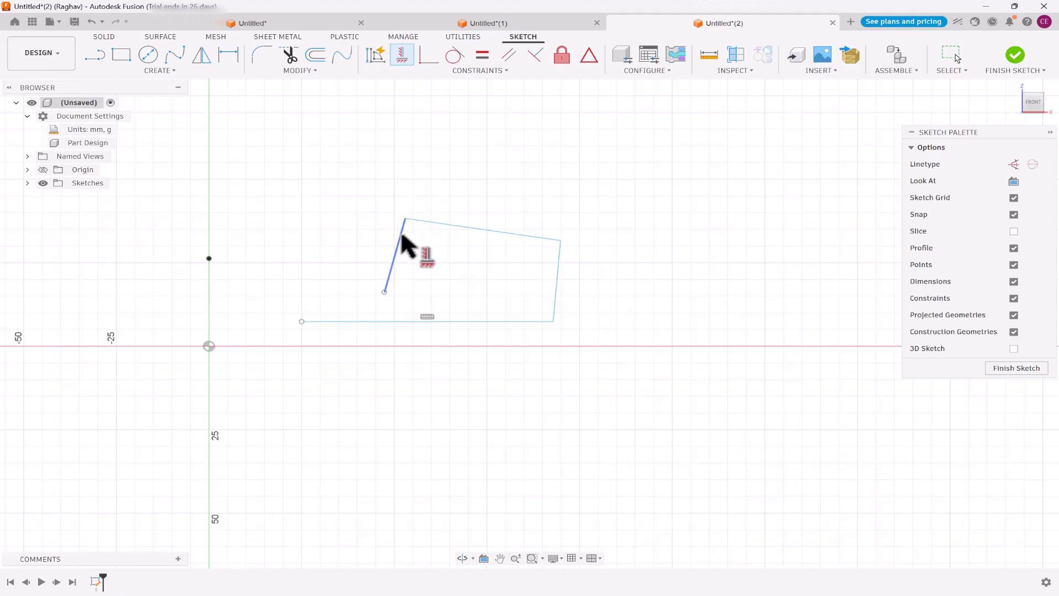
pyautogui.click(463, 227)
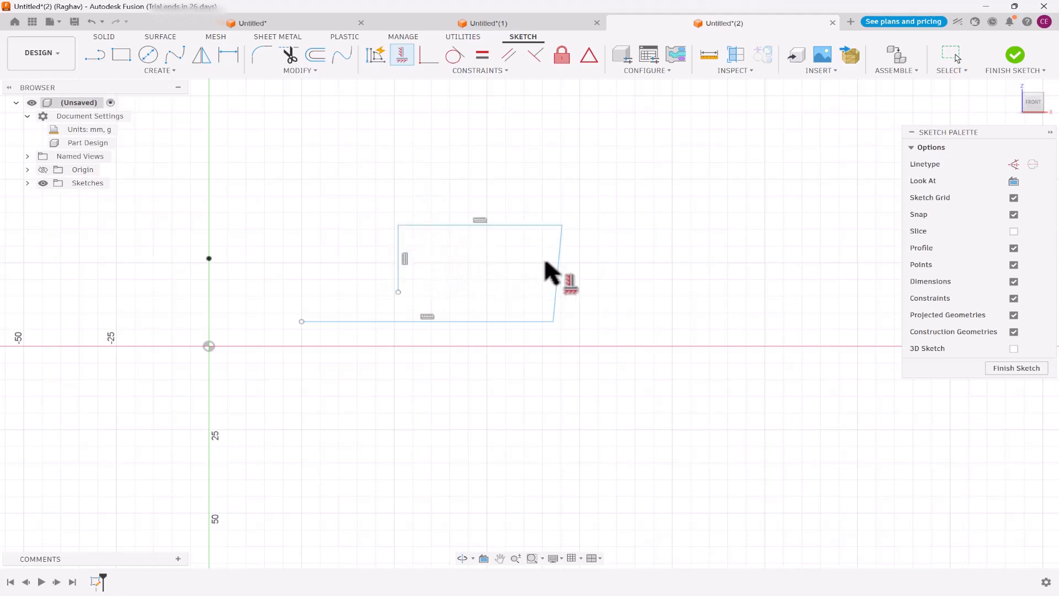
pyautogui.click(558, 255)
pyautogui.press('Escape')
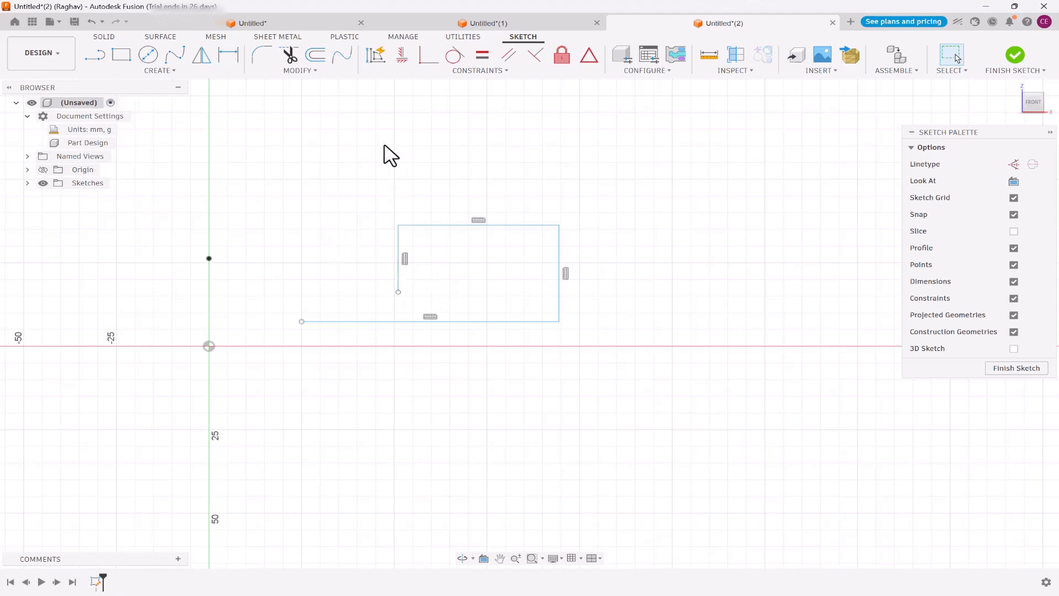
# Step: Sketch a circle inside the open rectangular outline, clear of its lines
pyautogui.click(148, 55)
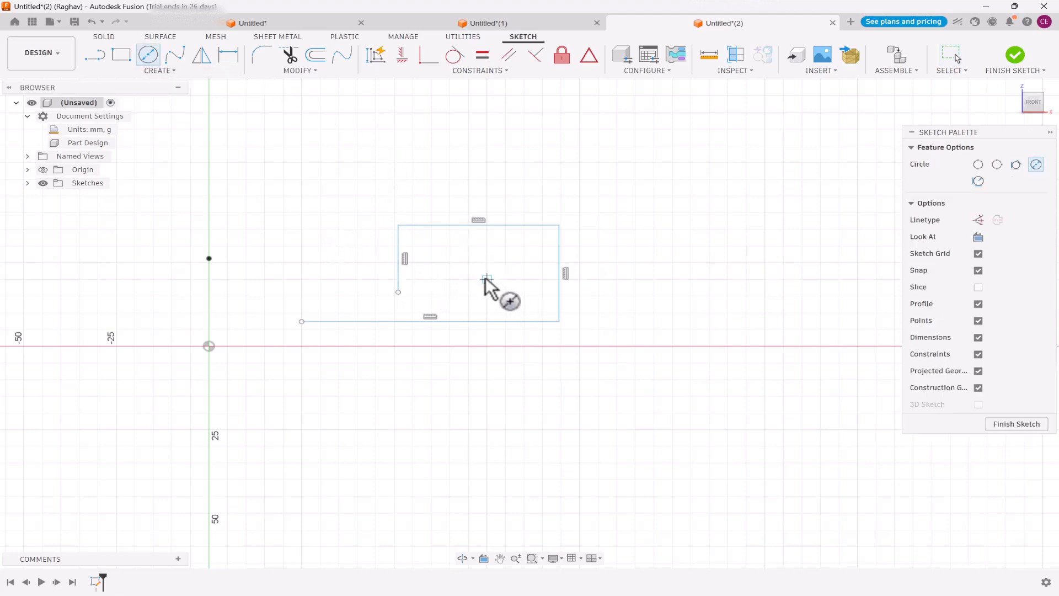
pyautogui.click(486, 279)
pyautogui.click(509, 301)
pyautogui.press('Escape')
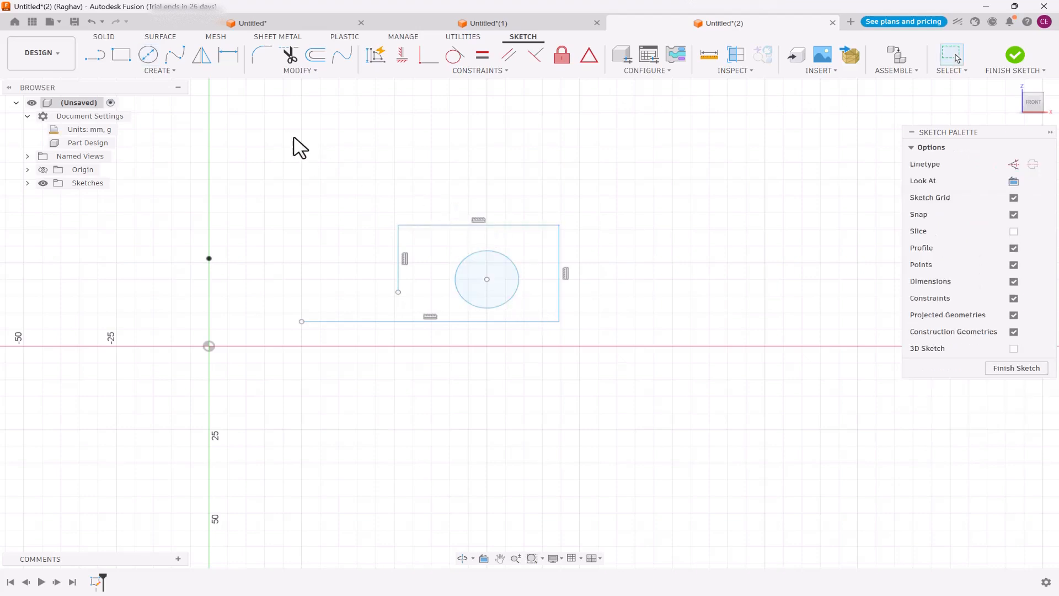
# Step: Apply Horizontal/Vertical constraints aligning the circle's centre with the left line's open endpoint and with the outline's upper-right corner
pyautogui.click(402, 54)
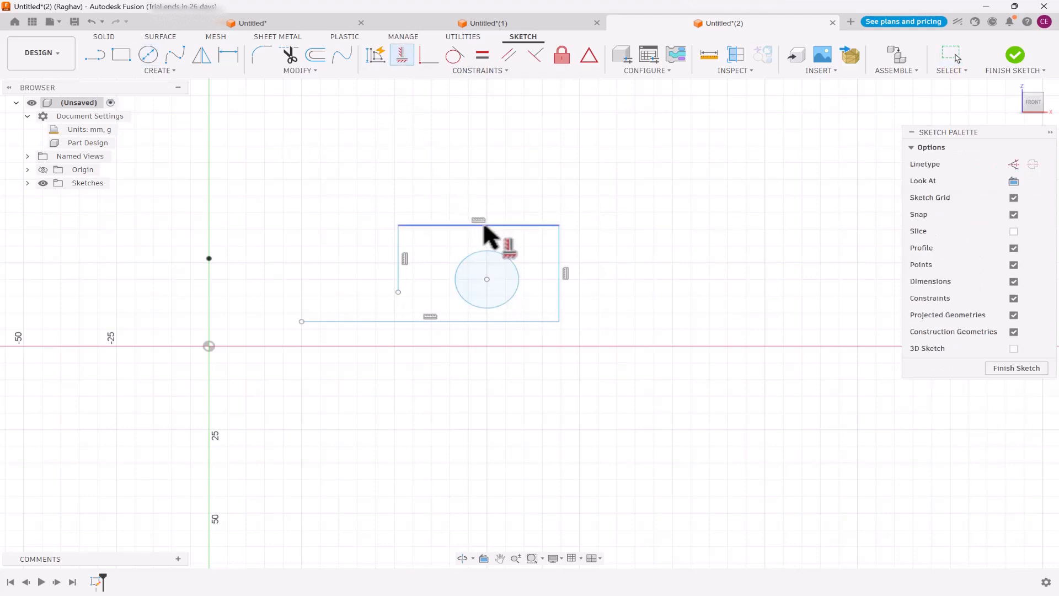
pyautogui.click(487, 279)
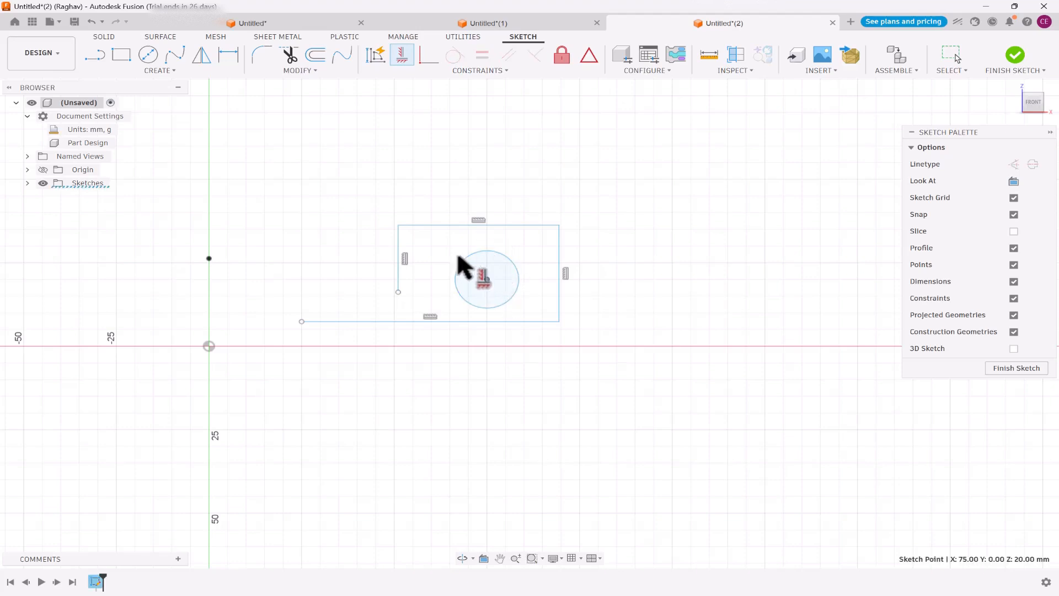
pyautogui.click(399, 292)
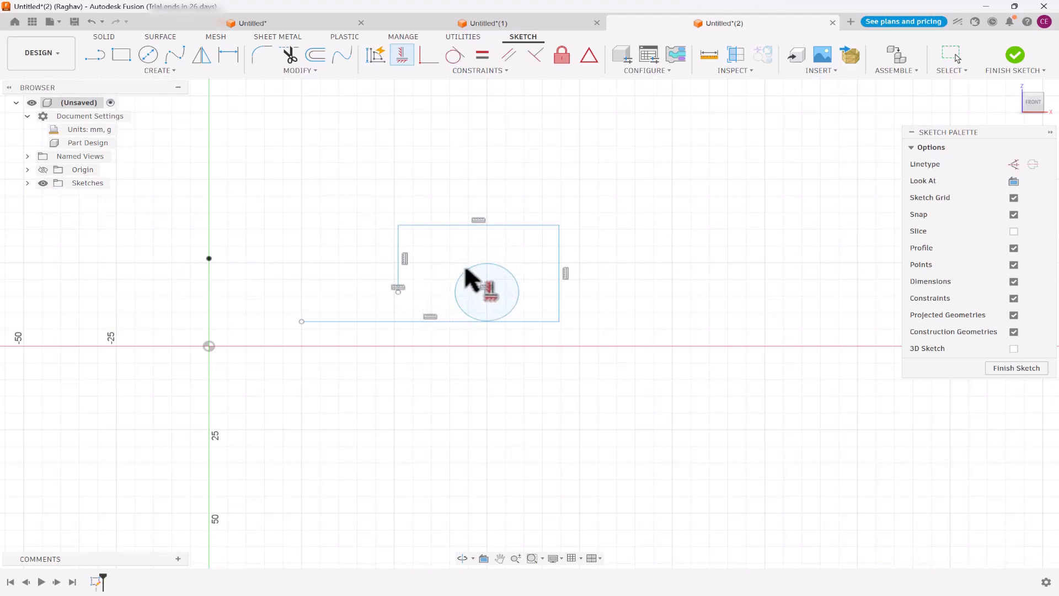
pyautogui.click(559, 225)
pyautogui.click(486, 291)
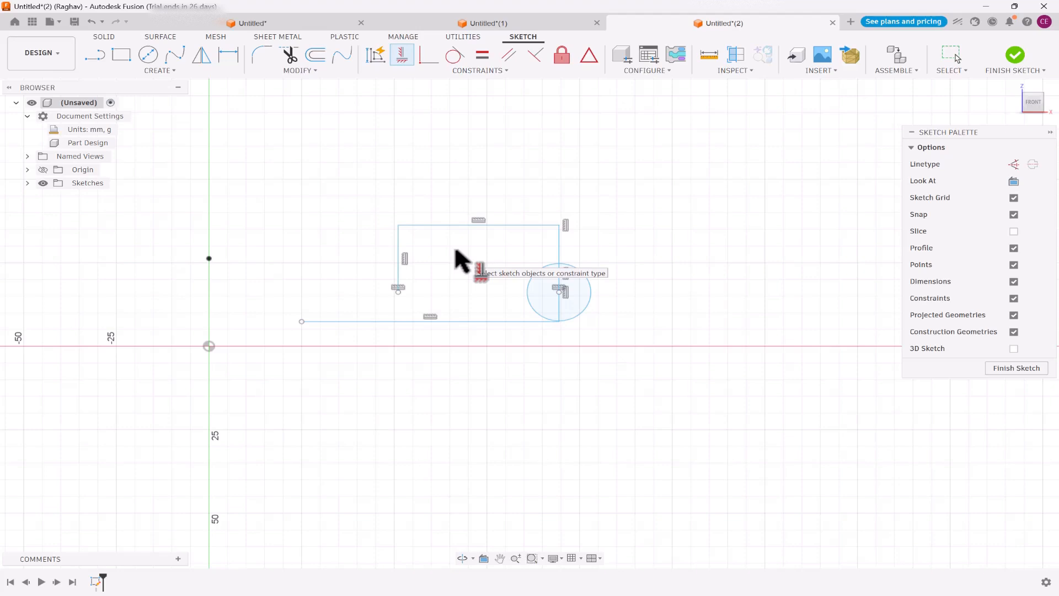
# Step: Undo the two Horizontal/Vertical constraints on the circle's centre
pyautogui.press('Escape')
pyautogui.hotkey('ctrl', 'z')
pyautogui.hotkey('ctrl', 'z')
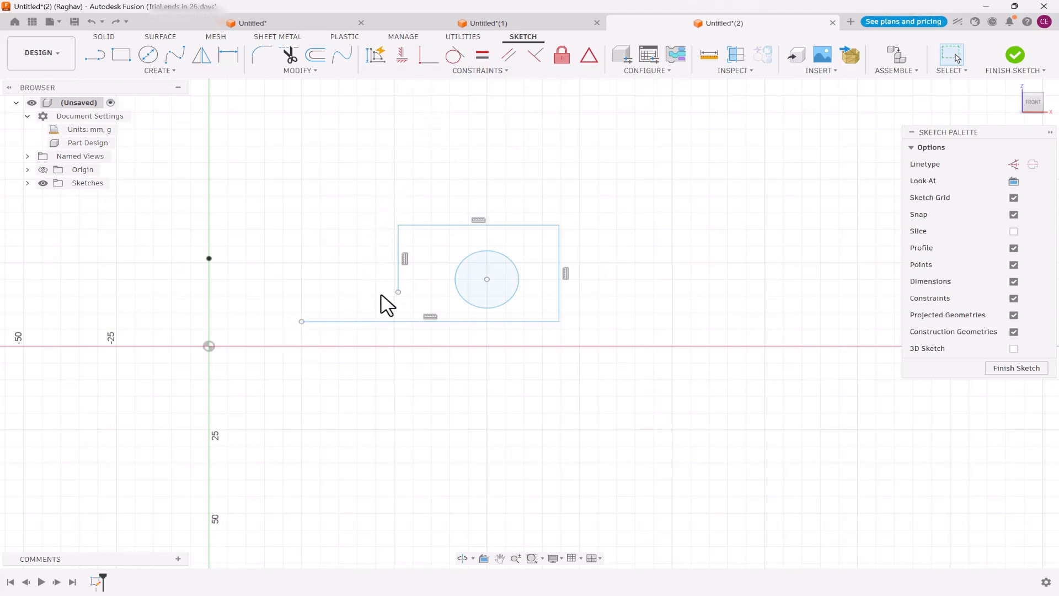
# Step: Make the outline's two open endpoints coincident, and the circle's centre coincident with the resulting rectangle's upper-left corner
pyautogui.click(428, 57)
pyautogui.click(301, 320)
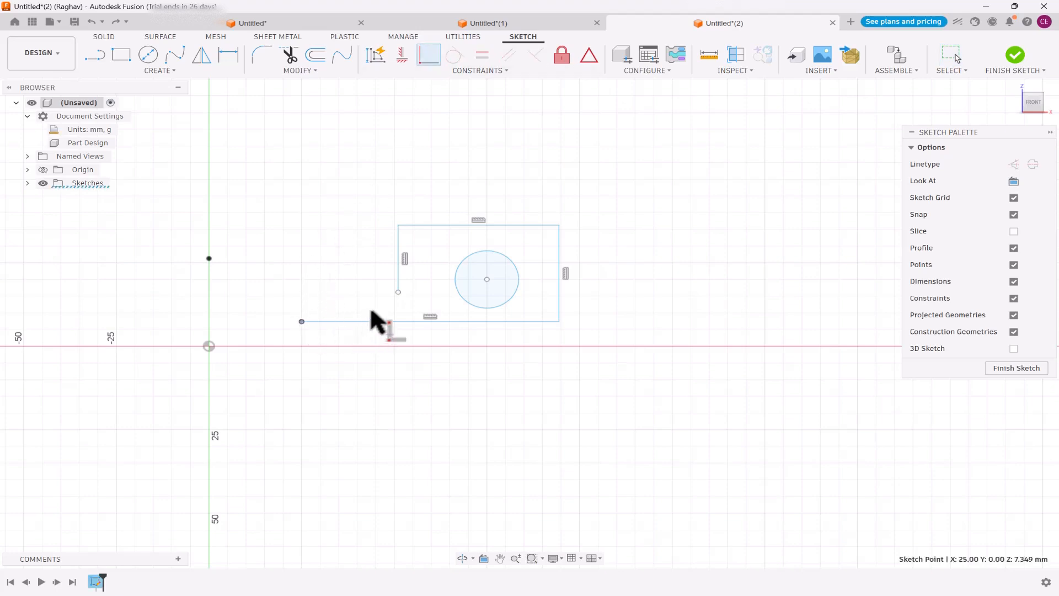
pyautogui.click(398, 292)
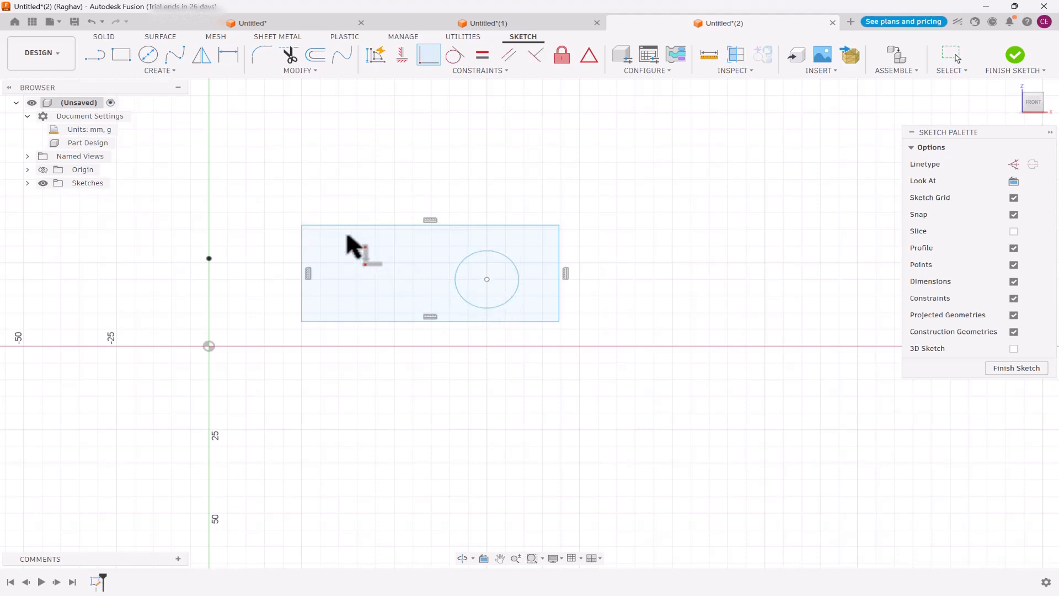
pyautogui.click(301, 225)
pyautogui.click(486, 279)
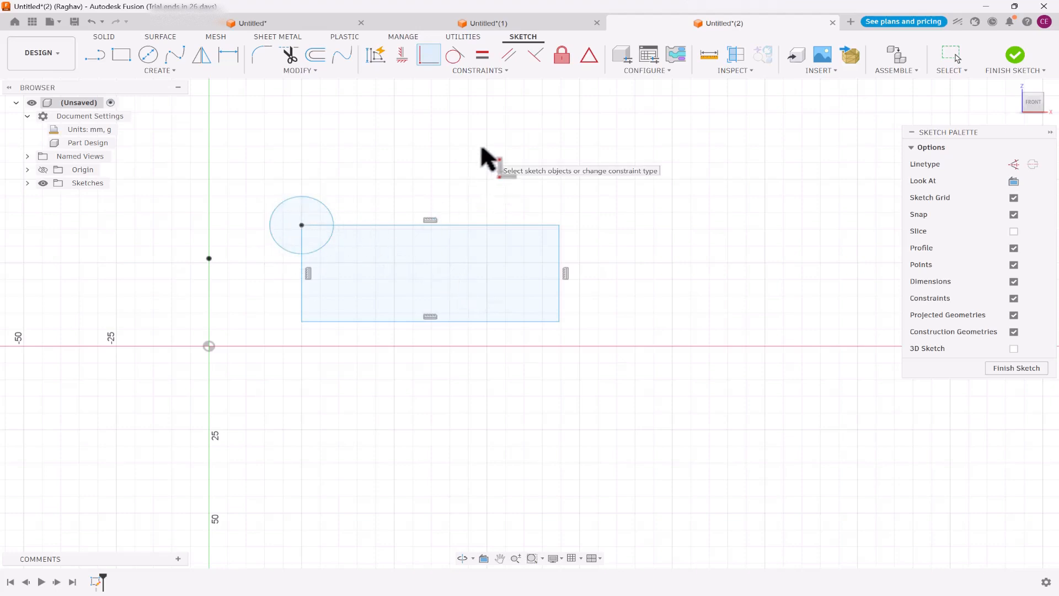
# Step: Apply an Equal constraint between the rectangle's upper and right edges
pyautogui.click(484, 72)
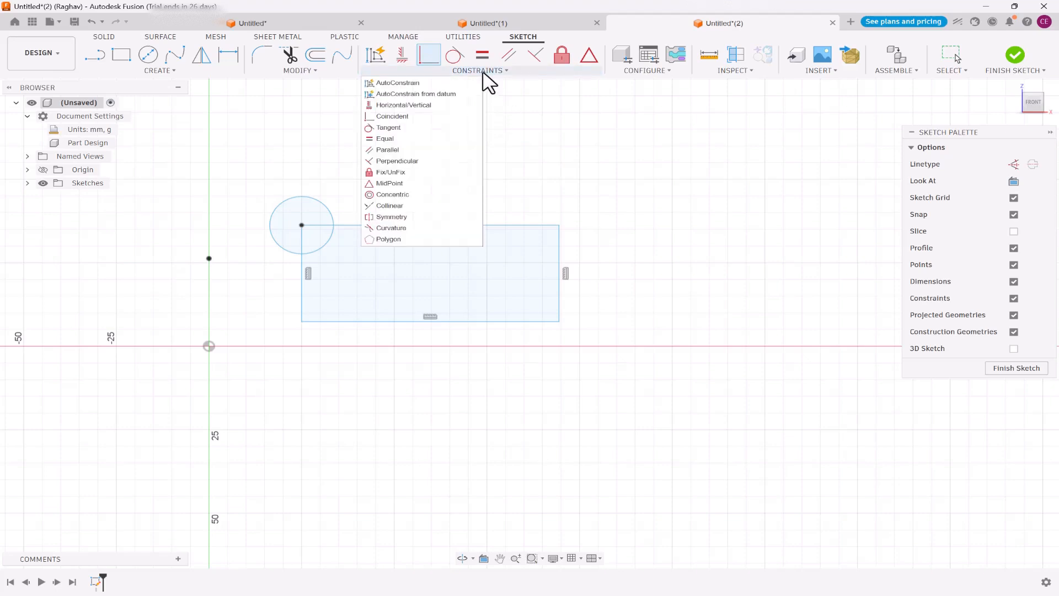
pyautogui.click(418, 139)
pyautogui.click(497, 224)
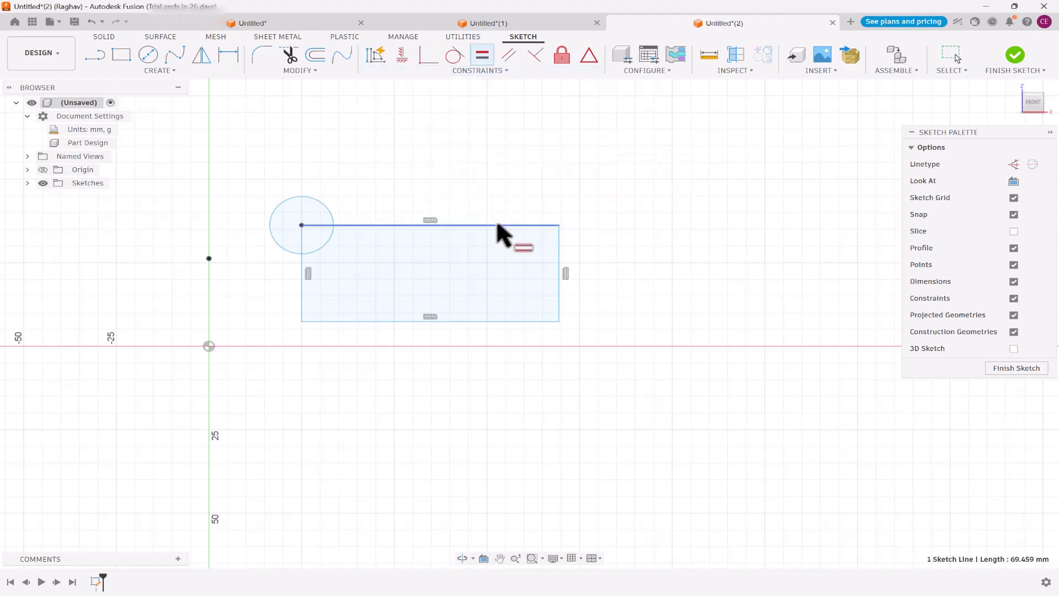
pyautogui.click(559, 240)
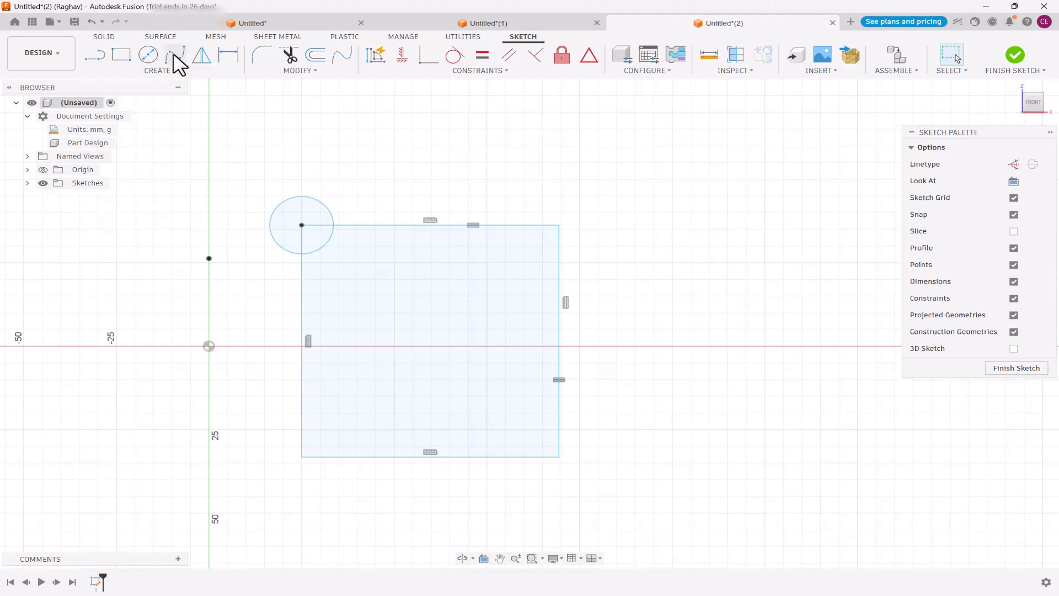
# Step: Sketch a circle about 7.4 mm in diameter centred on the square's upper-right corner
pyautogui.click(148, 54)
pyautogui.click(559, 225)
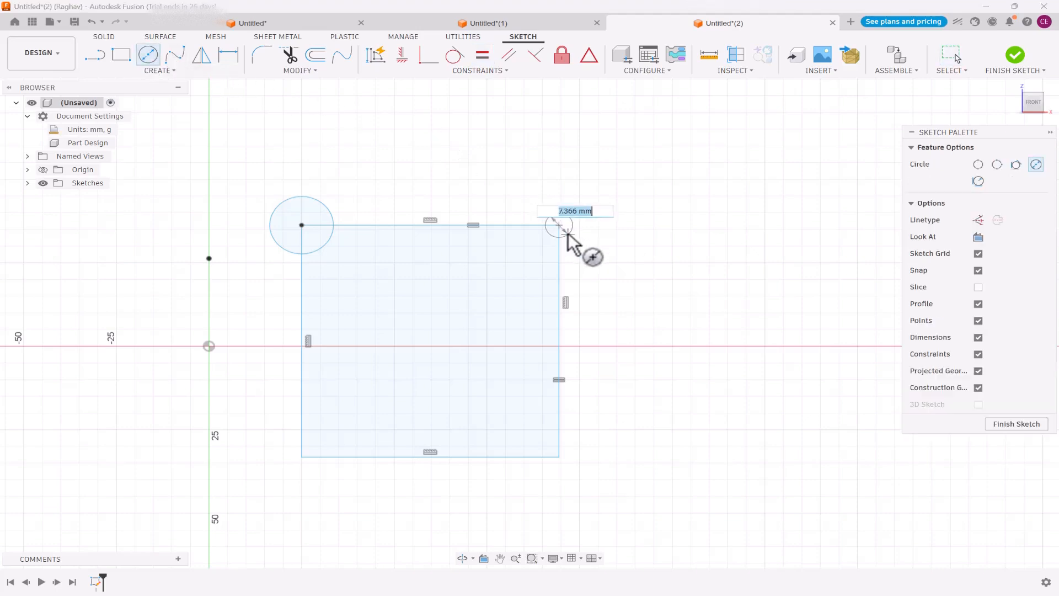
pyautogui.click(568, 234)
pyautogui.press('Escape')
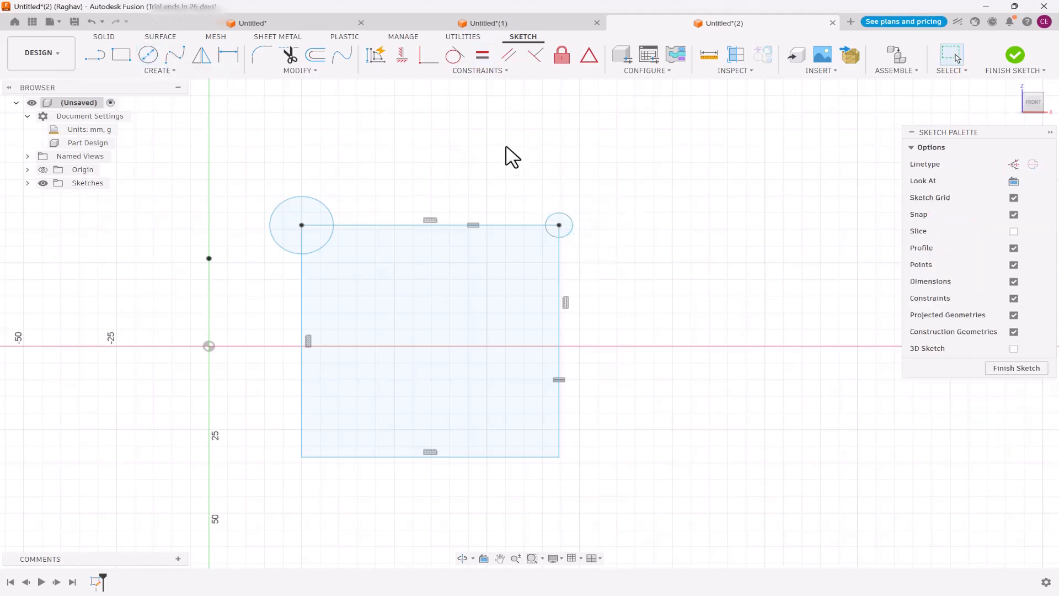
# Step: Apply an Equal constraint between the circles at the square's upper-left and upper-right corners
pyautogui.click(480, 72)
pyautogui.click(414, 141)
pyautogui.click(321, 202)
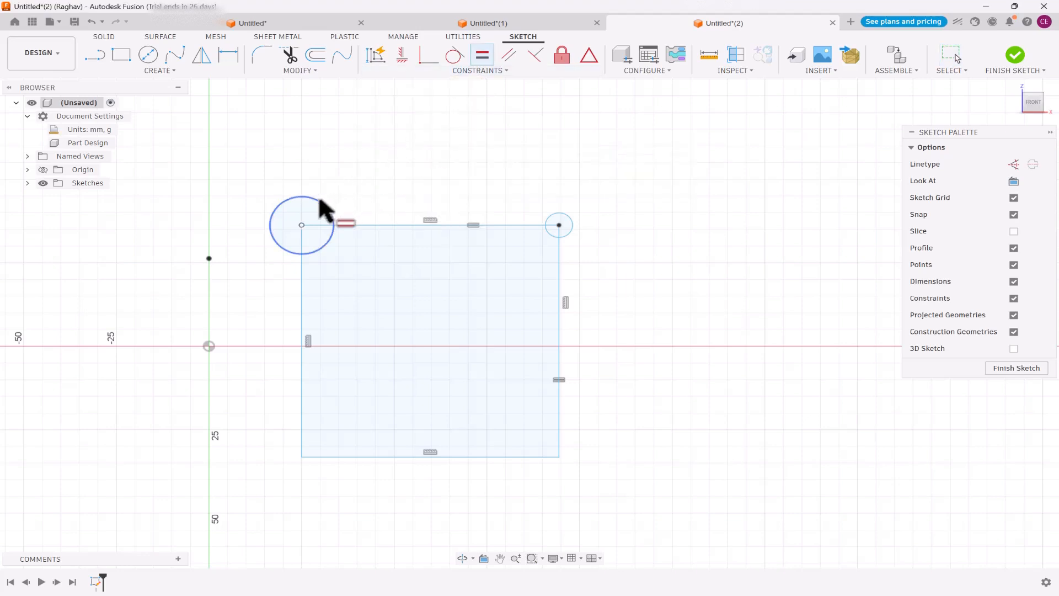
pyautogui.click(551, 214)
# Step: Sketch a separate line about 82.8 mm long beside the square's right edge, slanting down to the right
pyautogui.scroll(-3, 499, 162)
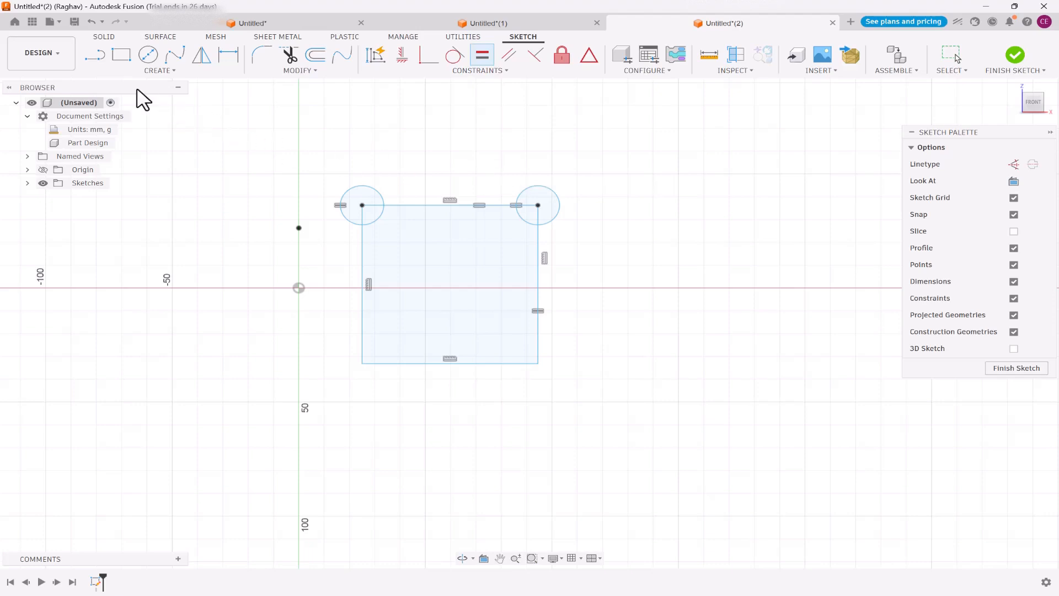
pyautogui.click(94, 54)
pyautogui.click(611, 199)
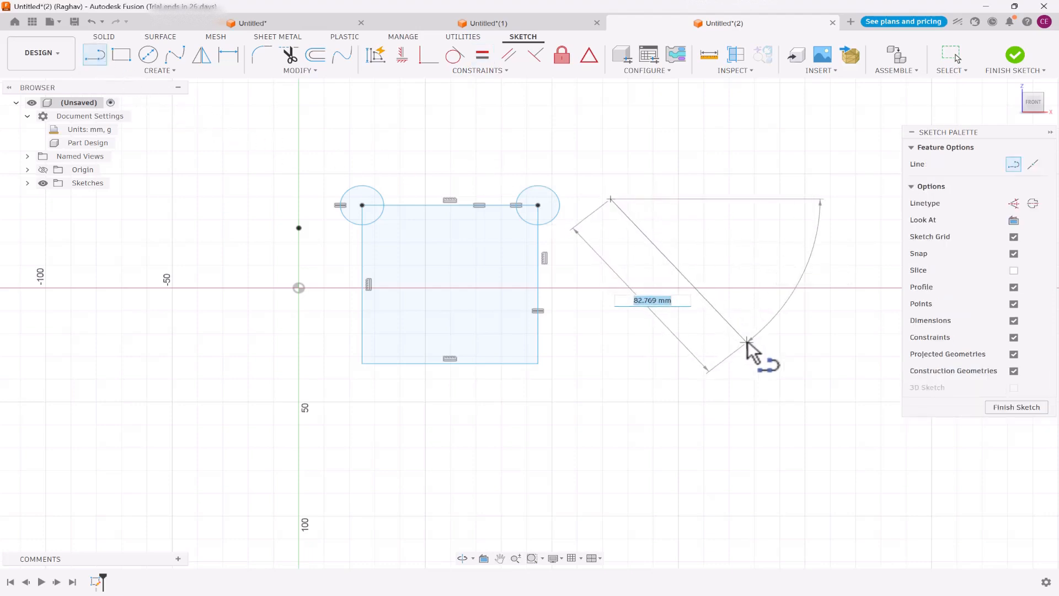
pyautogui.click(747, 342)
pyautogui.press('Escape')
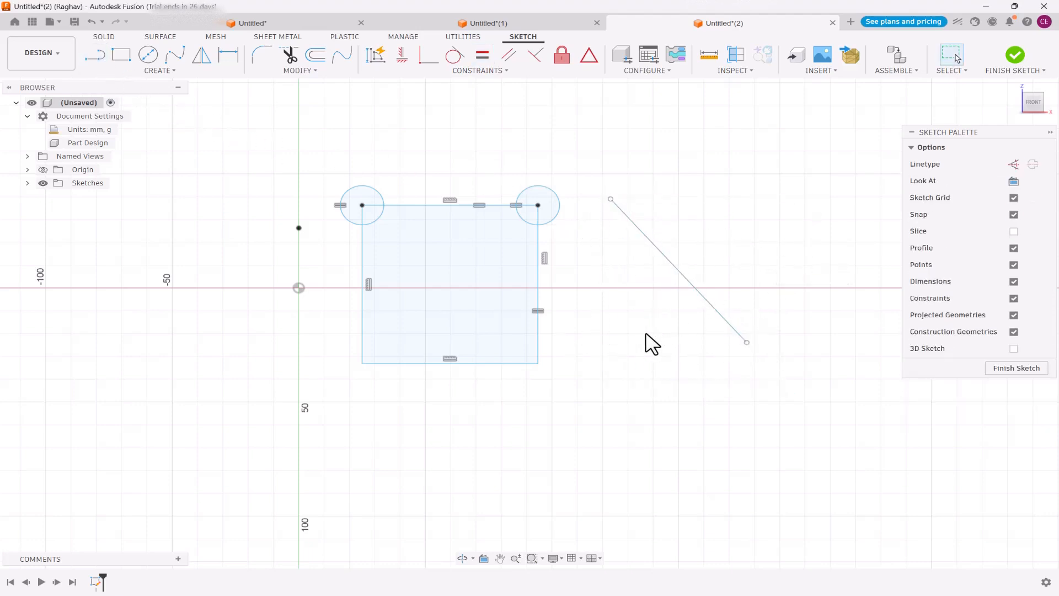
# Step: Make the slanted line parallel to the square's right edge
pyautogui.click(467, 72)
pyautogui.click(415, 144)
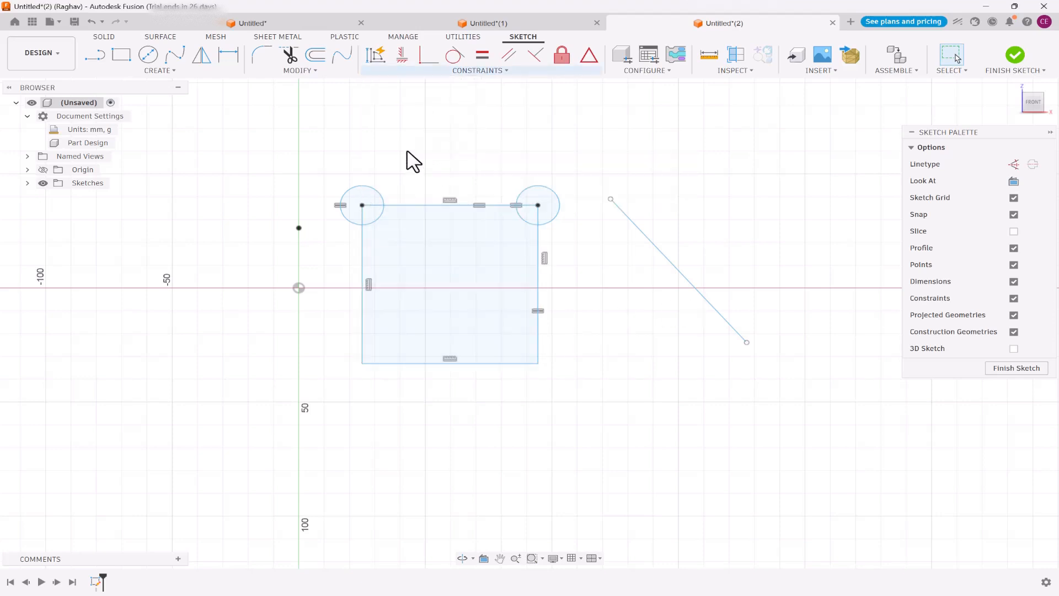
pyautogui.click(537, 251)
pyautogui.click(629, 224)
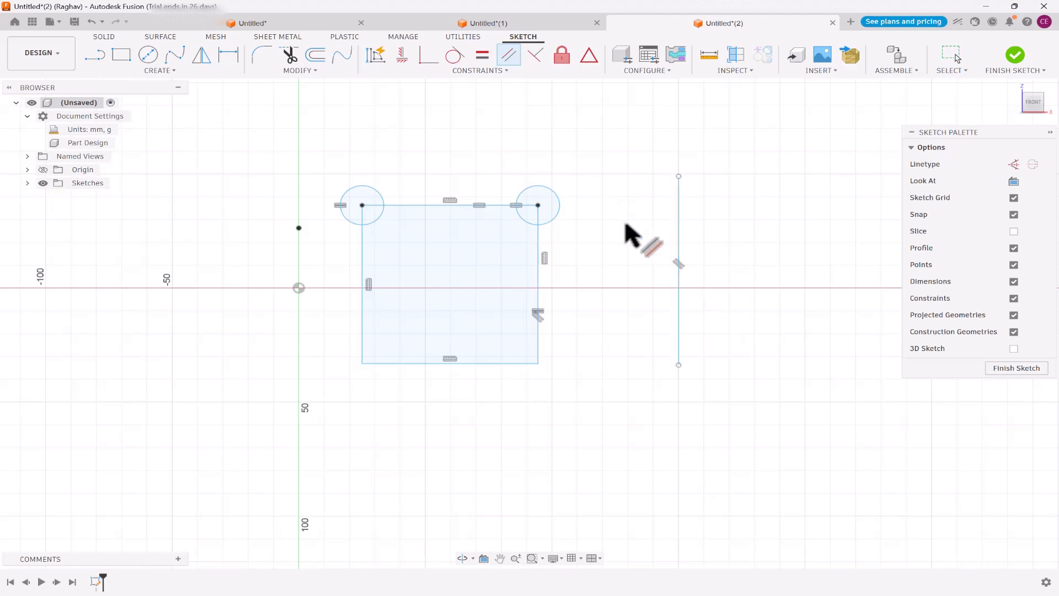
# Step: Sketch a line about 58 mm long above the square's upper-left corner, slanting down to the right
pyautogui.scroll(-2, 551, 243)
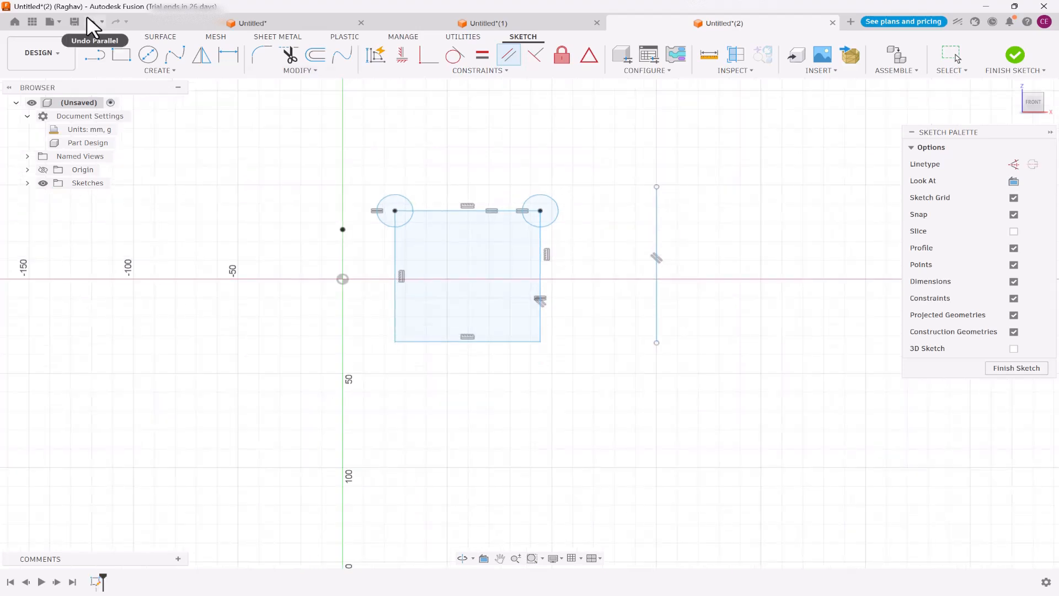
pyautogui.click(96, 57)
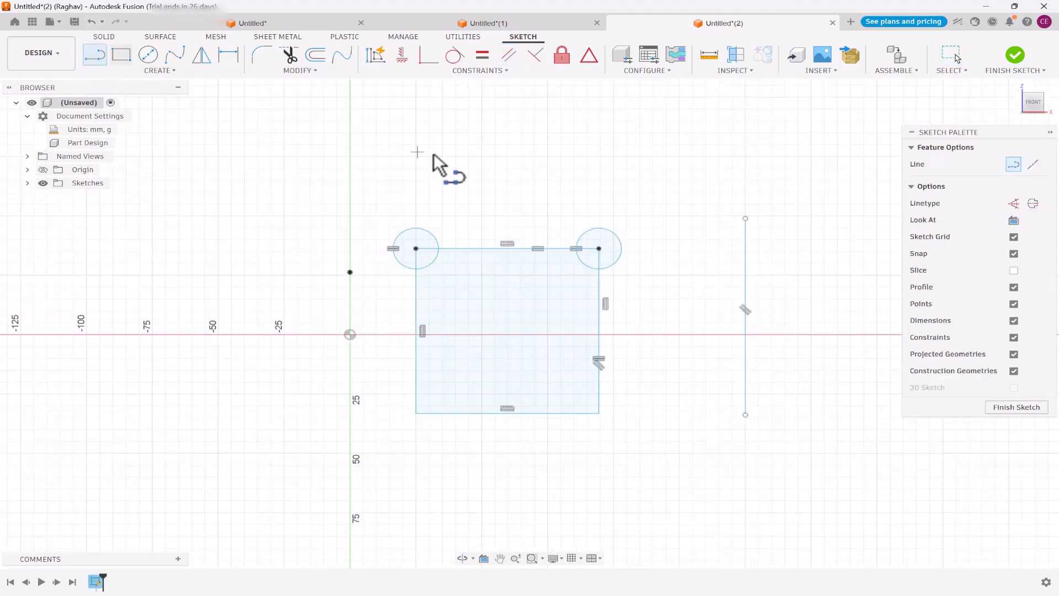
pyautogui.click(357, 120)
pyautogui.click(477, 206)
pyautogui.press('Escape')
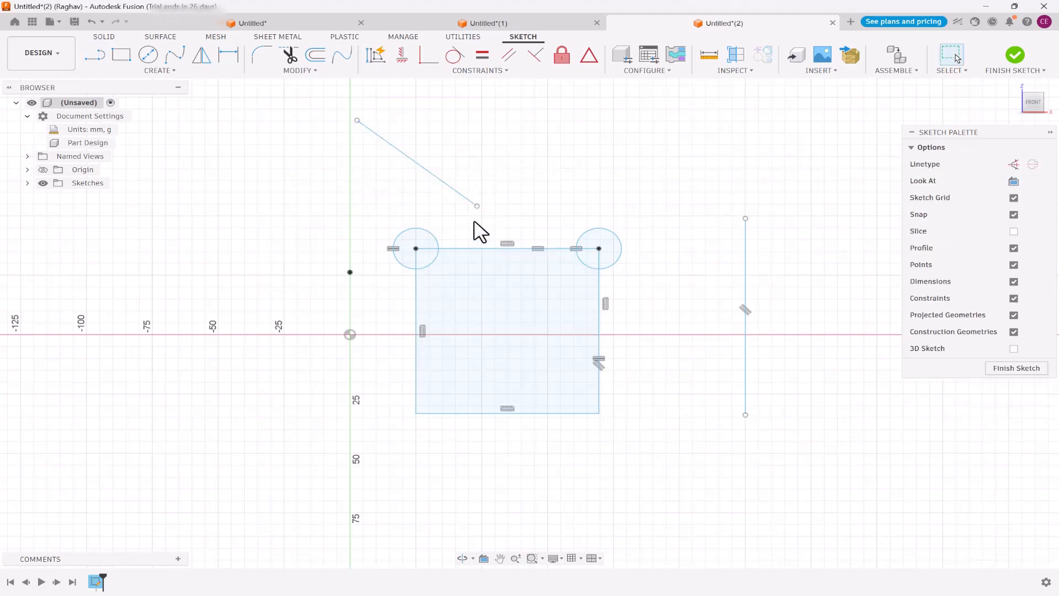
# Step: Make the slanted line perpendicular to the square's upper edge and move its lower endpoint to about X 32, Z 56 mm
pyautogui.click(478, 70)
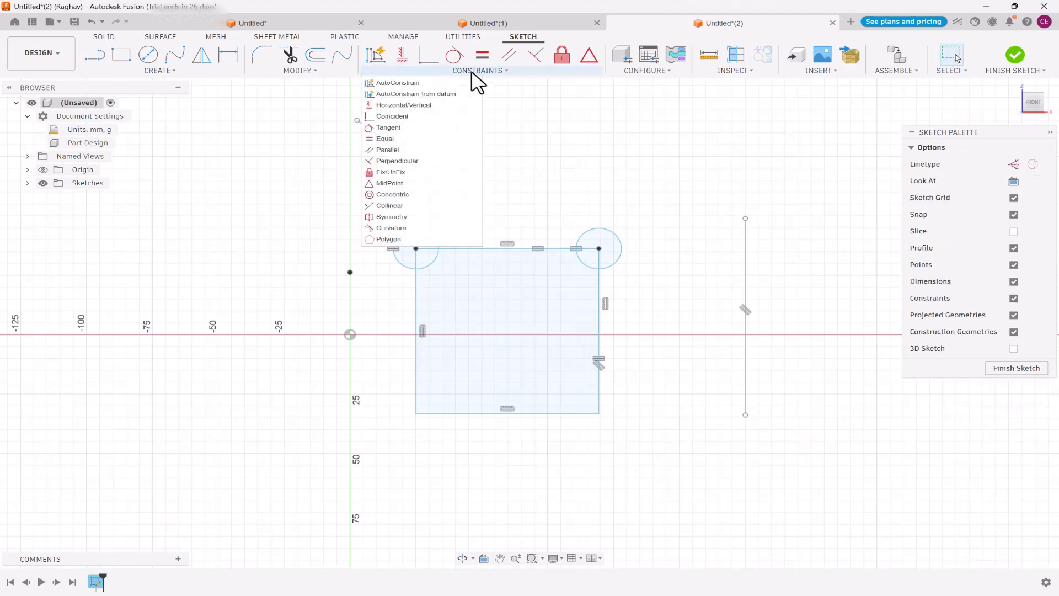
pyautogui.click(435, 162)
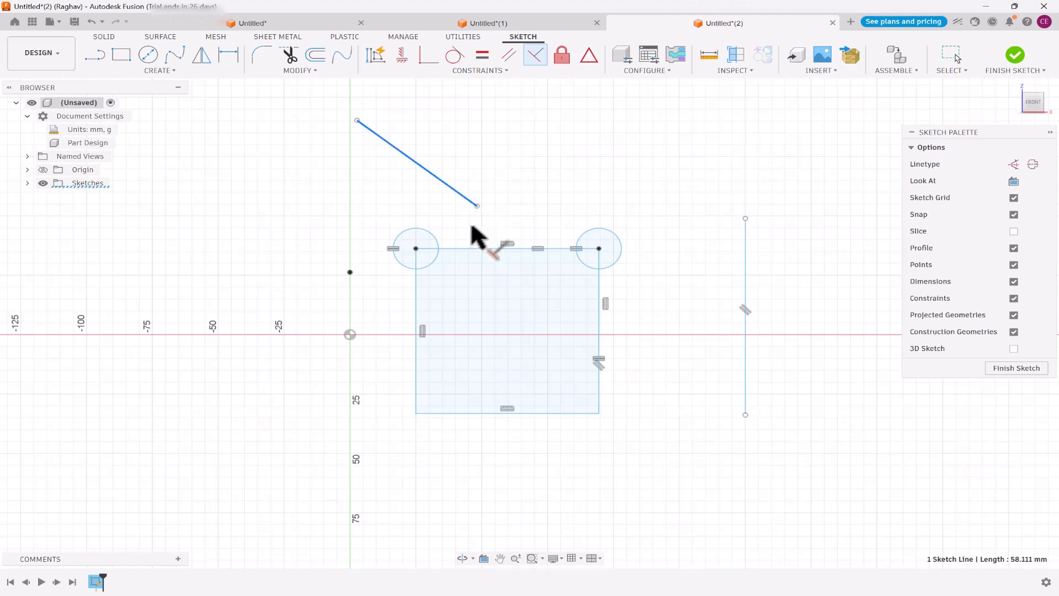
pyautogui.click(482, 249)
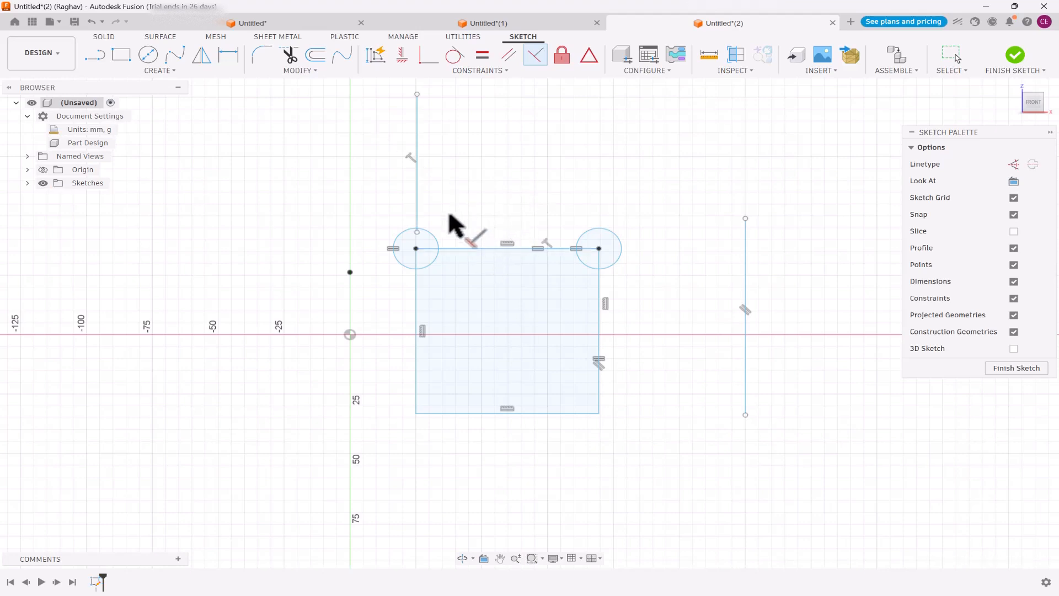
pyautogui.moveTo(418, 233); pyautogui.dragTo(457, 207)
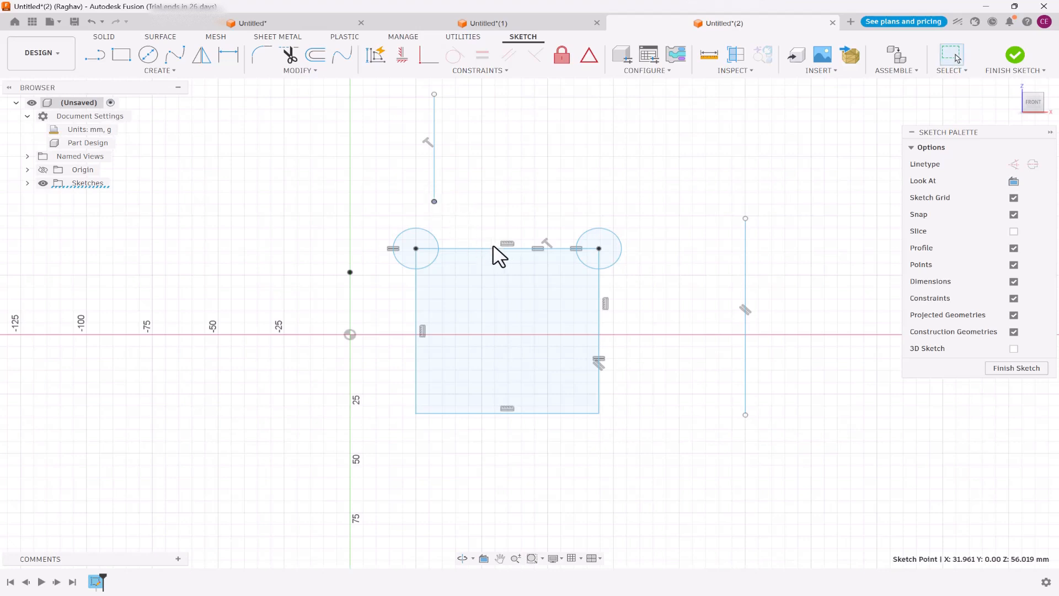
pyautogui.click(498, 200)
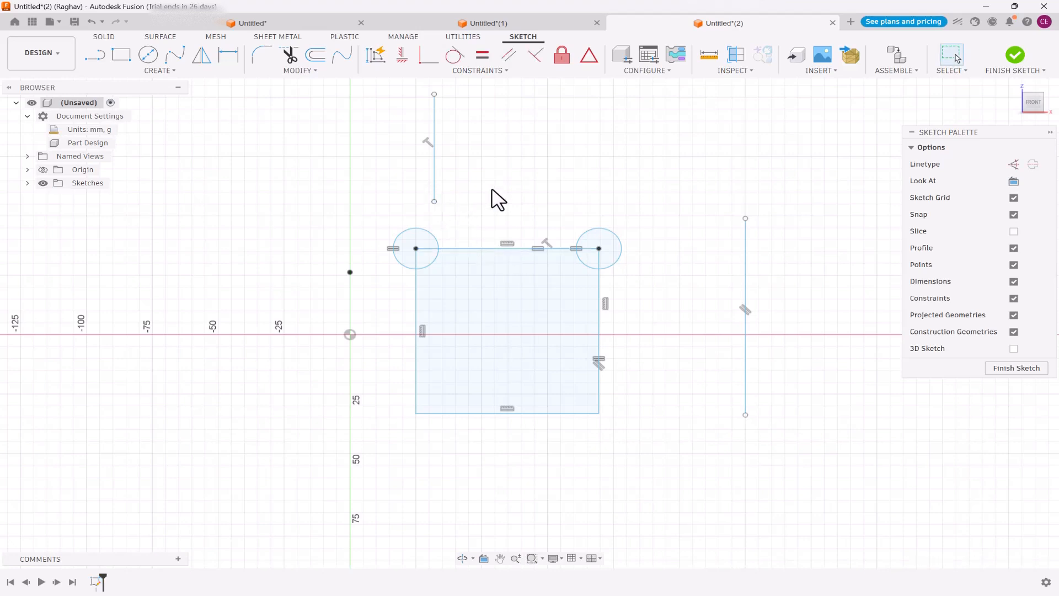
# Step: Apply a MidPoint constraint between the square's upper edge and the lower endpoint of the vertical line above it
pyautogui.click(494, 76)
pyautogui.click(426, 175)
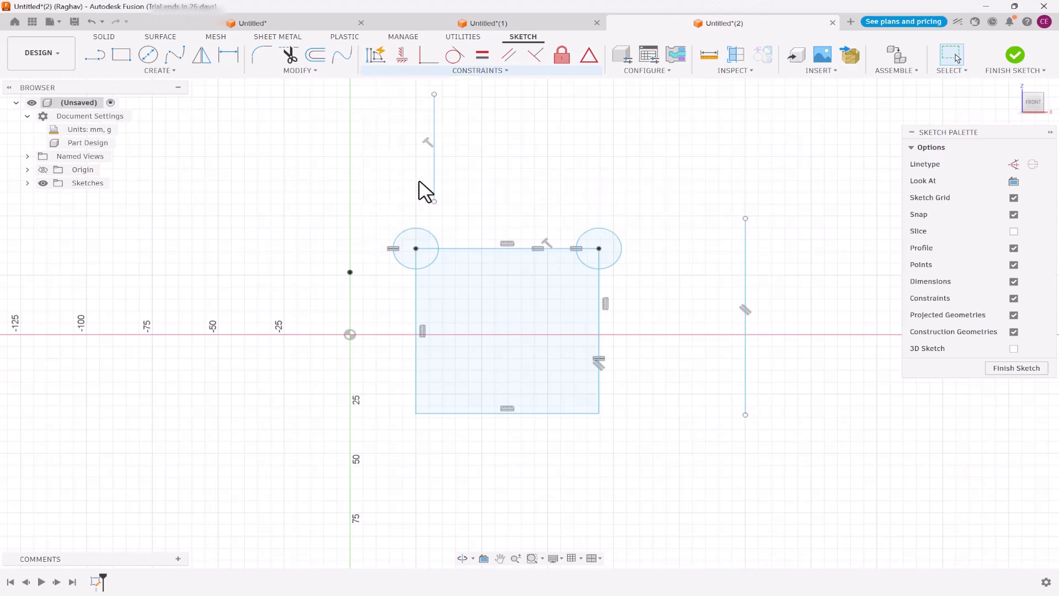
pyautogui.click(469, 247)
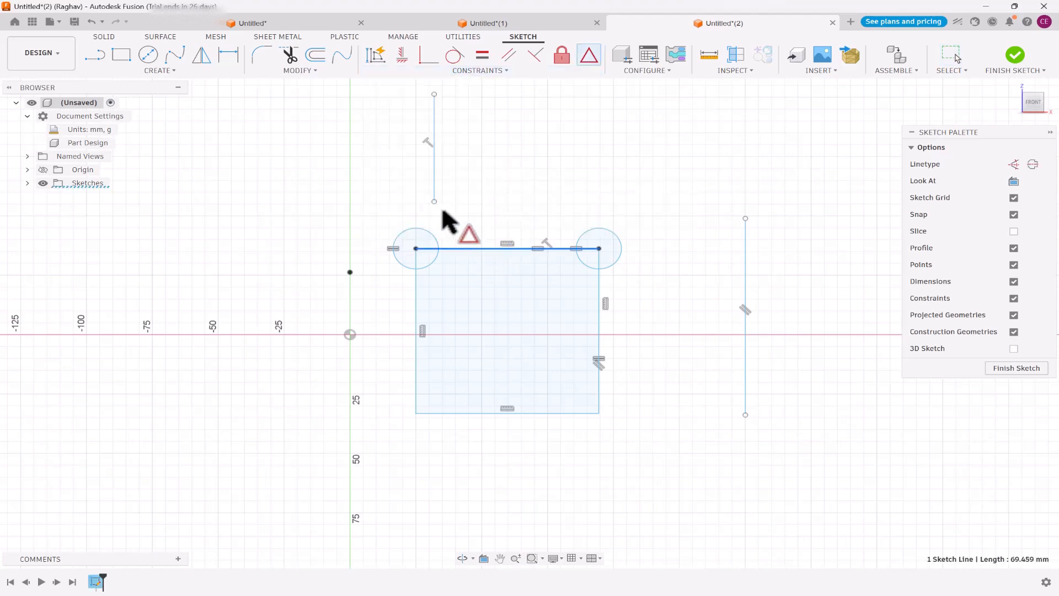
pyautogui.click(434, 202)
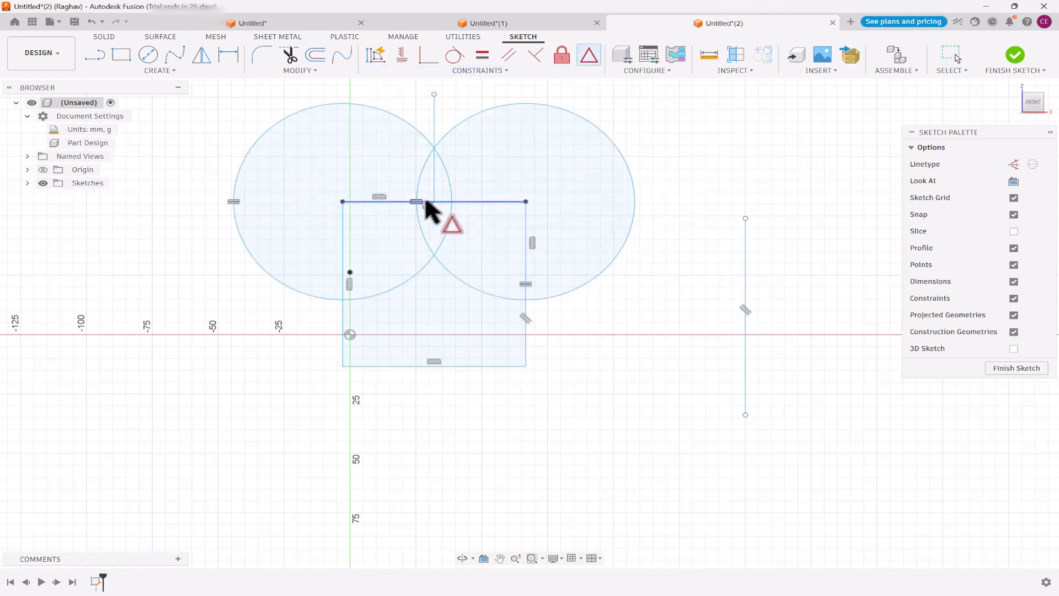
# Step: Shrink the circle at the square's upper-right corner to about 25.5 mm and dimension its diameter as 25 mm
pyautogui.scroll(-1, 574, 210)
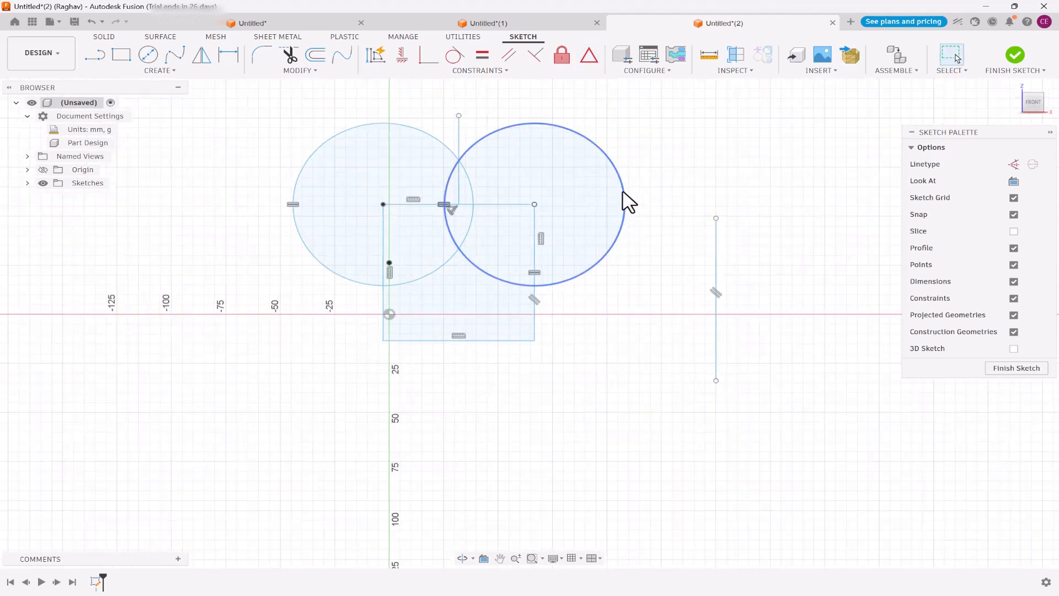
pyautogui.moveTo(622, 192)
pyautogui.mouseDown()
pyautogui.moveTo(556, 215)
pyautogui.moveTo(573, 211)
pyautogui.mouseUp()
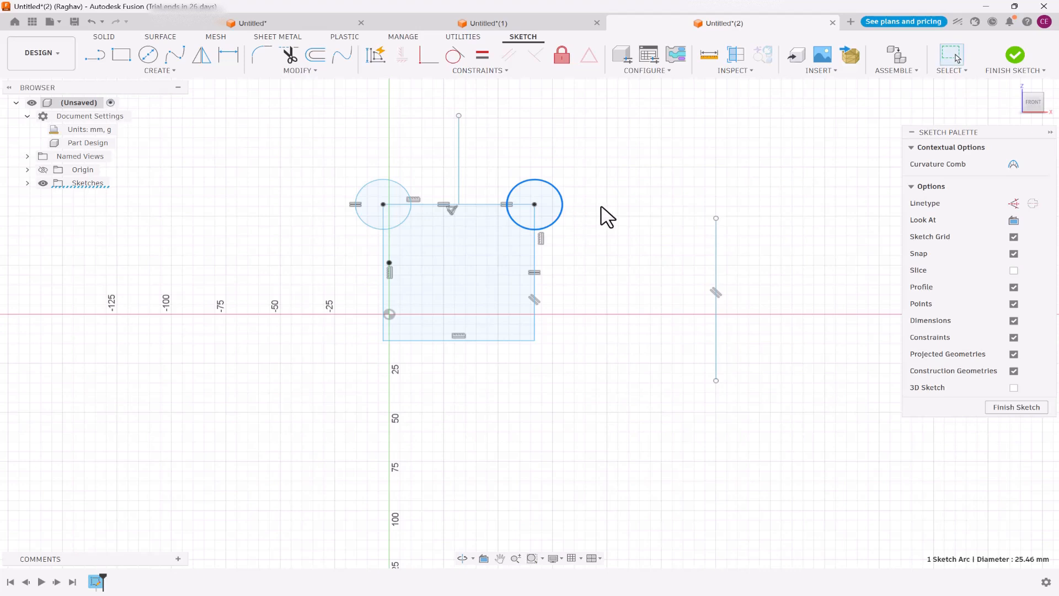
pyautogui.press('d')
pyautogui.click(562, 205)
pyautogui.click(619, 210)
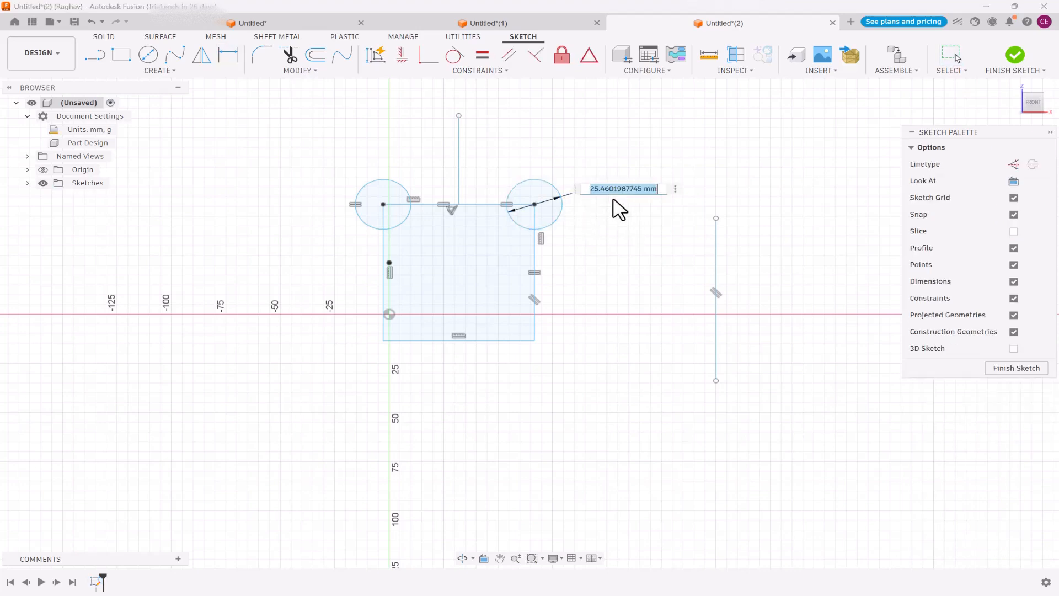
pyautogui.press('Return')
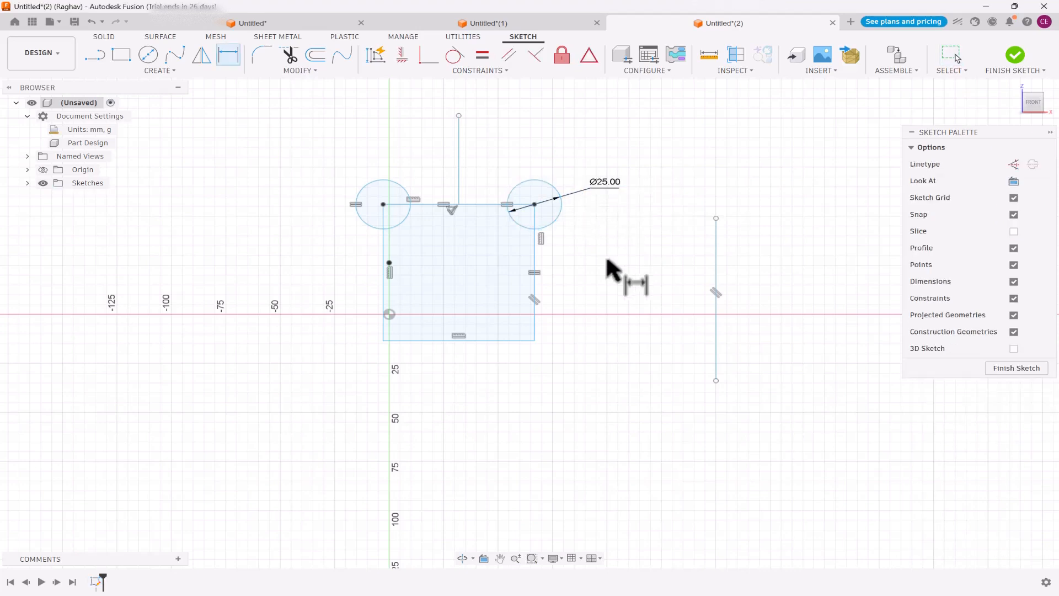
pyautogui.scroll(1, 608, 267)
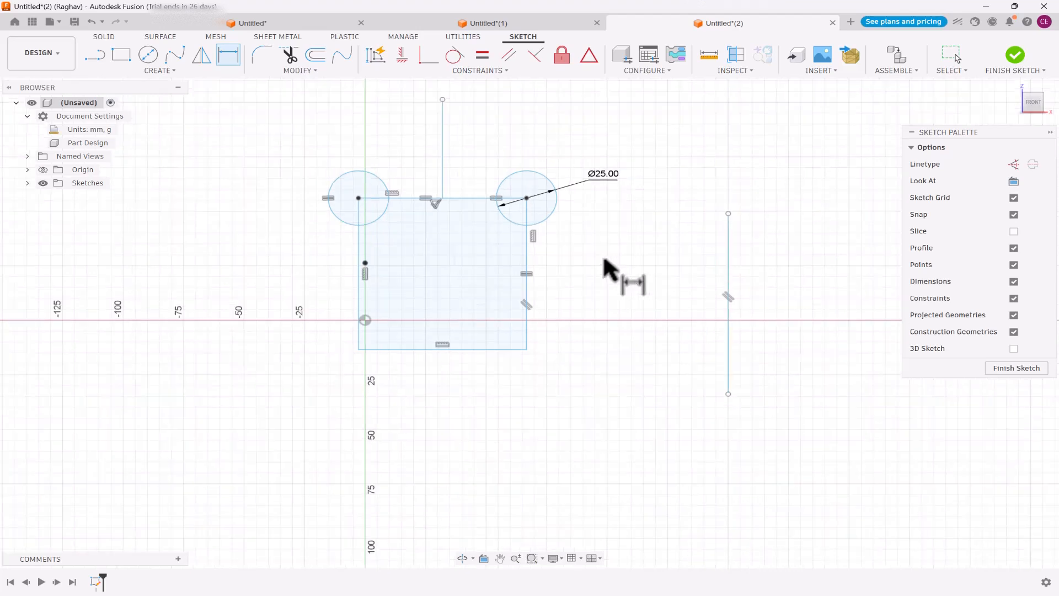
# Step: Dimension the square's left edge as 60 mm
pyautogui.scroll(-1, 524, 225)
pyautogui.scroll(2, 420, 178)
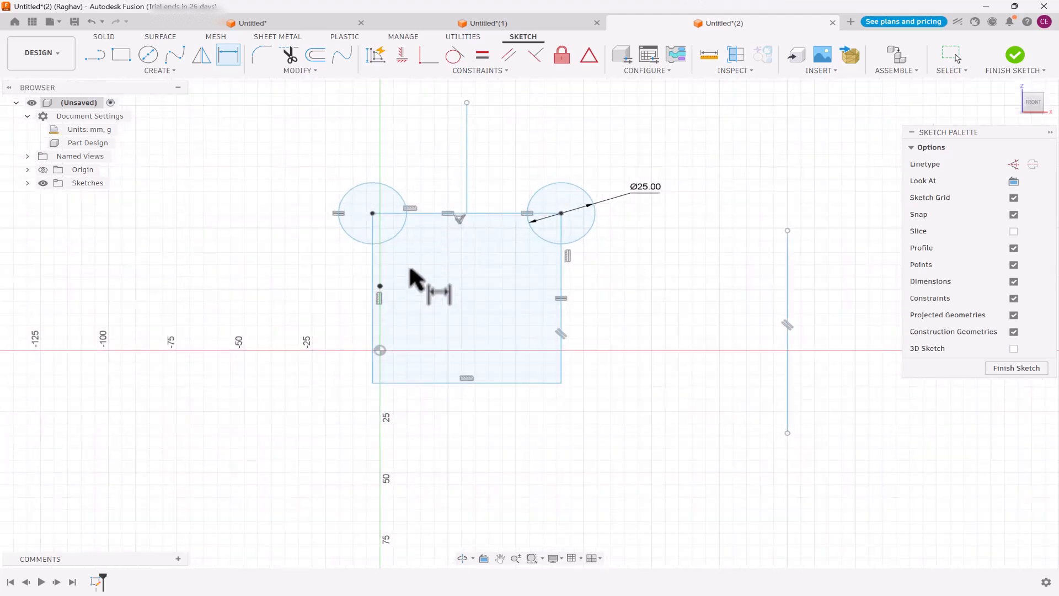
pyautogui.click(371, 281)
pyautogui.click(342, 279)
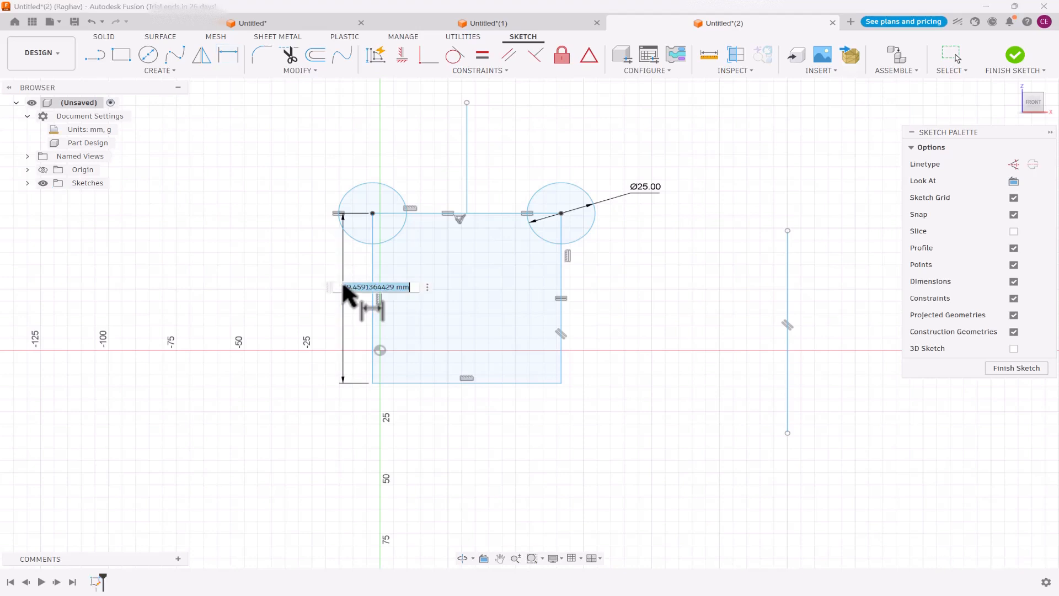
pyautogui.write('60')
pyautogui.press('Return')
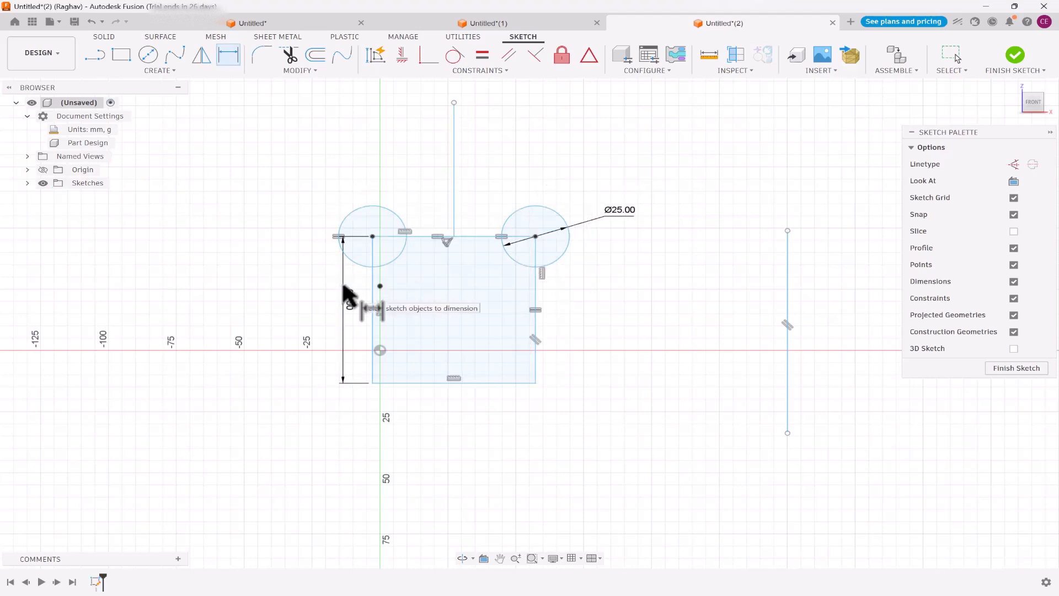
# Step: Try to add a length dimension to the square's lower edge
pyautogui.click(439, 385)
pyautogui.click(440, 402)
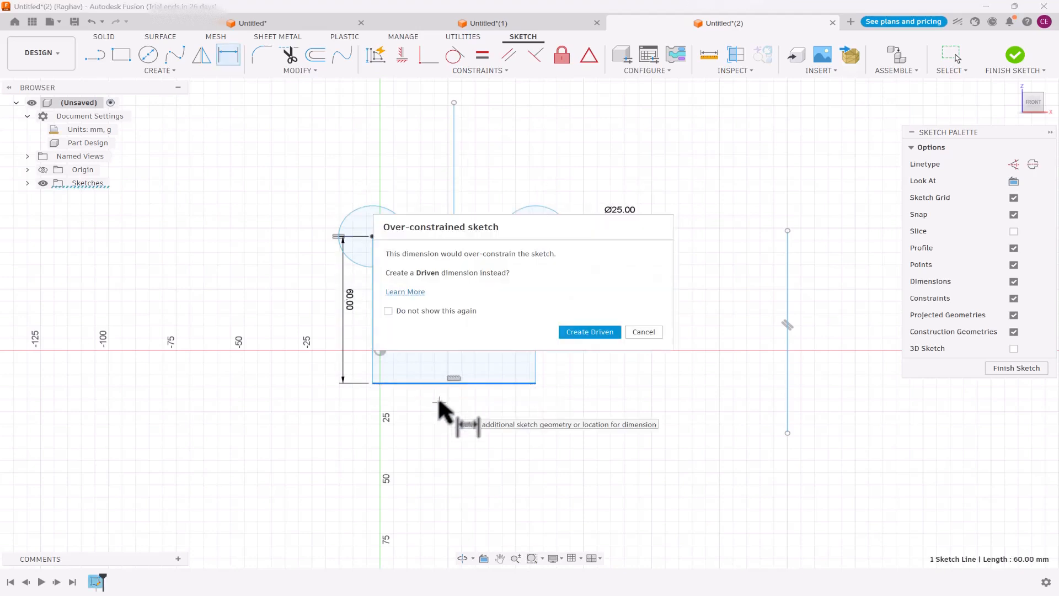
pyautogui.click(631, 332)
pyautogui.press('Escape')
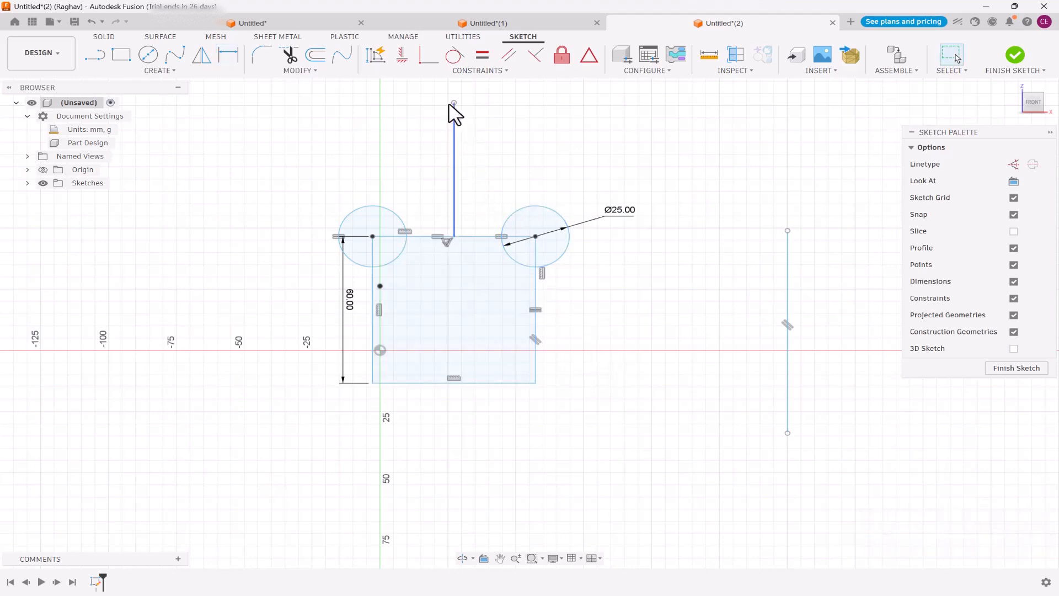
# Step: Move the separate vertical line beside the square to about X 134 mm and lock it with a Fix constraint
pyautogui.click(425, 70)
pyautogui.moveTo(787, 234)
pyautogui.mouseDown()
pyautogui.moveTo(788, 114)
pyautogui.moveTo(788, 238)
pyautogui.moveTo(672, 263)
pyautogui.moveTo(651, 245)
pyautogui.moveTo(741, 211)
pyautogui.moveTo(742, 176)
pyautogui.mouseUp()
pyautogui.click(703, 203)
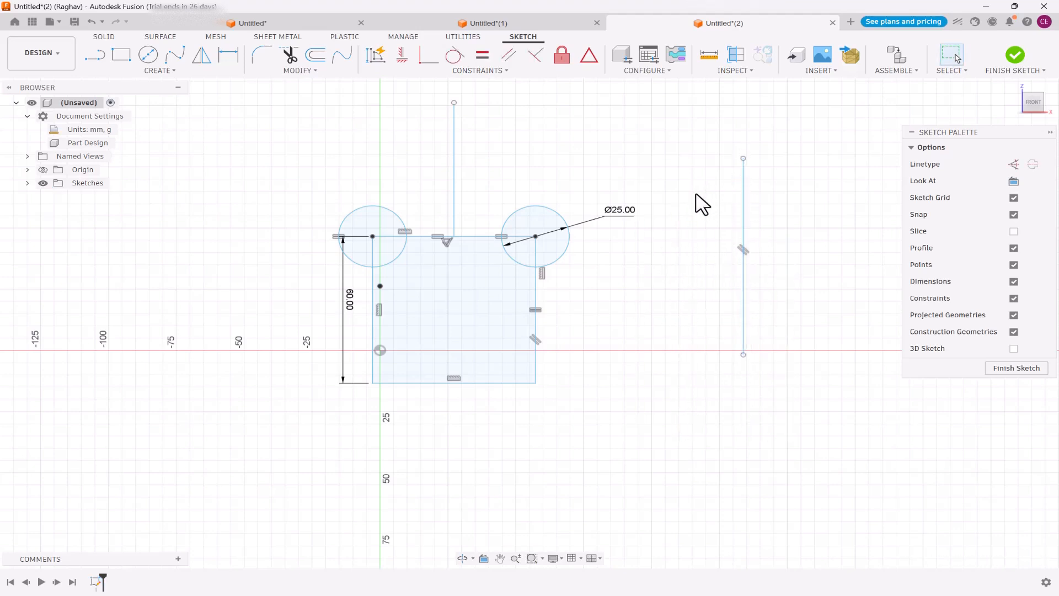
pyautogui.click(478, 71)
pyautogui.click(406, 161)
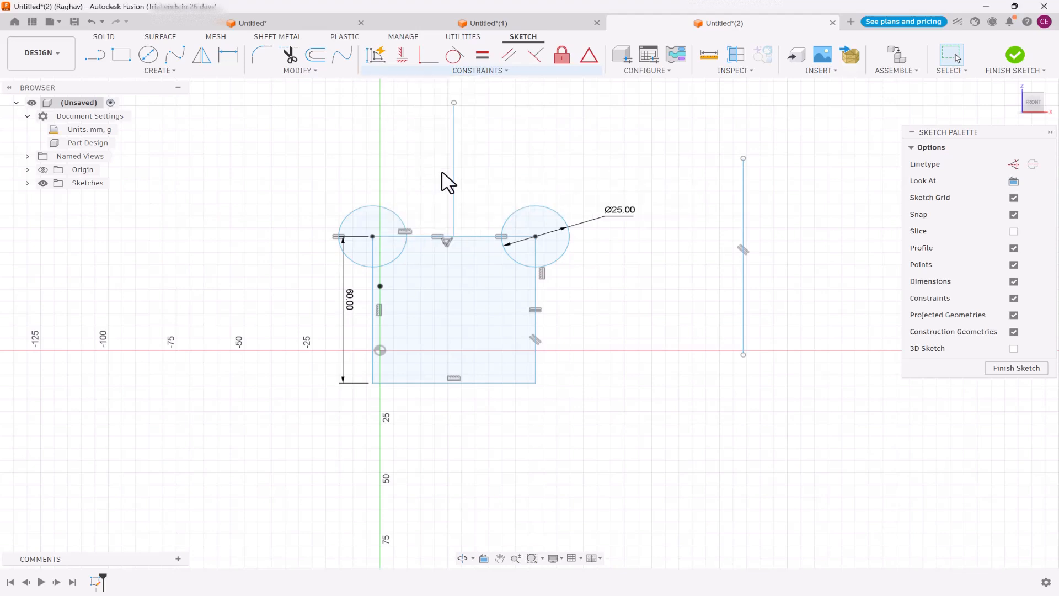
pyautogui.click(742, 213)
pyautogui.press('Escape')
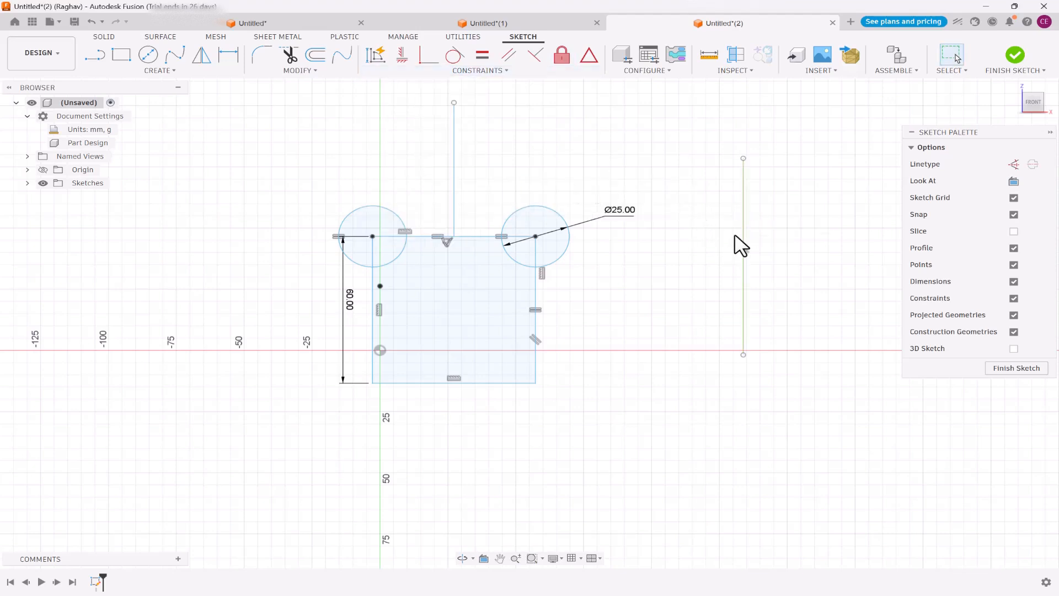
# Step: Lower the fixed line's upper endpoint to about Z 77.5 mm and apply Fix constraints to both of its endpoints
pyautogui.click(744, 224)
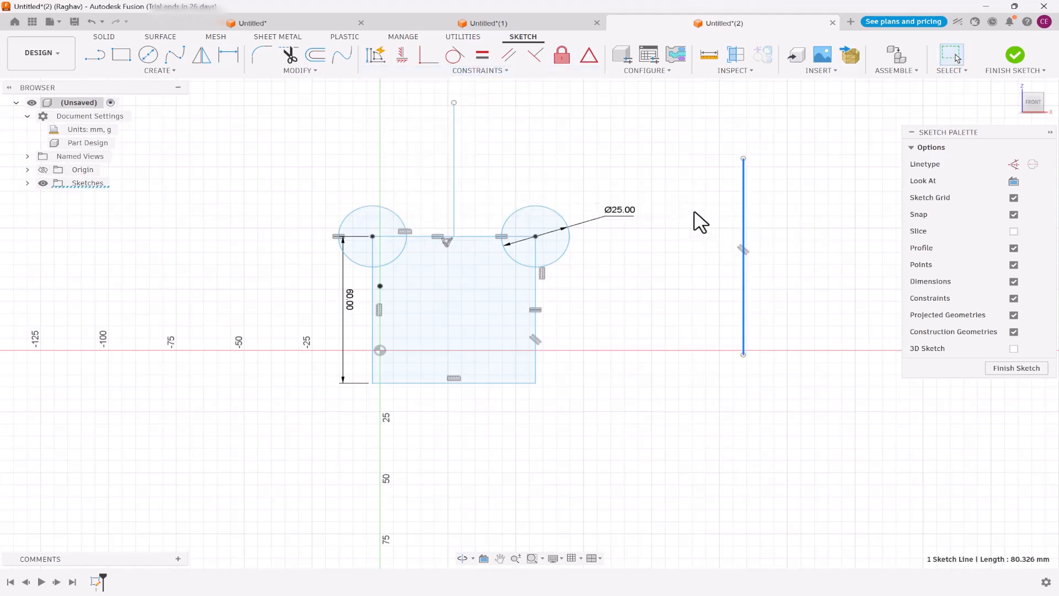
pyautogui.moveTo(744, 158)
pyautogui.mouseDown()
pyautogui.moveTo(745, 133)
pyautogui.moveTo(748, 156)
pyautogui.mouseUp()
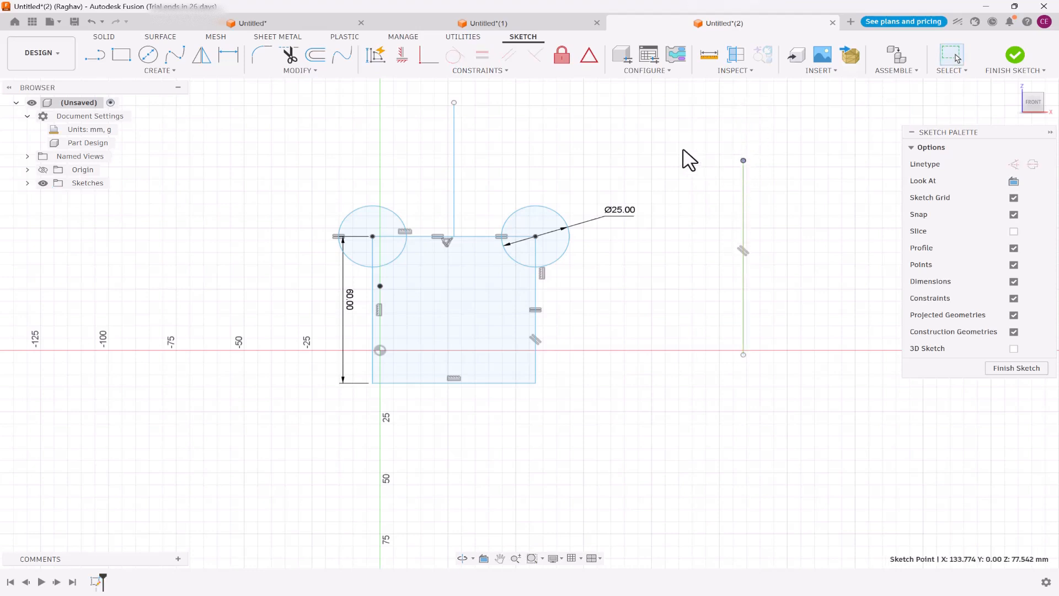
pyautogui.click(478, 70)
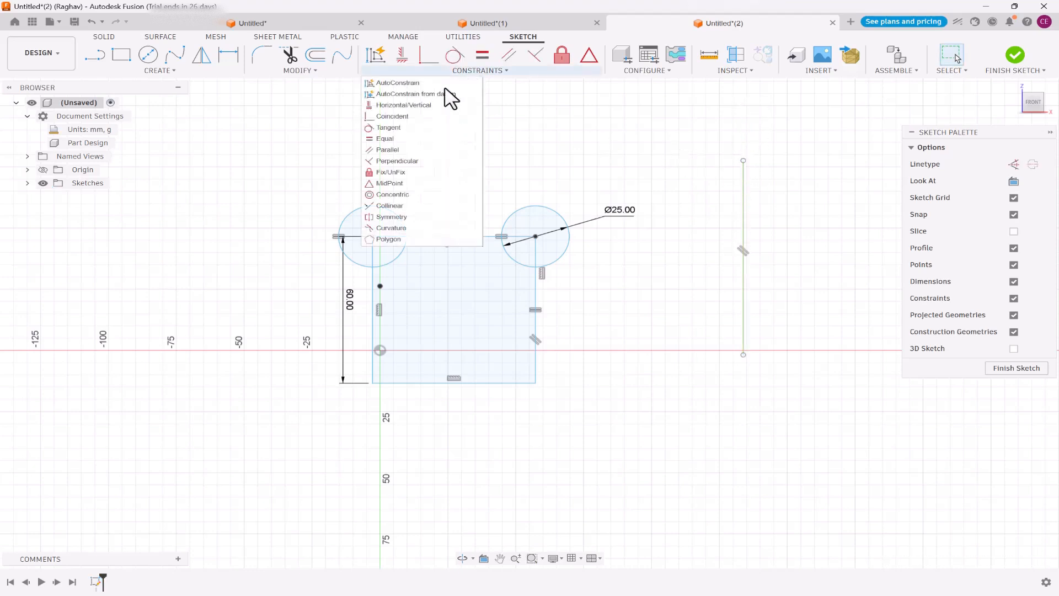
pyautogui.click(395, 172)
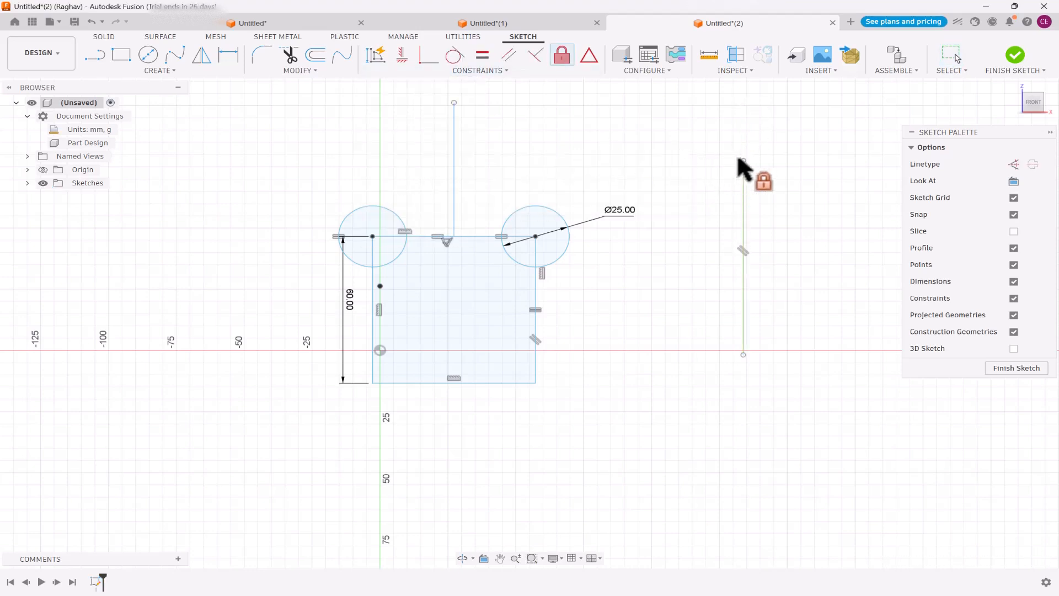
pyautogui.click(743, 353)
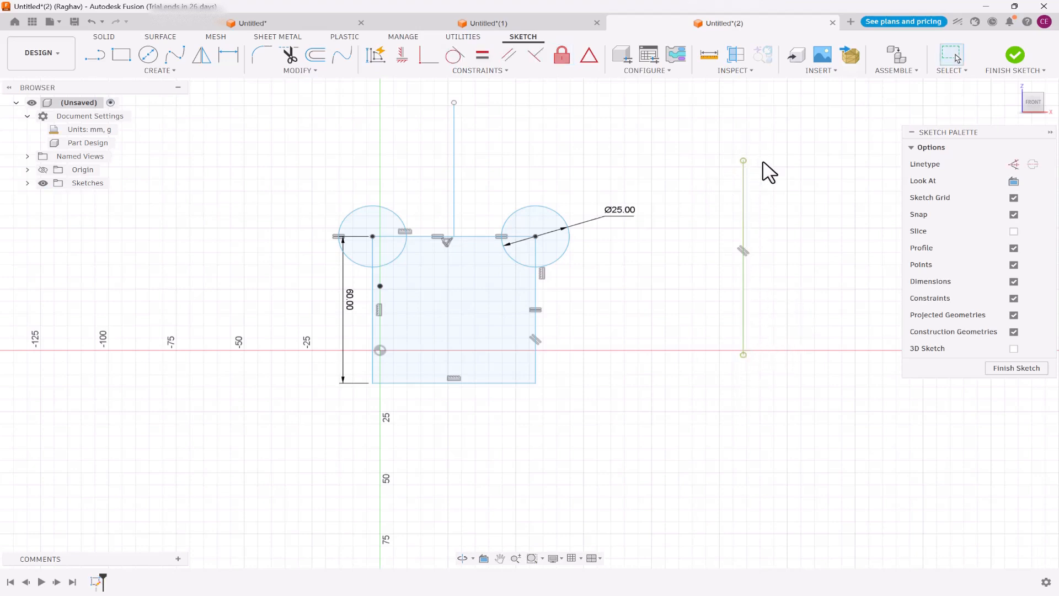
# Step: Select the fixed vertical line together with both endpoints and release them with Fix/UnFix
pyautogui.moveTo(763, 162); pyautogui.dragTo(718, 228)
pyautogui.moveTo(744, 294); pyautogui.dragTo(709, 371)
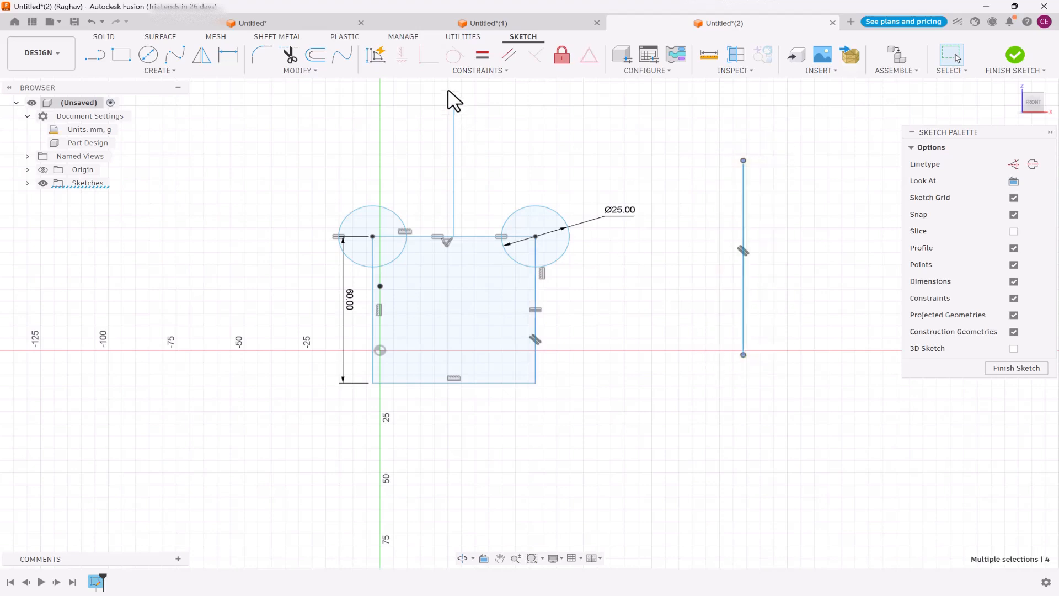
pyautogui.click(478, 71)
pyautogui.click(406, 172)
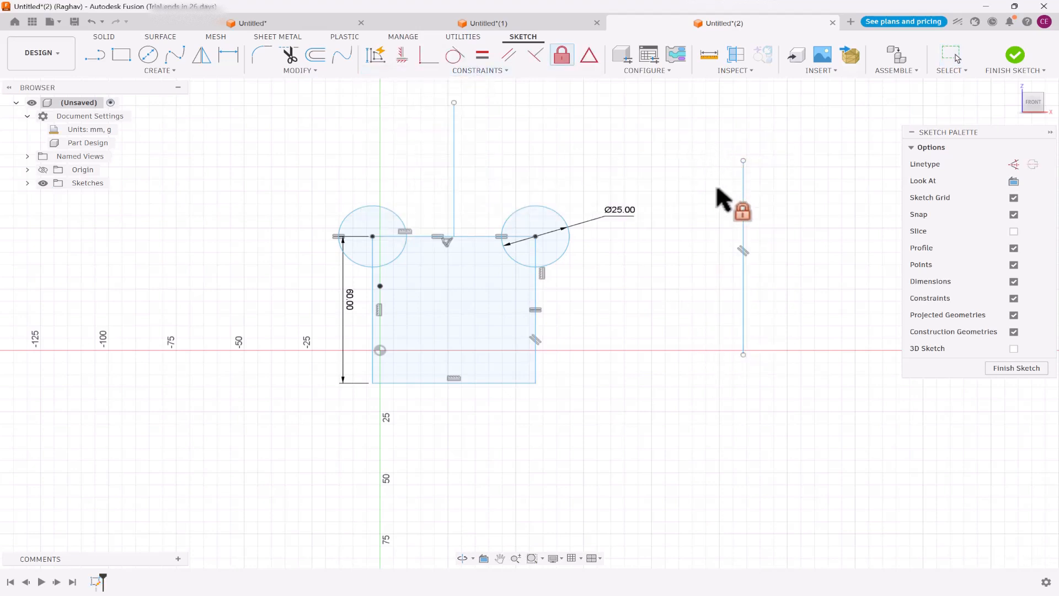
# Step: Move the unfixed vertical line closer to the square's right edge
pyautogui.moveTo(740, 189)
pyautogui.mouseDown()
pyautogui.moveTo(709, 199)
pyautogui.moveTo(657, 173)
pyautogui.moveTo(674, 154)
pyautogui.moveTo(673, 109)
pyautogui.moveTo(679, 159)
pyautogui.mouseUp()
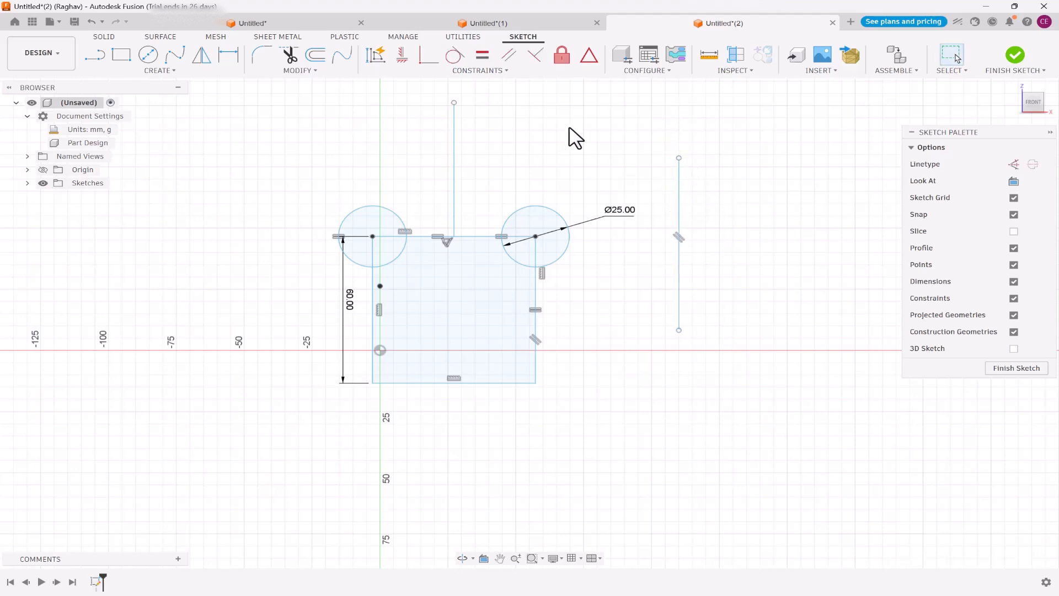
pyautogui.click(490, 75)
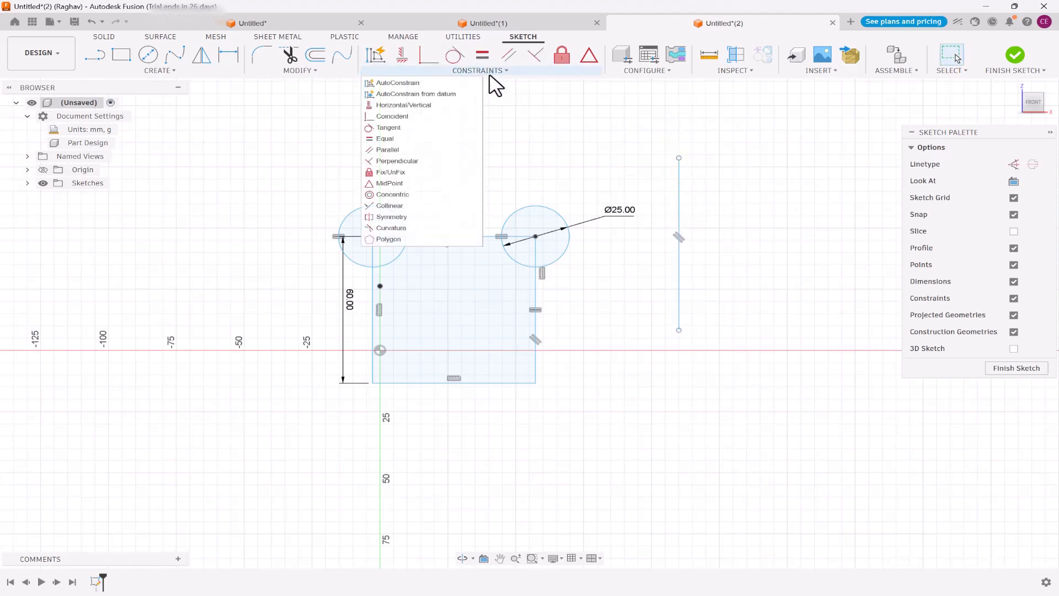
pyautogui.click(142, 72)
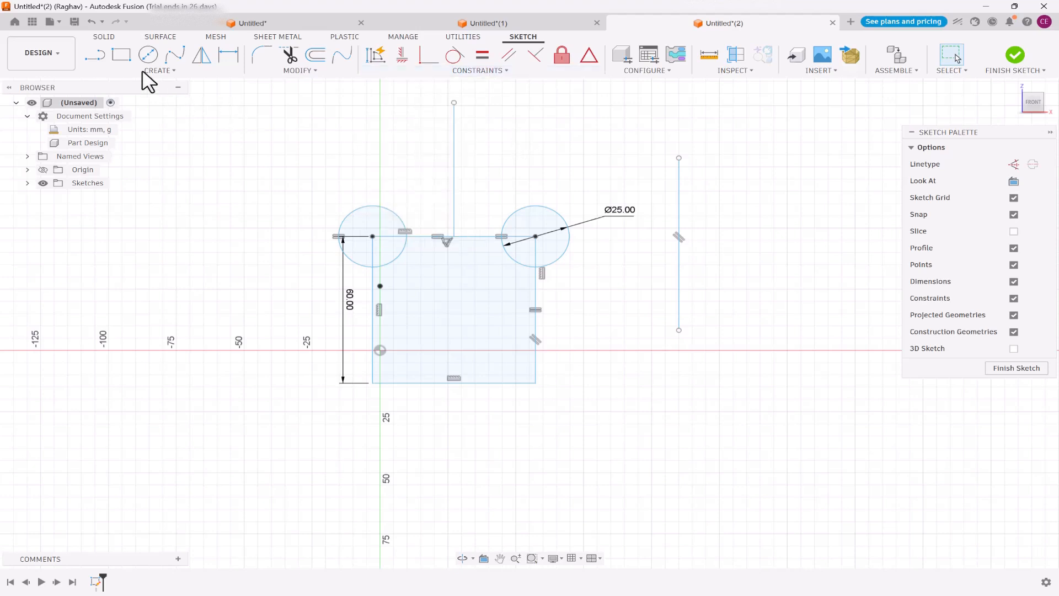
# Step: Sketch a circle about 22 mm in diameter near the middle of the square
pyautogui.click(150, 59)
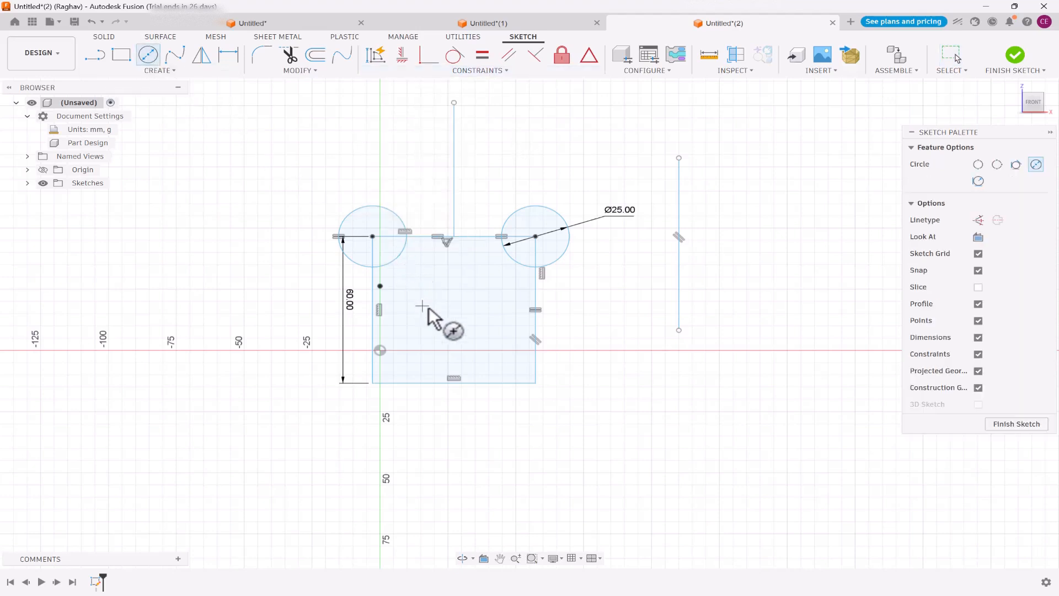
pyautogui.click(462, 313)
pyautogui.click(476, 337)
pyautogui.press('Escape')
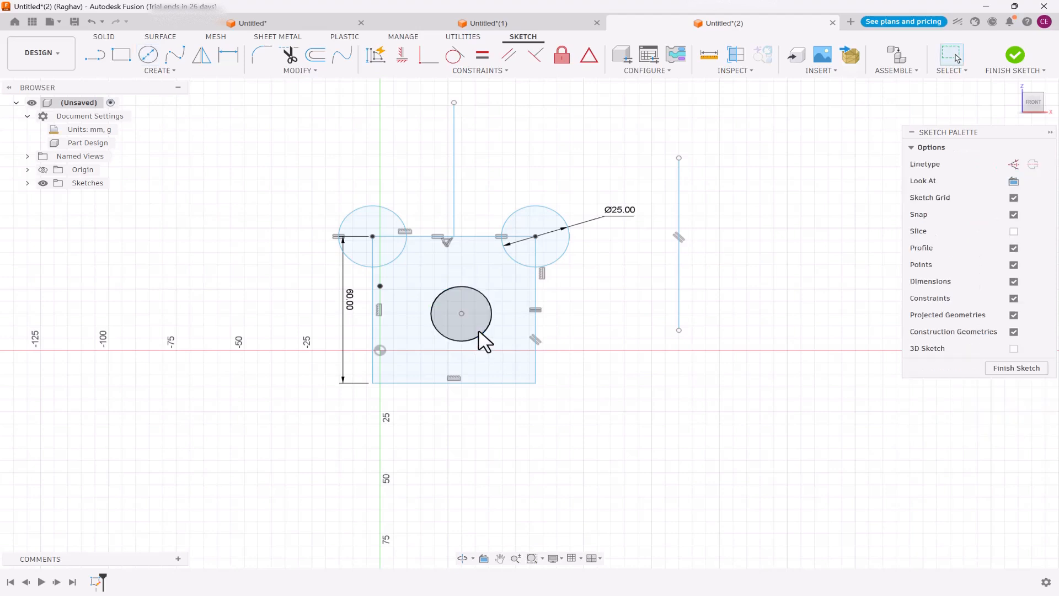
# Step: Dimension the diameter of the circle inside the square as 20 mm
pyautogui.press('d')
pyautogui.click(490, 309)
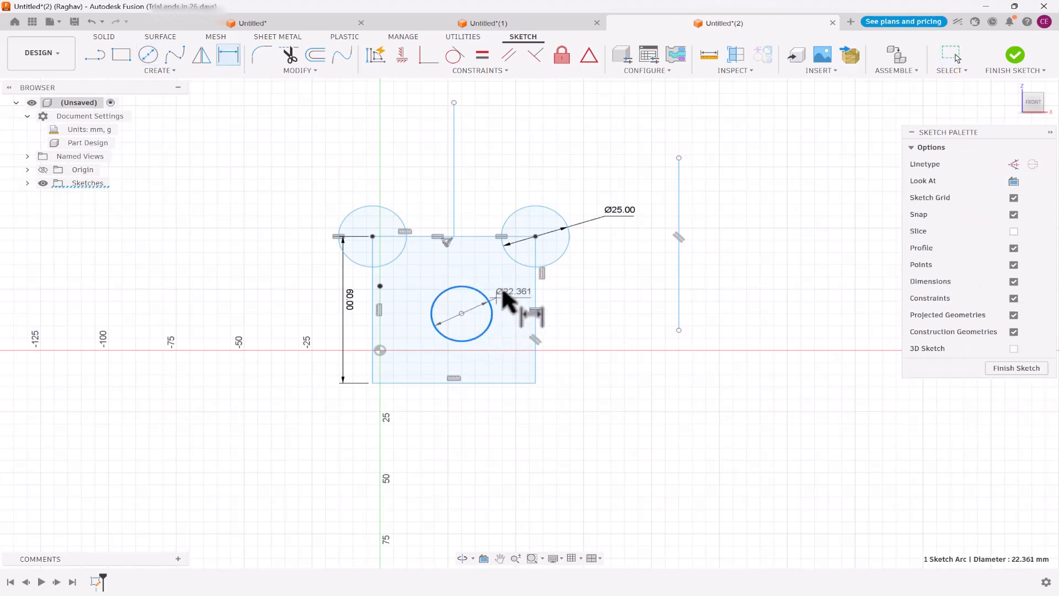
pyautogui.click(505, 298)
pyautogui.write('20')
pyautogui.press('Return')
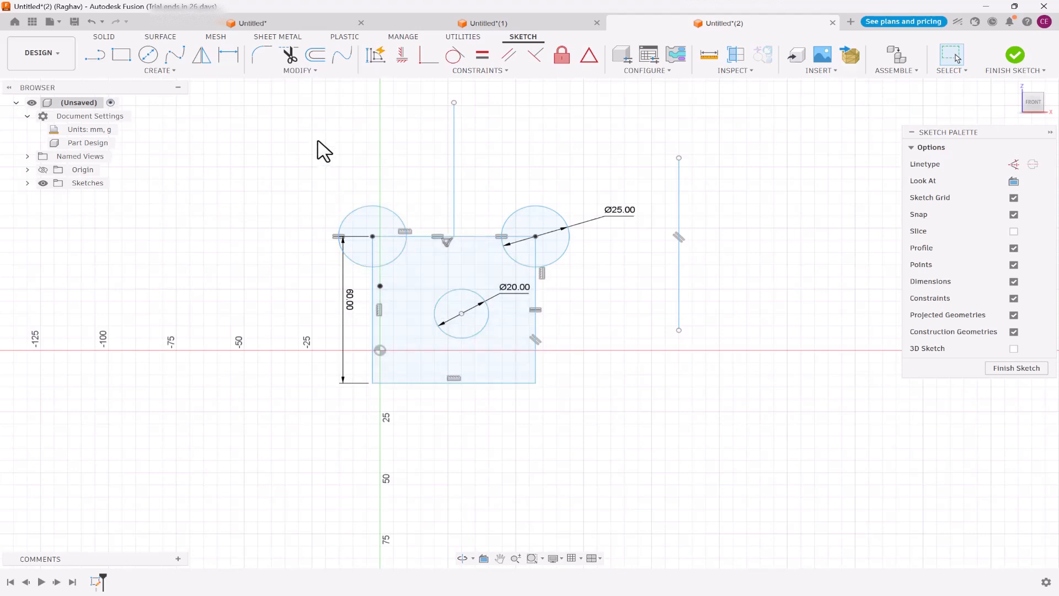
# Step: Make the 20 mm circle concentric with the circle at the square's upper-left corner
pyautogui.click(466, 72)
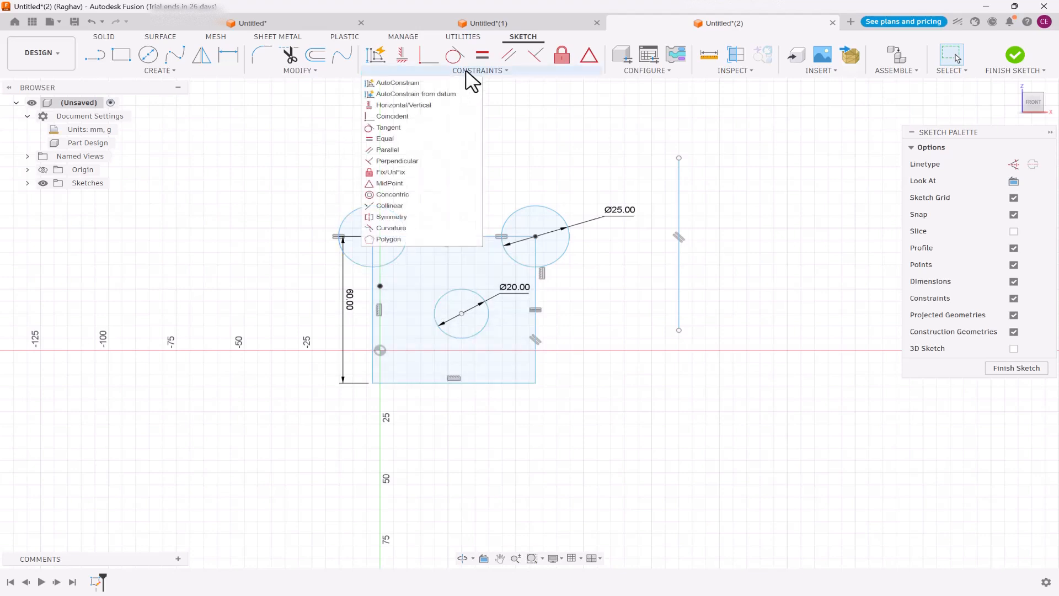
pyautogui.click(403, 206)
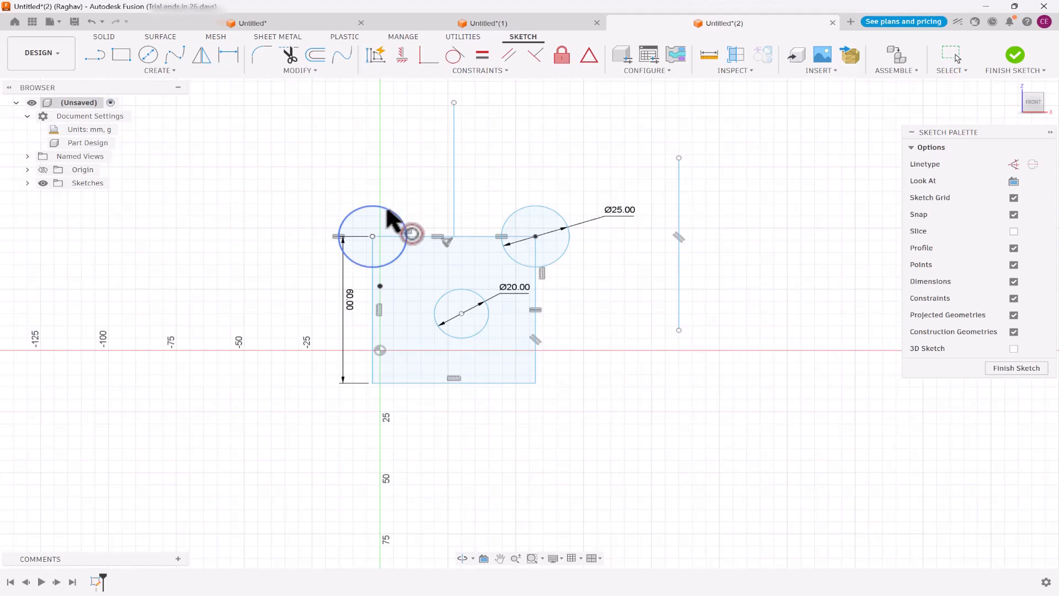
pyautogui.click(387, 207)
pyautogui.click(450, 295)
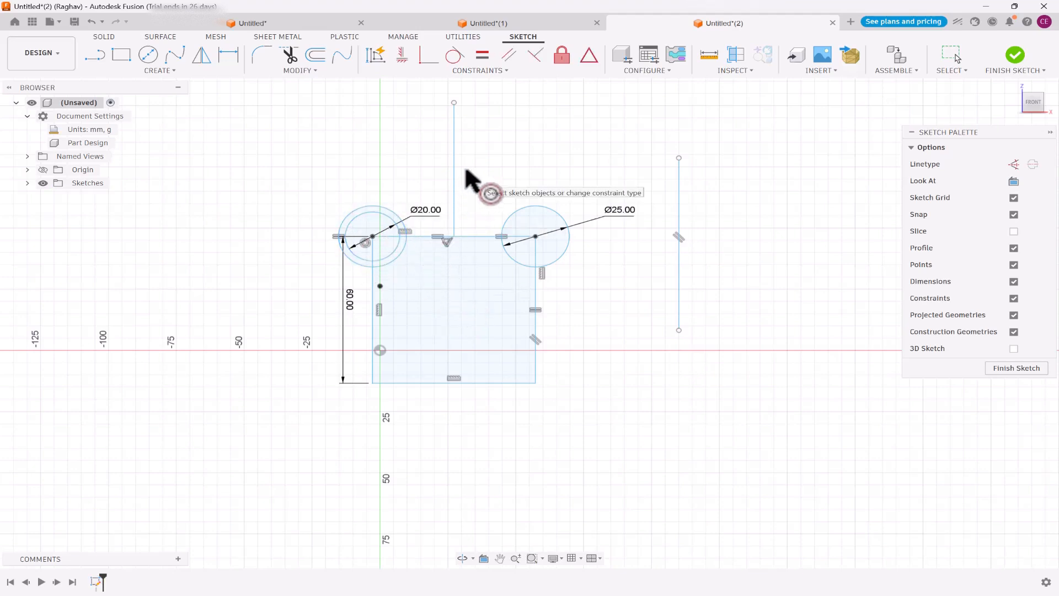
# Step: Sketch a horizontal line about 76 mm long to the lower right of the square
pyautogui.click(479, 72)
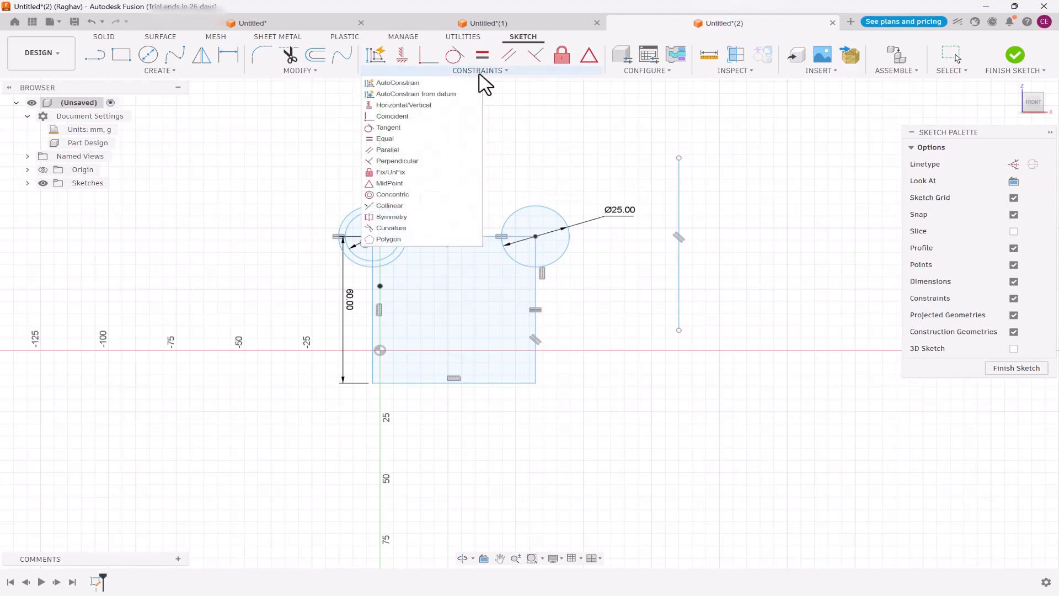
pyautogui.click(185, 145)
pyautogui.scroll(-2, 210, 205)
pyautogui.scroll(1, 415, 278)
pyautogui.scroll(-2, 442, 296)
pyautogui.scroll(1, 534, 326)
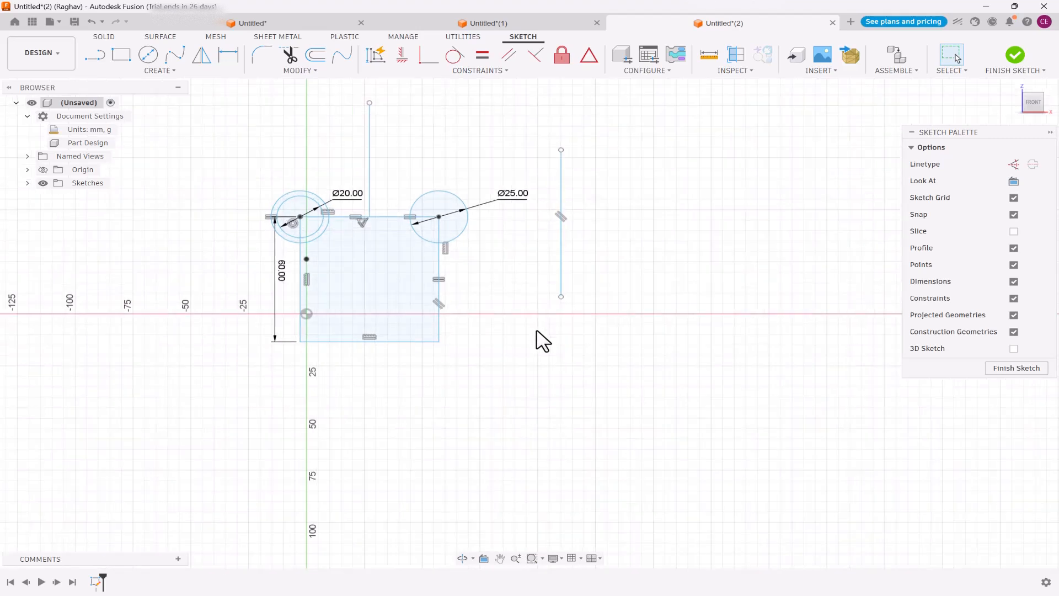
pyautogui.click(95, 55)
pyautogui.click(526, 386)
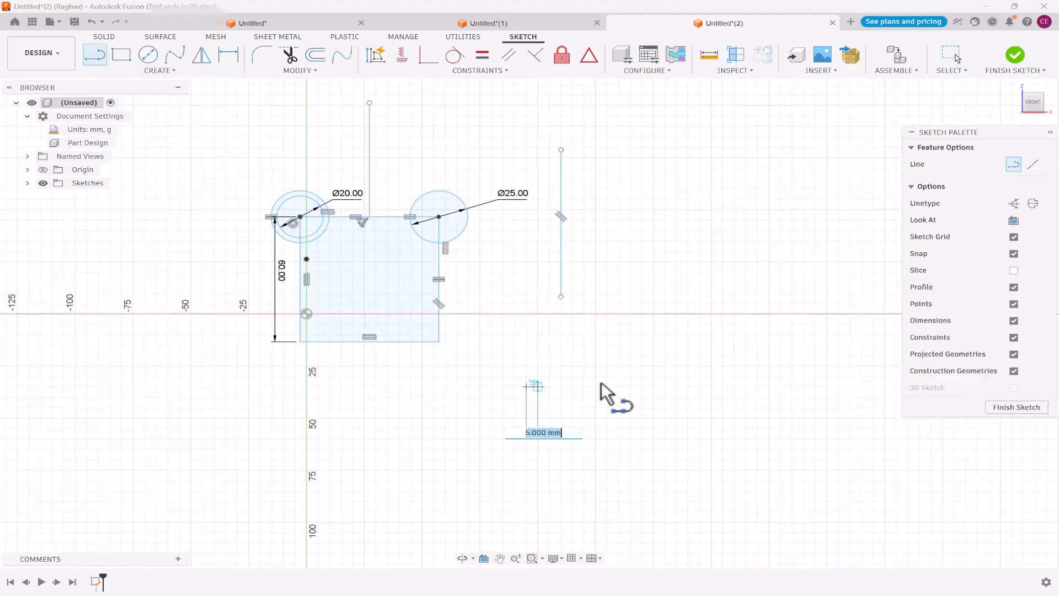
pyautogui.click(702, 386)
pyautogui.press('Escape')
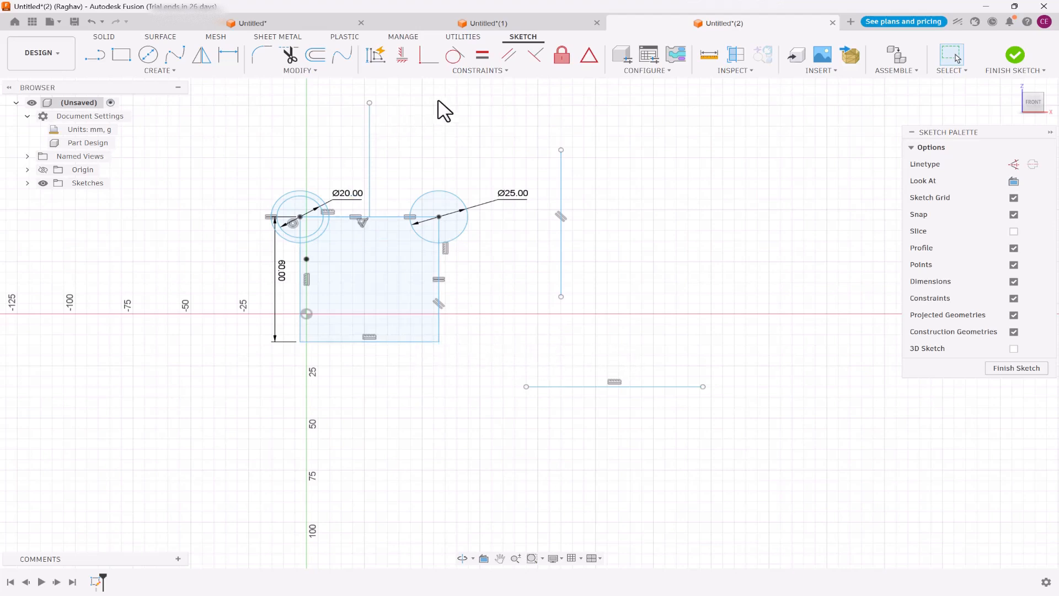
# Step: Apply a Collinear constraint between the square's lower edge and the separate horizontal line
pyautogui.click(464, 72)
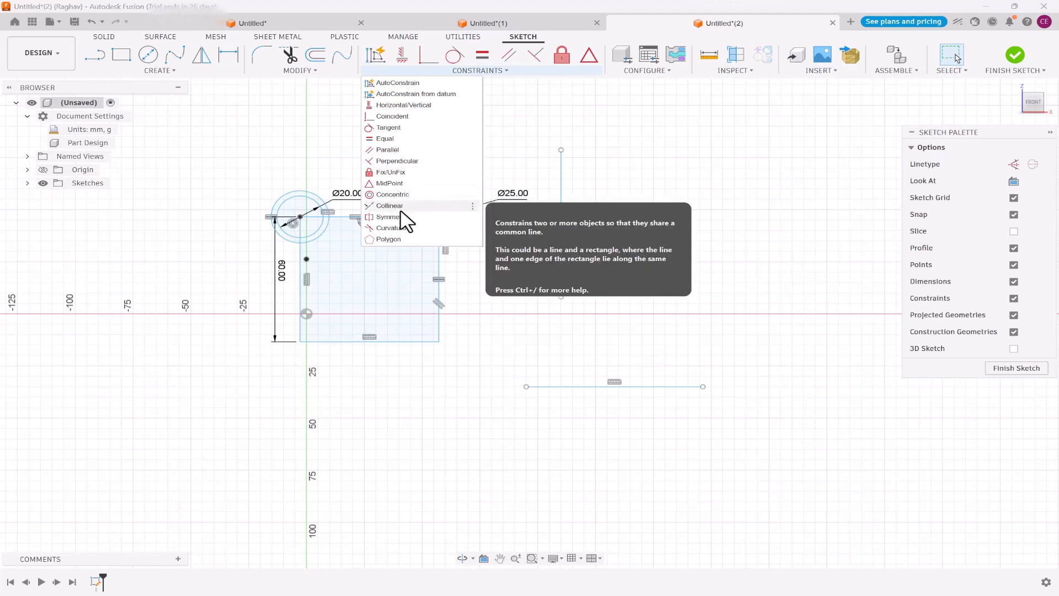
pyautogui.click(404, 212)
pyautogui.click(414, 341)
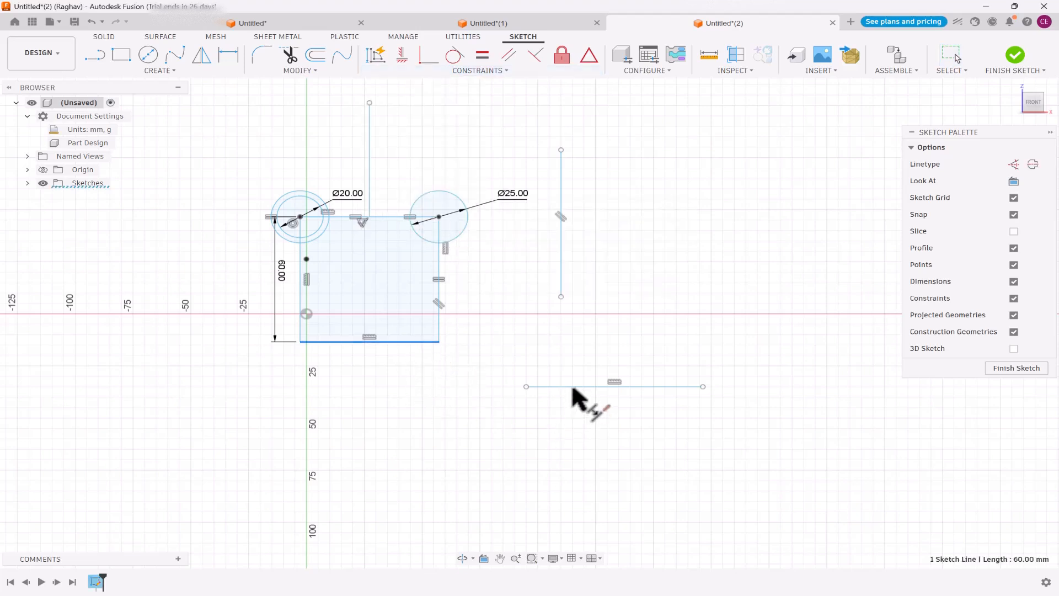
pyautogui.click(557, 386)
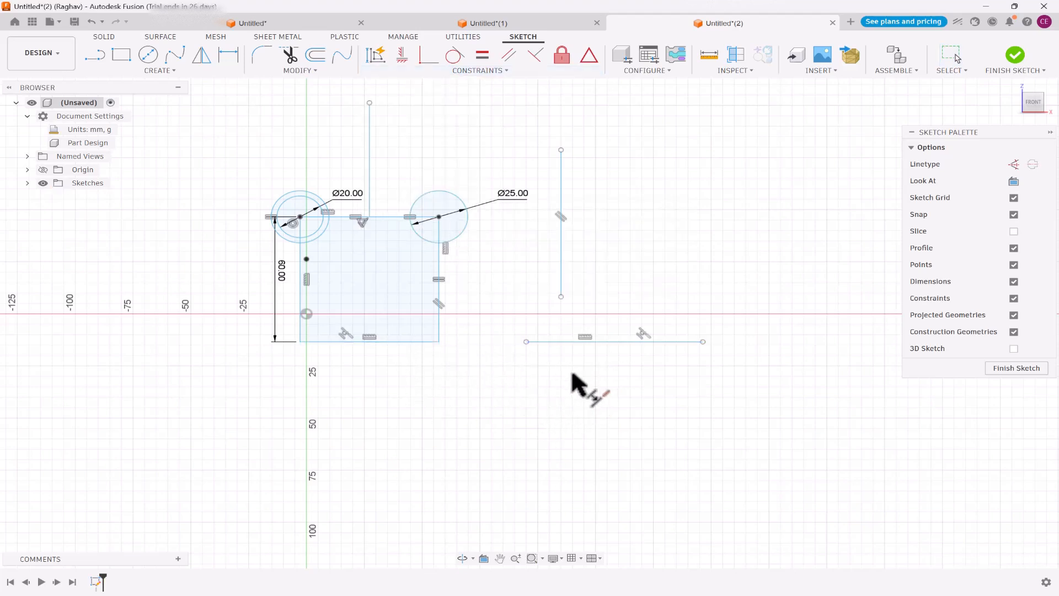
pyautogui.press('Escape')
# Step: Shift the collinear horizontal line and snap the square's lower-left corner onto the sketch origin
pyautogui.moveTo(598, 343)
pyautogui.mouseDown()
pyautogui.moveTo(597, 396)
pyautogui.moveTo(610, 303)
pyautogui.mouseUp()
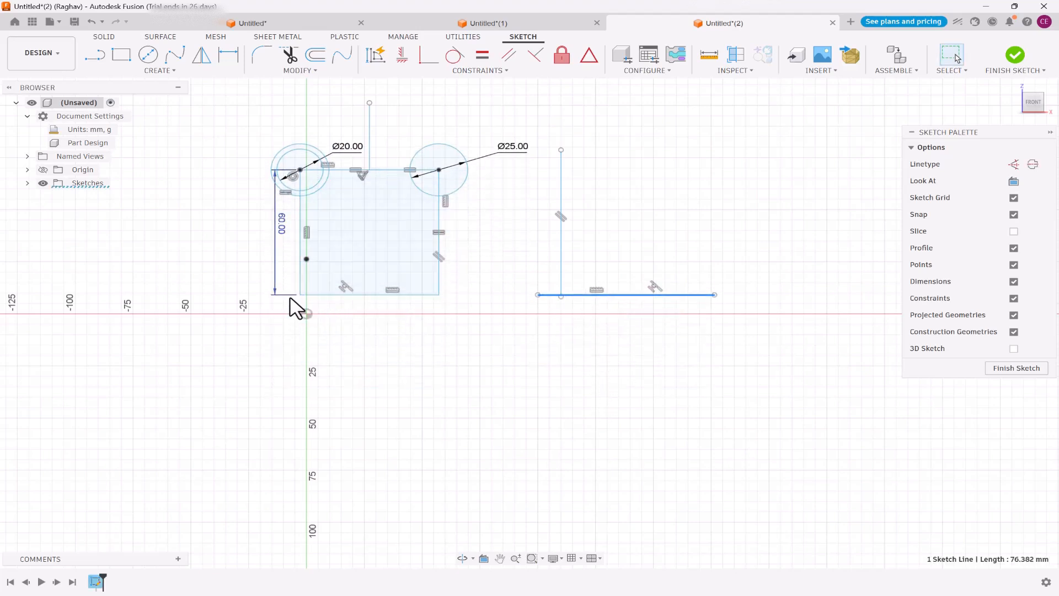
pyautogui.moveTo(300, 295); pyautogui.dragTo(308, 314)
pyautogui.moveTo(574, 337)
pyautogui.mouseDown()
pyautogui.moveTo(631, 314)
pyautogui.moveTo(517, 309)
pyautogui.moveTo(612, 329)
pyautogui.moveTo(534, 339)
pyautogui.mouseUp()
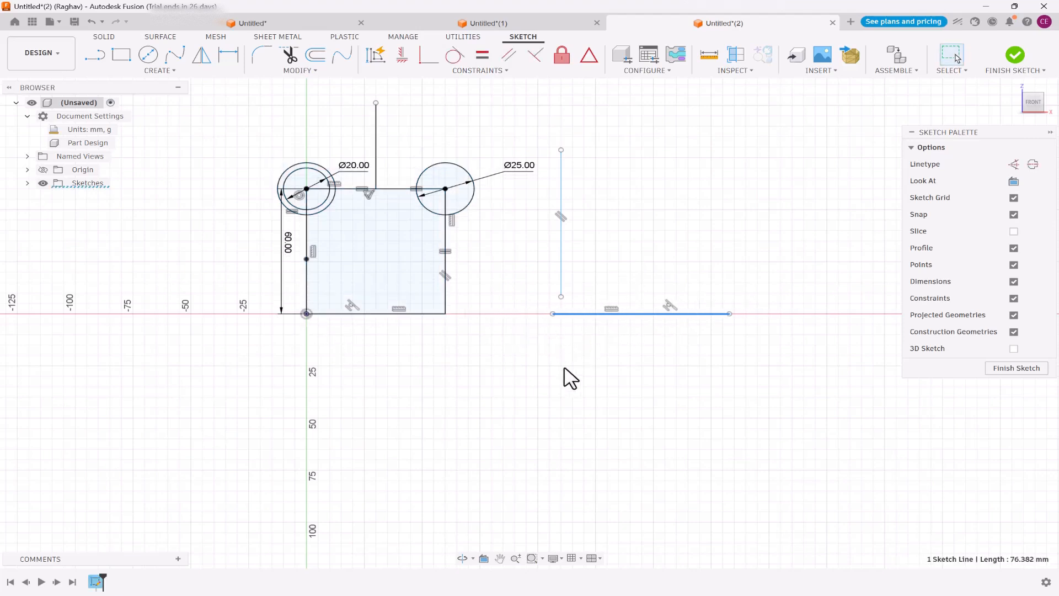
pyautogui.click(541, 369)
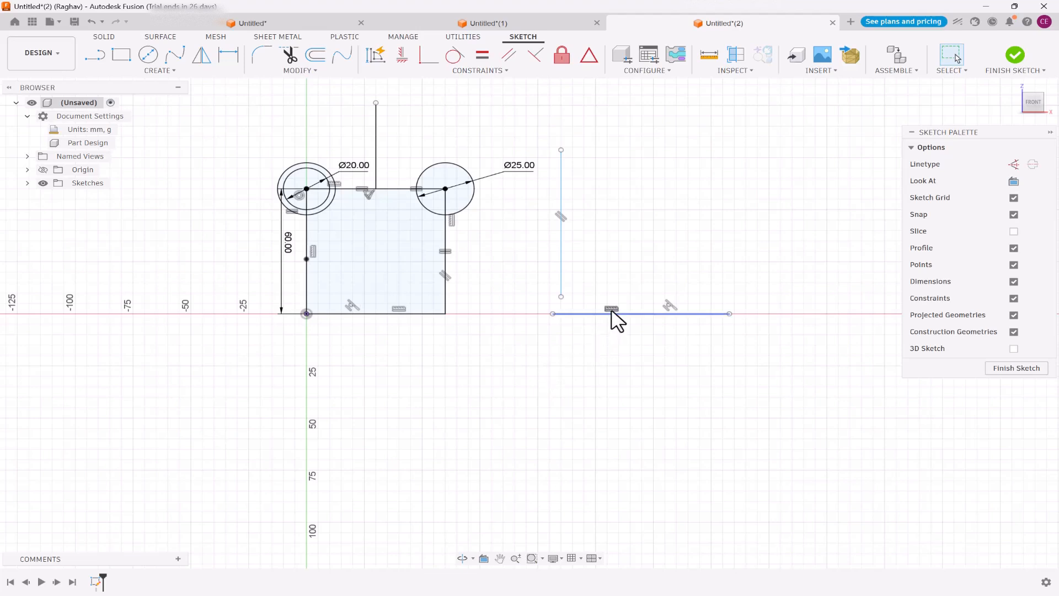
# Step: Delete the separate line's horizontal constraint and try moving the line upward out of alignment with the square's lower edge
pyautogui.click(611, 309)
pyautogui.press('Delete')
pyautogui.moveTo(625, 313); pyautogui.dragTo(622, 255)
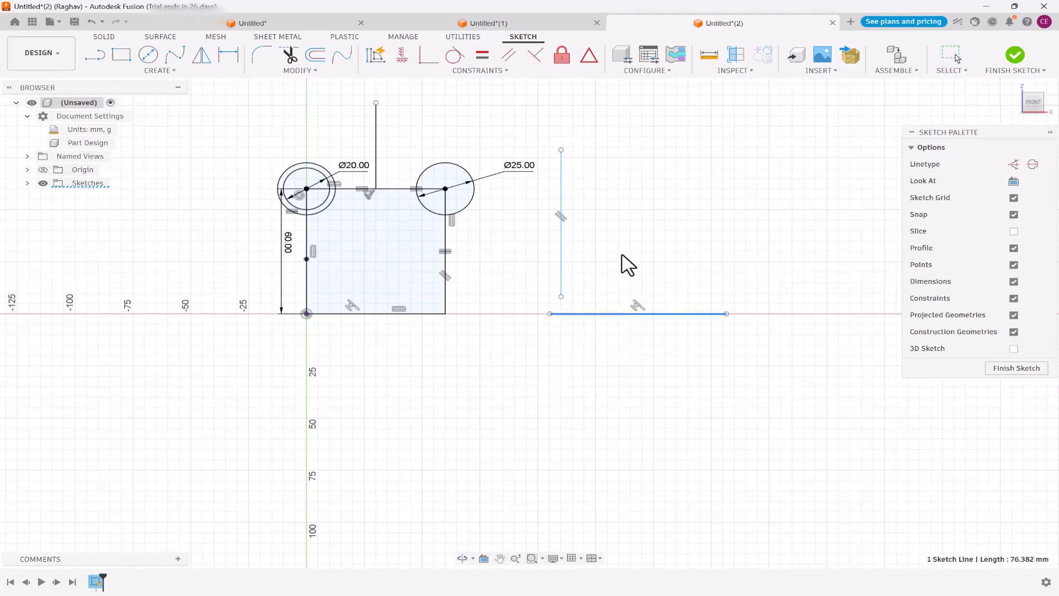
# Step: Delete the separate line's collinear constraint, shift the line above the horizontal axis, and undo both changes
pyautogui.click(640, 305)
pyautogui.press('Delete')
pyautogui.moveTo(636, 314)
pyautogui.mouseDown()
pyautogui.moveTo(639, 254)
pyautogui.moveTo(651, 303)
pyautogui.mouseUp()
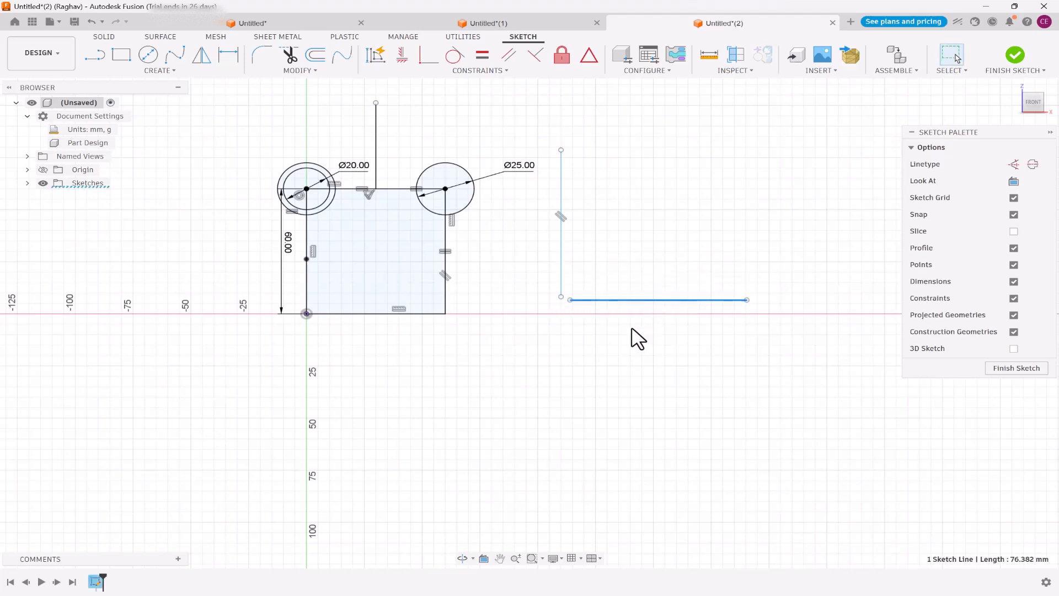
pyautogui.hotkey('ctrl', 'z')
pyautogui.hotkey('ctrl', 'z')
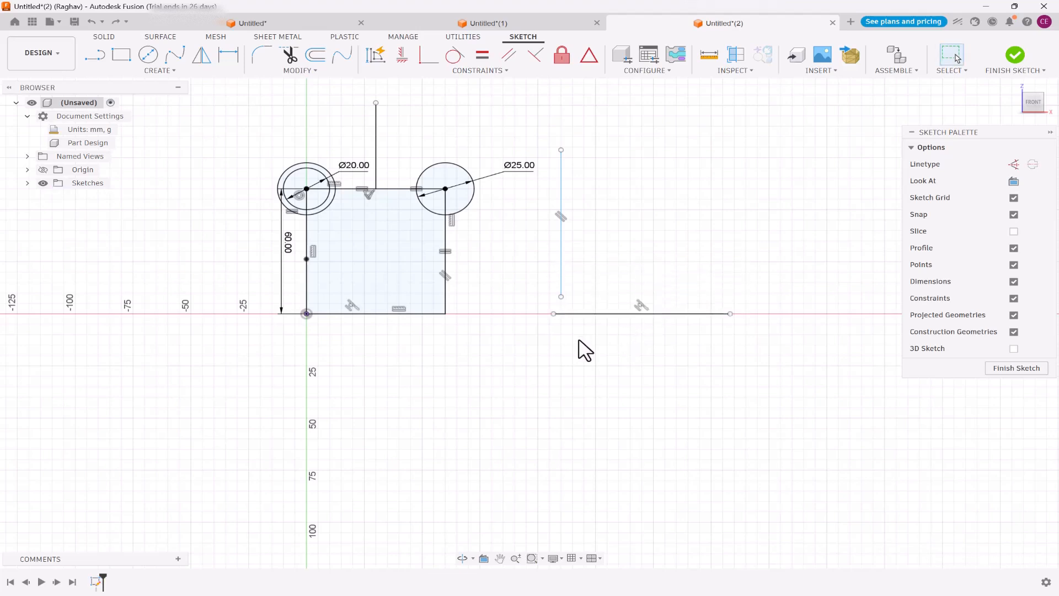
# Step: Clear the sketch by deleting the square, circles, dimensions and all lines, including the remaining vertical line
pyautogui.click(469, 70)
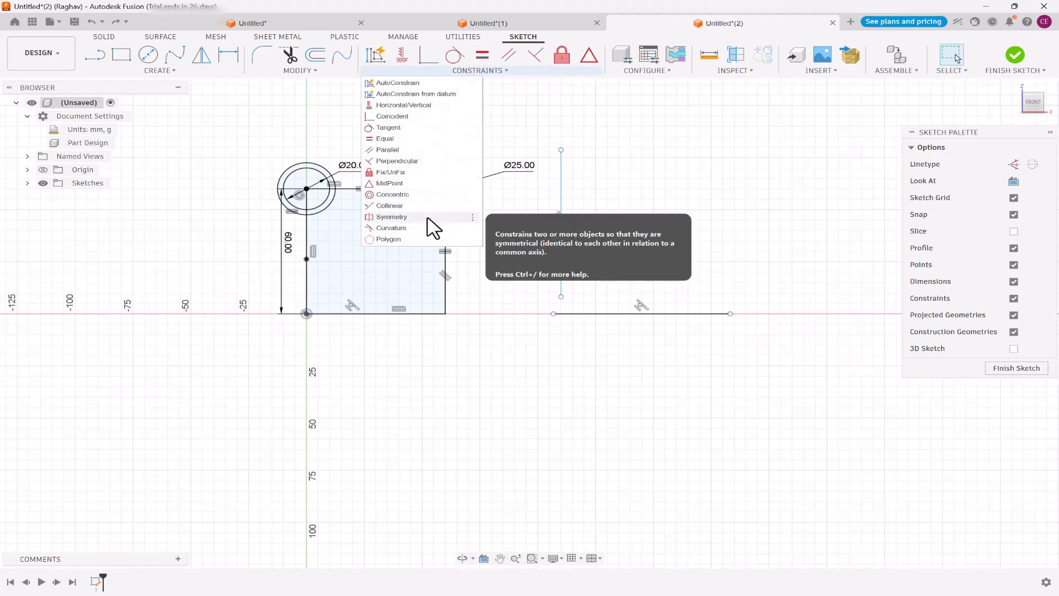
pyautogui.scroll(-1, 469, 314)
pyautogui.click(198, 169)
pyautogui.moveTo(216, 135); pyautogui.dragTo(716, 416)
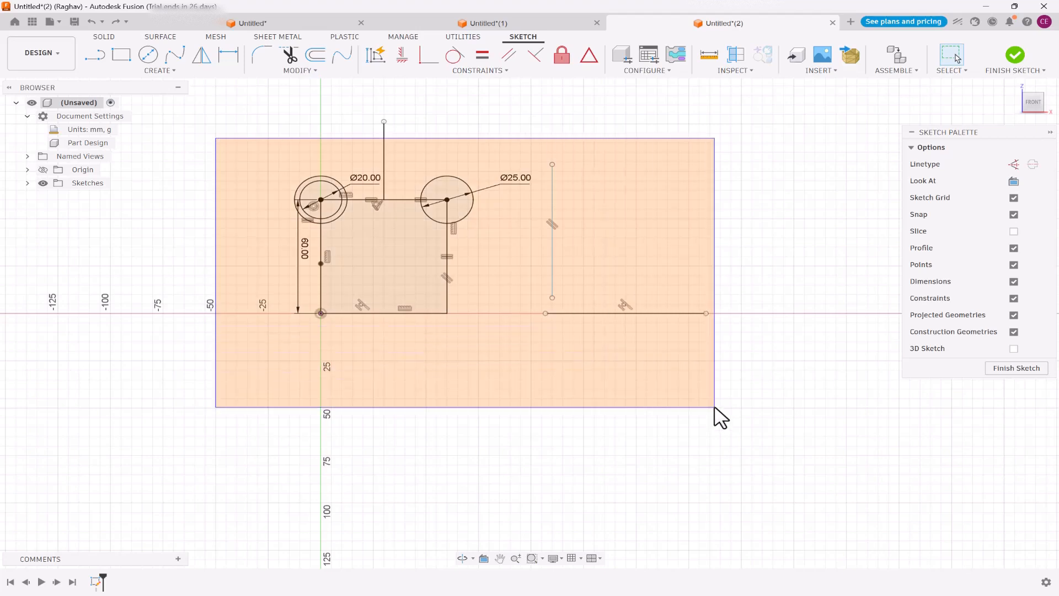
pyautogui.press('Delete')
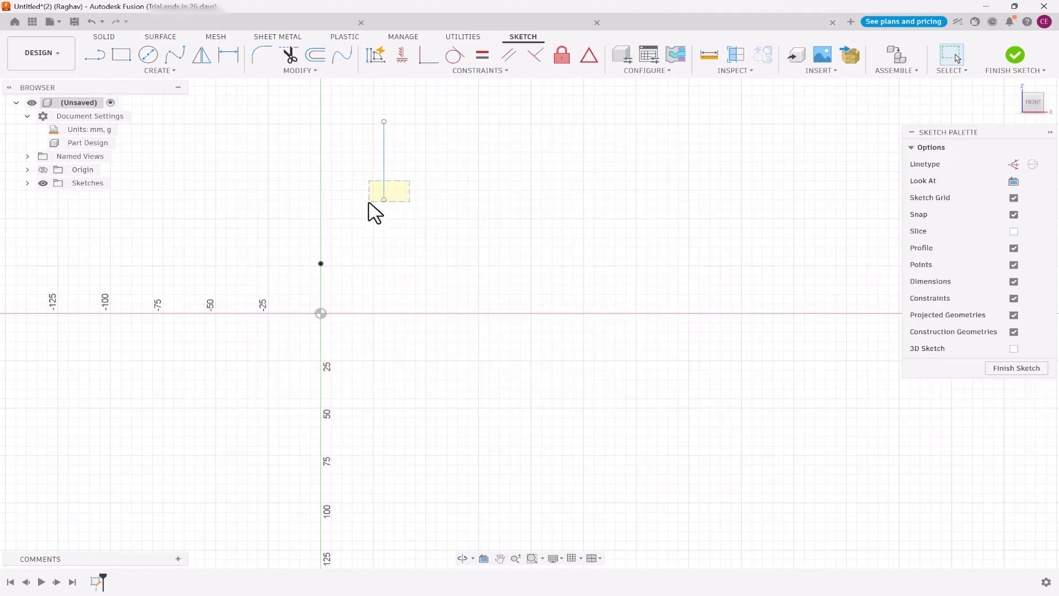
pyautogui.moveTo(368, 203); pyautogui.dragTo(368, 203)
pyautogui.press('Delete')
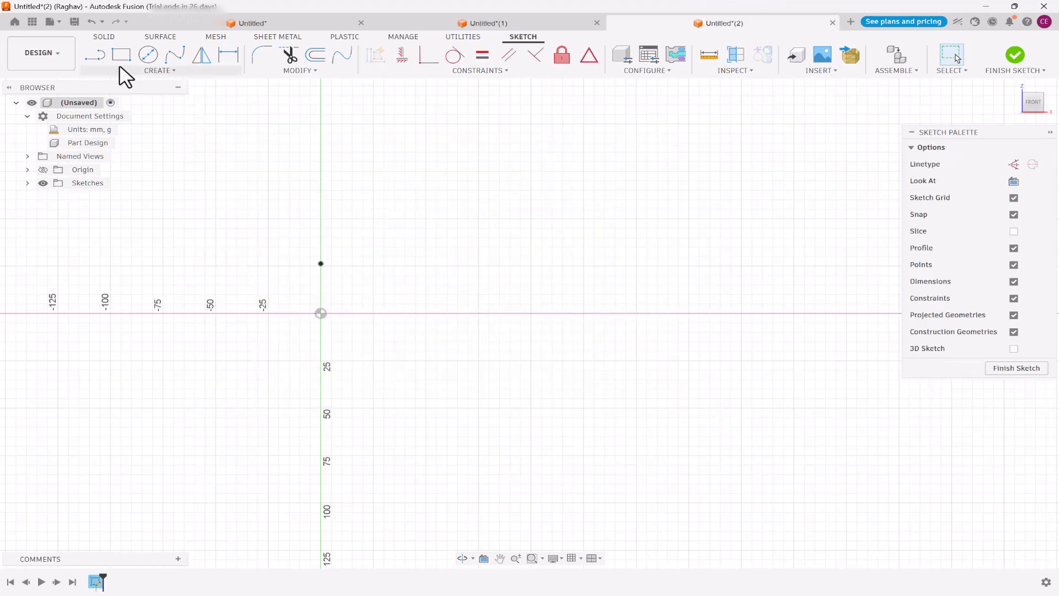
# Step: Sketch a vertical construction line upward from the sketch origin
pyautogui.click(96, 55)
pyautogui.click(1014, 204)
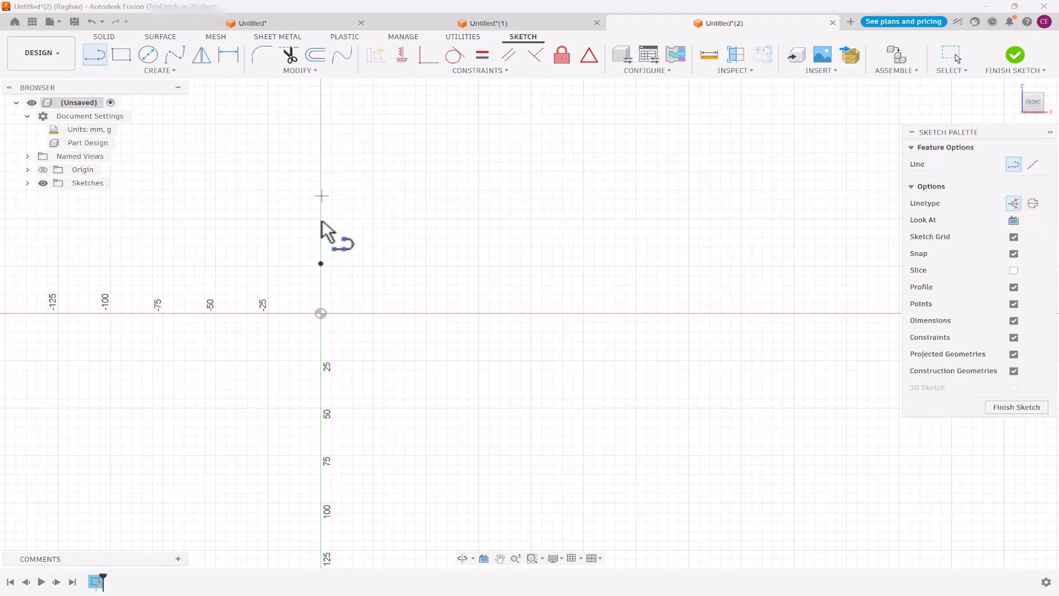
pyautogui.click(320, 167)
pyautogui.press('Escape')
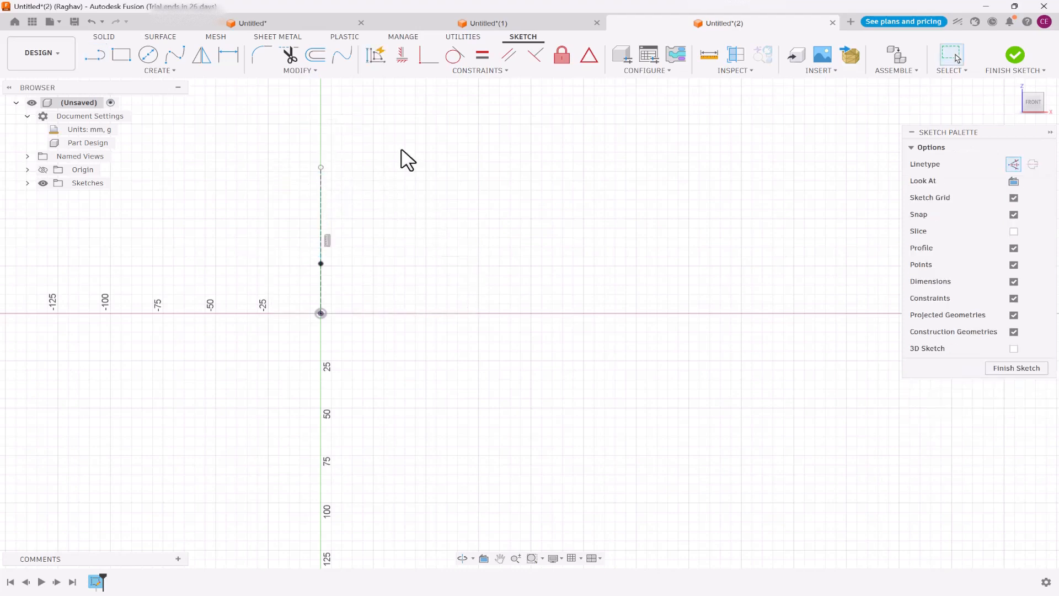
# Step: Sketch a horizontal construction line from the origin along the positive X axis
pyautogui.click(94, 55)
pyautogui.click(320, 314)
pyautogui.click(499, 312)
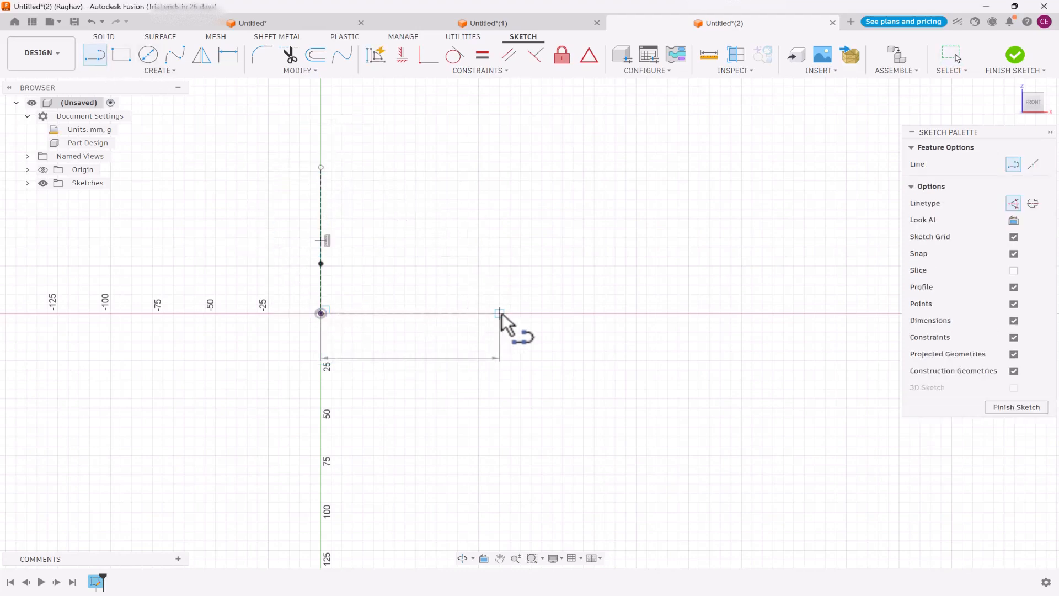
pyautogui.press('Escape')
pyautogui.click(121, 55)
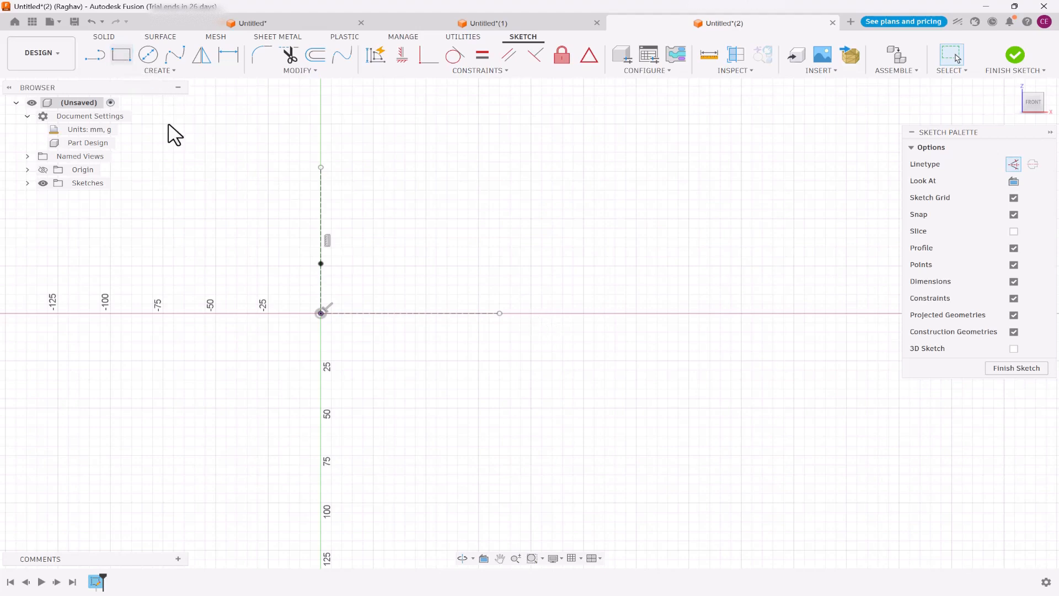
pyautogui.click(257, 236)
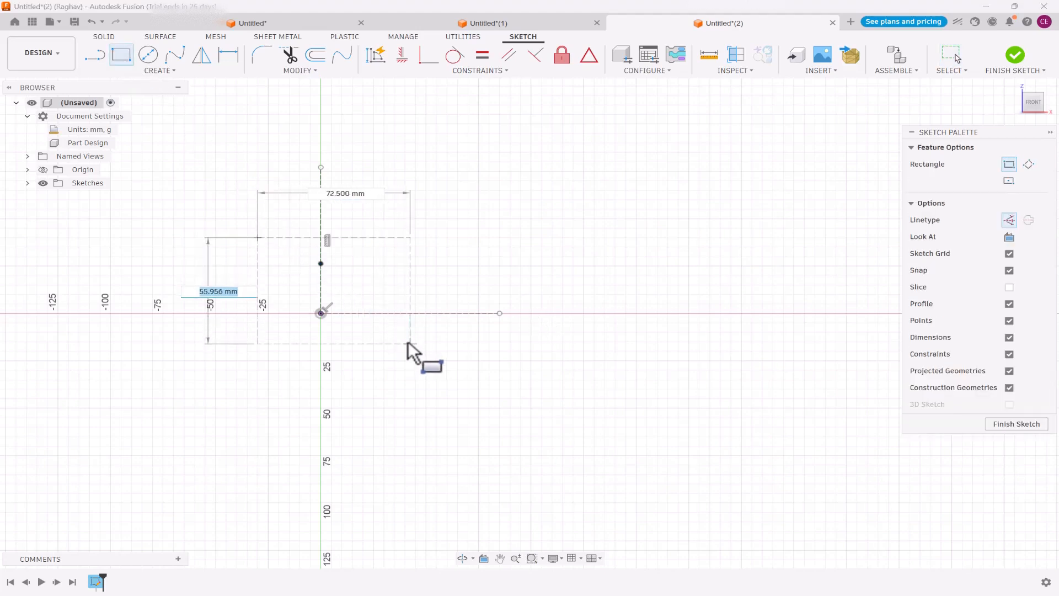
pyautogui.press('Escape')
# Step: Sketch an off-centre rectangle about 99 mm wide and 74 mm high around the origin with the normal linetype
pyautogui.click(110, 48)
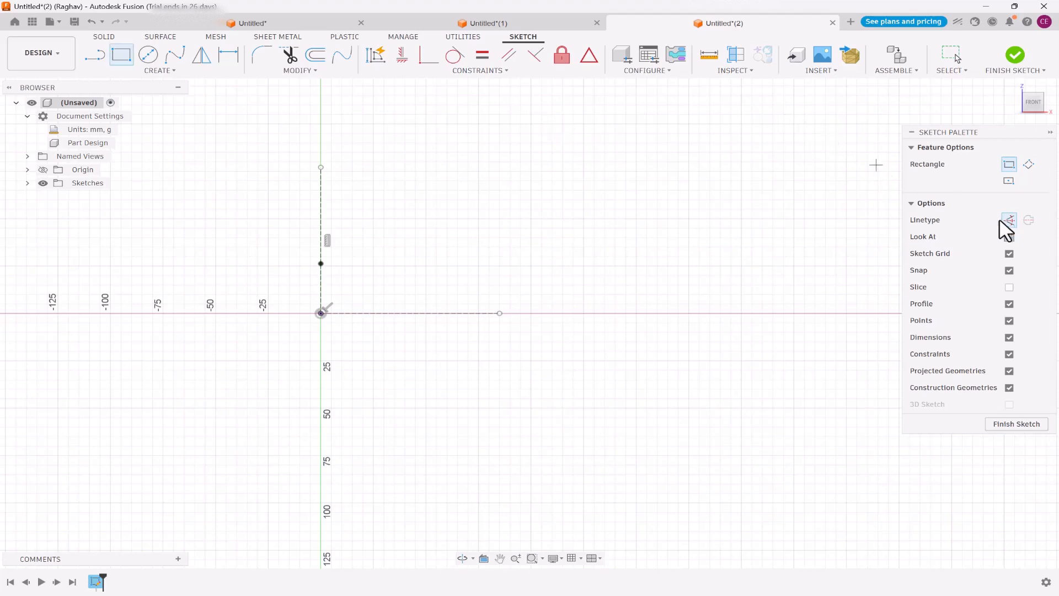
pyautogui.click(261, 231)
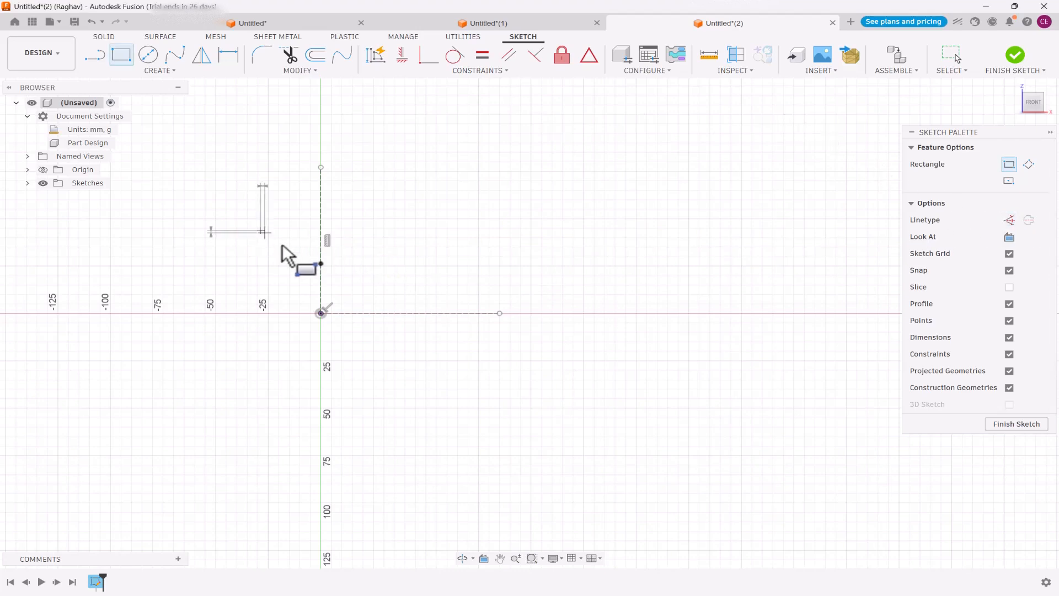
pyautogui.click(467, 370)
pyautogui.press('Escape')
pyautogui.scroll(2, 337, 260)
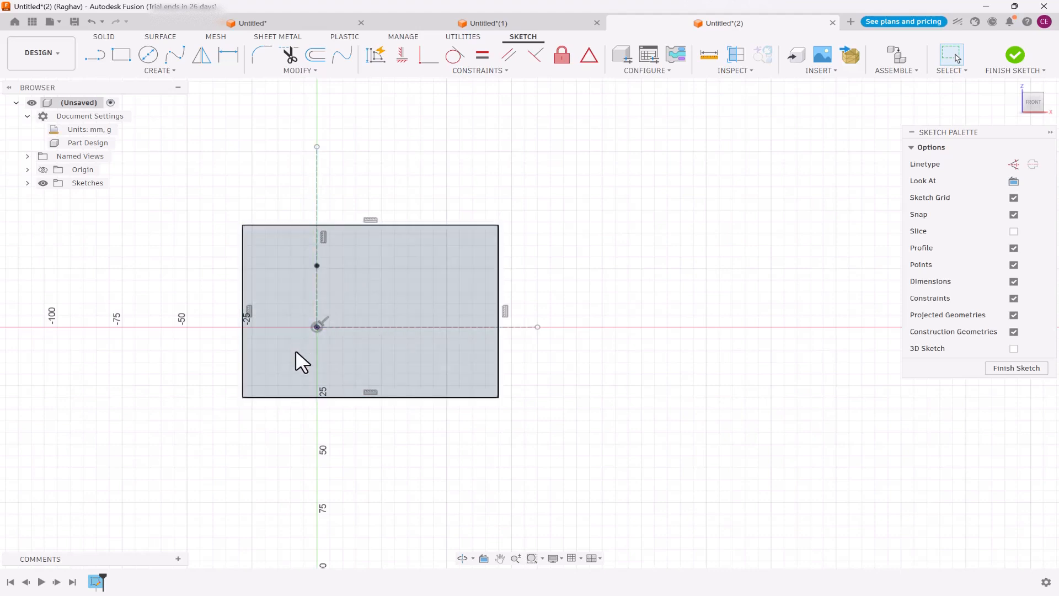
pyautogui.click(363, 299)
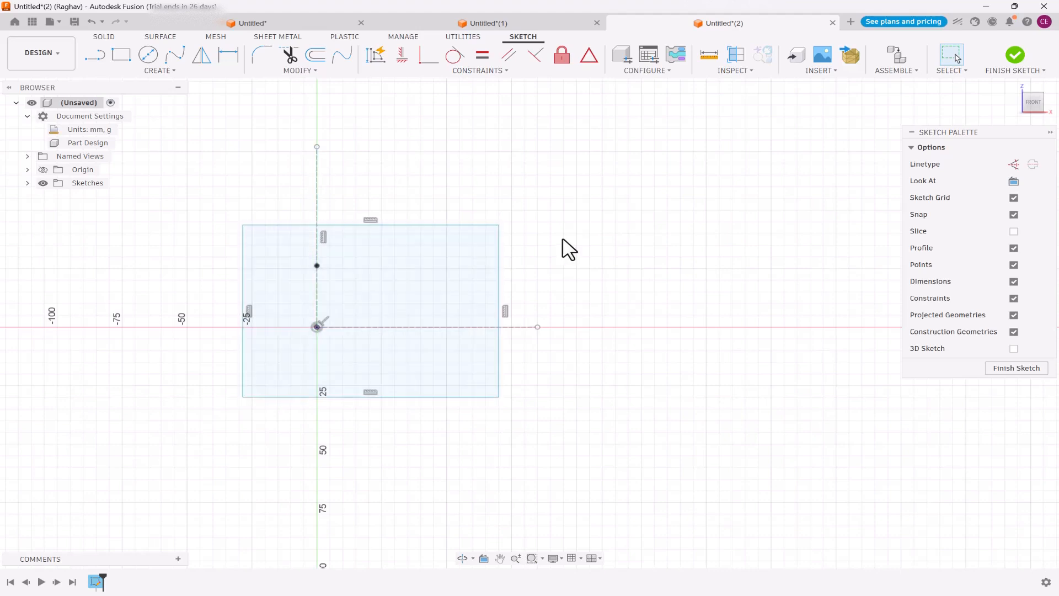
# Step: Apply a Symmetry constraint to the rectangle's left and right edges about the vertical construction line
pyautogui.click(468, 75)
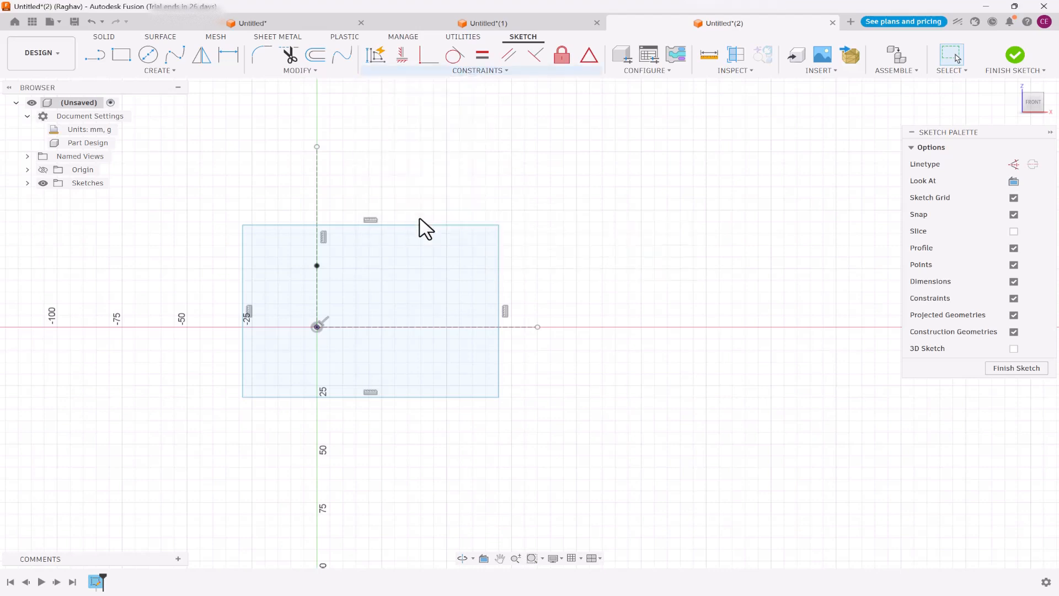
pyautogui.click(242, 248)
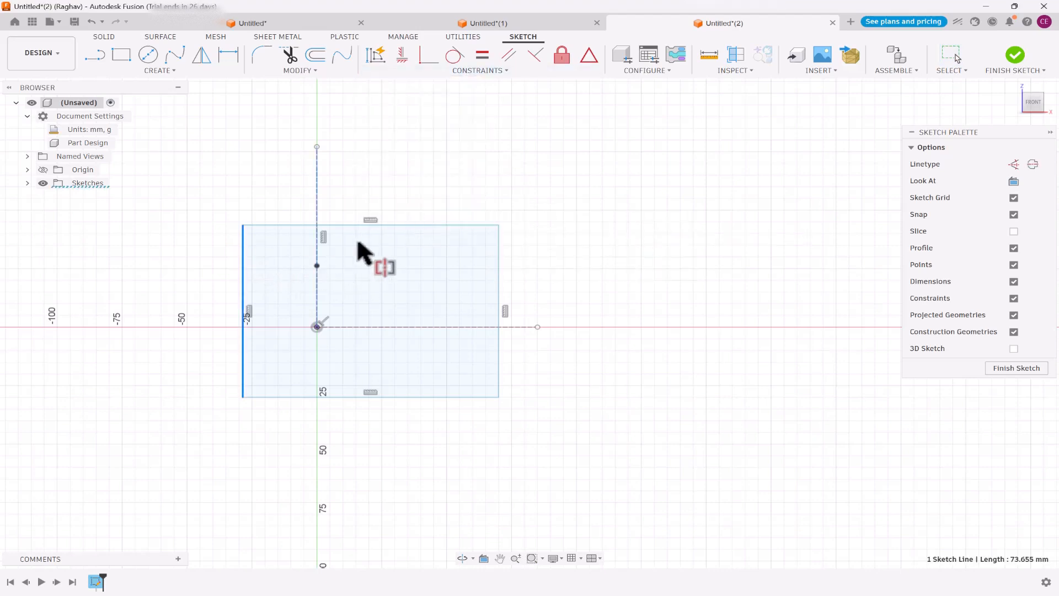
pyautogui.click(499, 253)
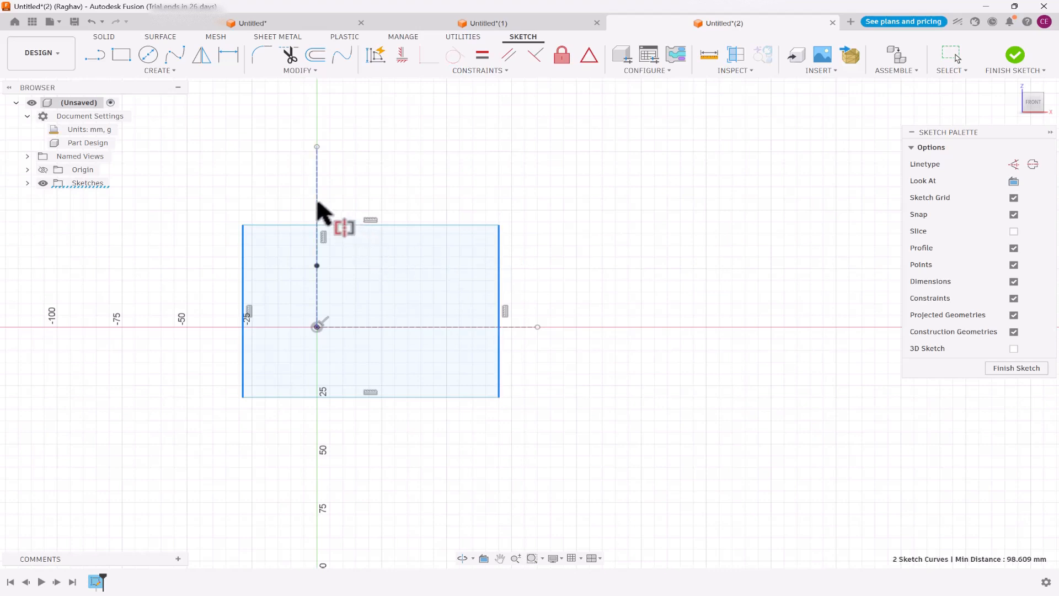
pyautogui.click(317, 205)
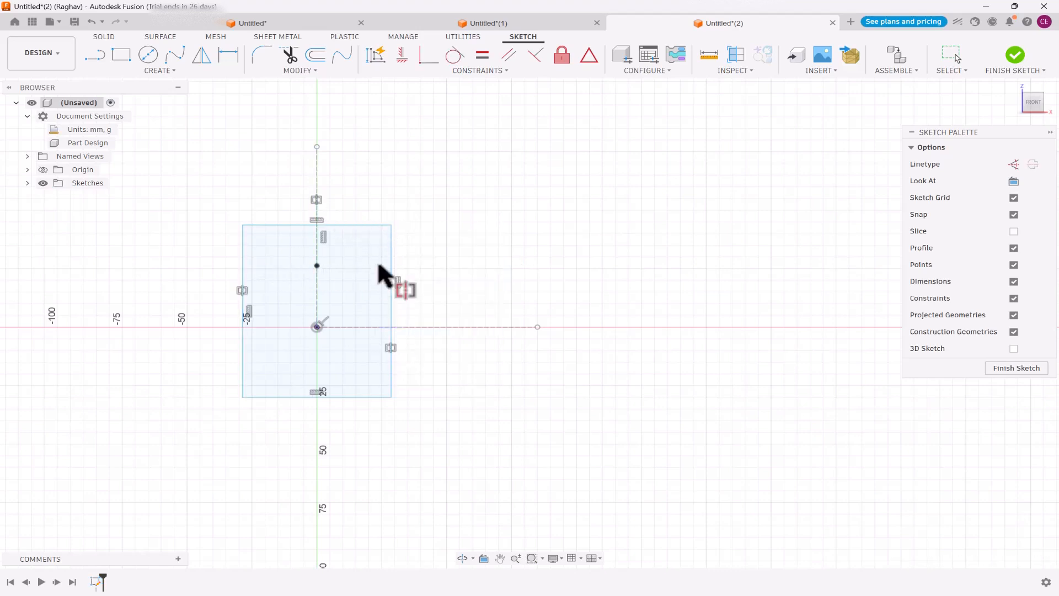
# Step: Apply a Symmetry constraint to the rectangle's upper and lower edges about the horizontal construction line
pyautogui.click(457, 74)
pyautogui.click(414, 228)
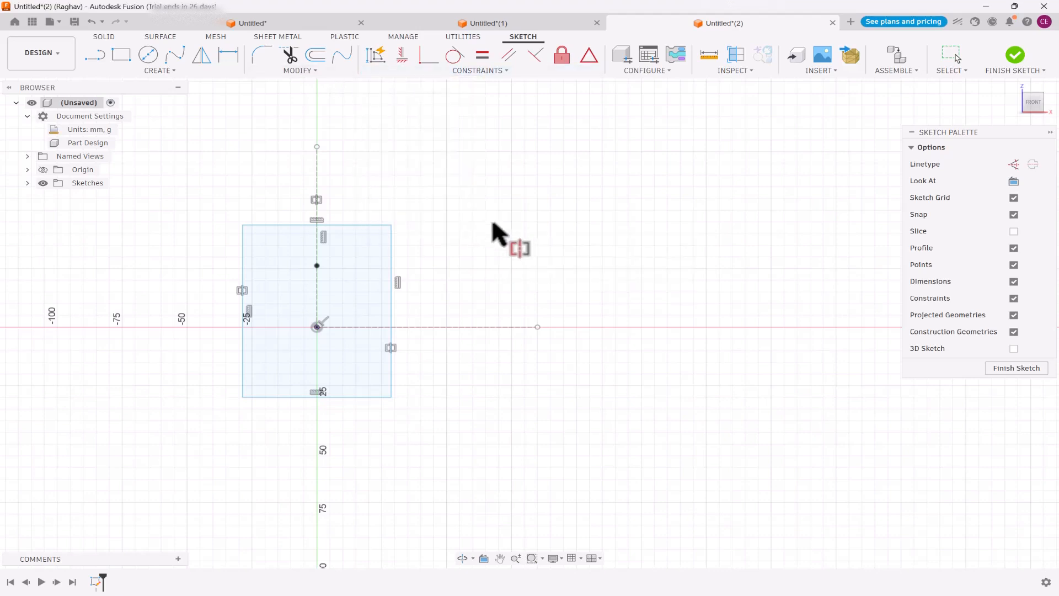
pyautogui.click(375, 222)
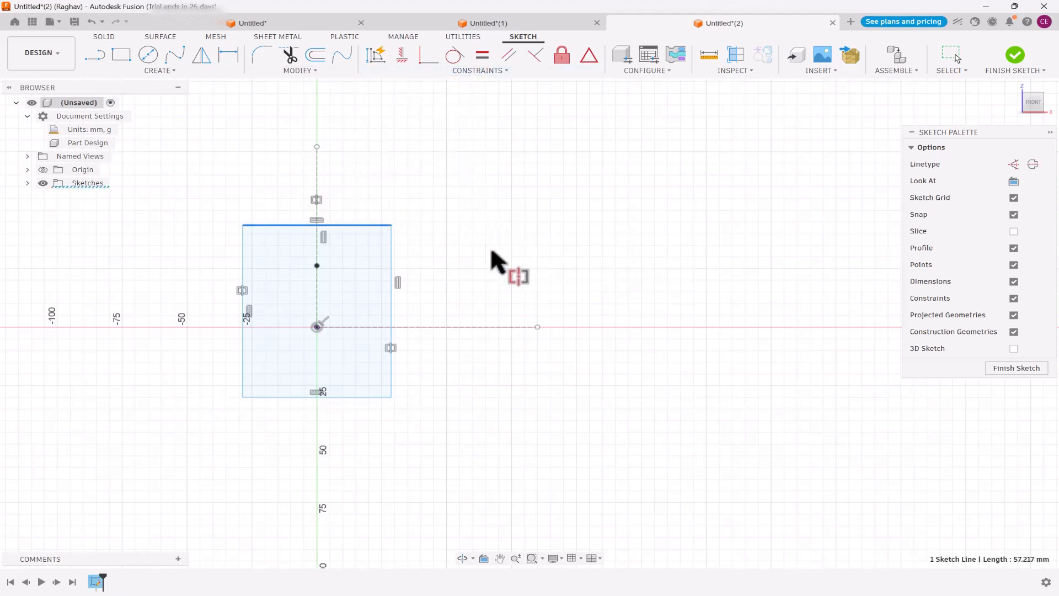
pyautogui.click(375, 396)
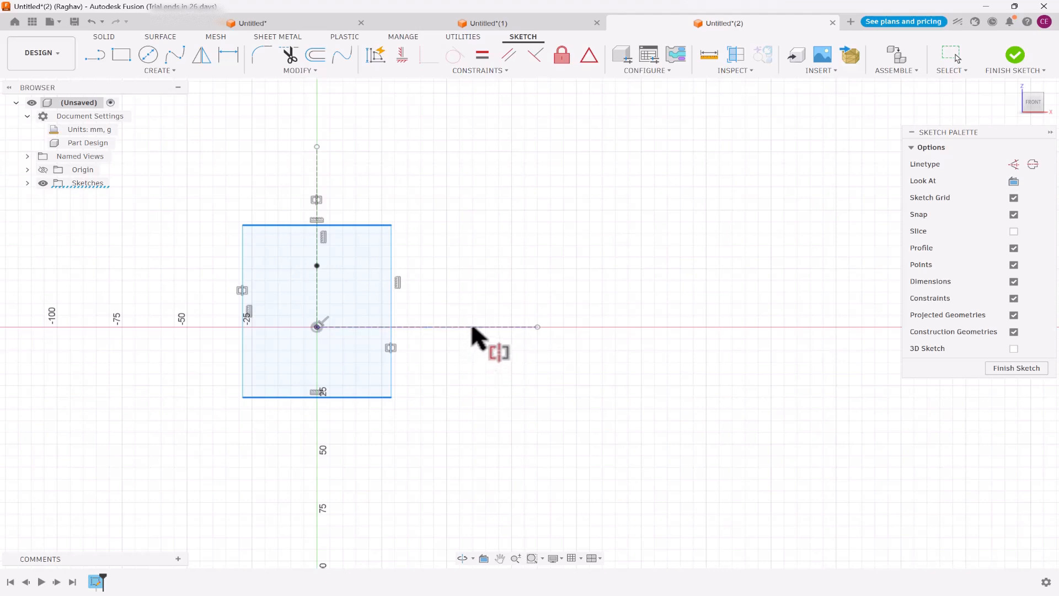
pyautogui.click(472, 326)
pyautogui.press('Escape')
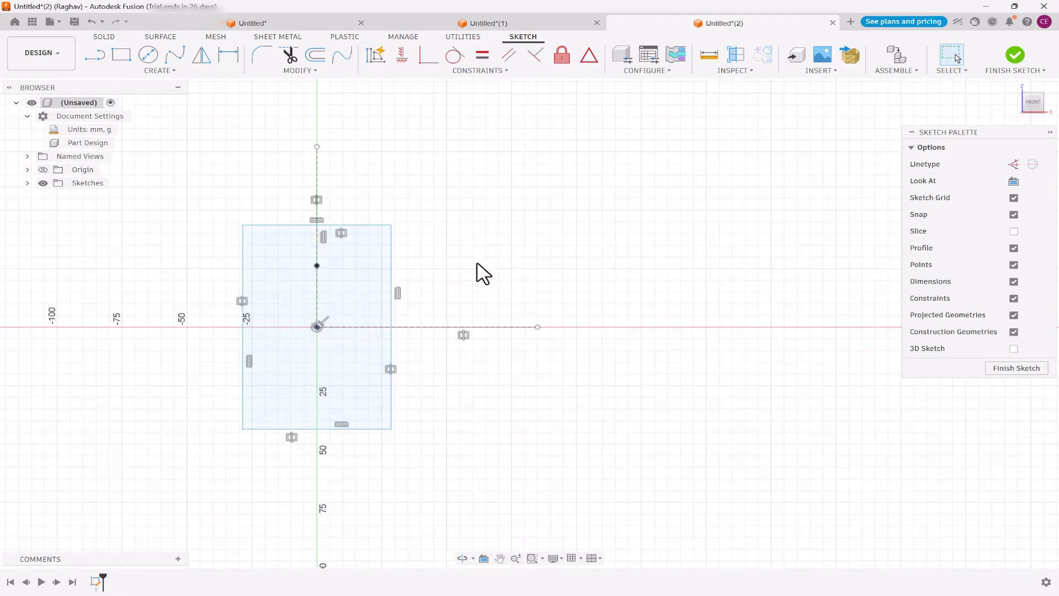
# Step: Make the rectangle's upper and right edges equal and shrink the shape by moving its upper-right corner inward
pyautogui.click(482, 54)
pyautogui.click(357, 225)
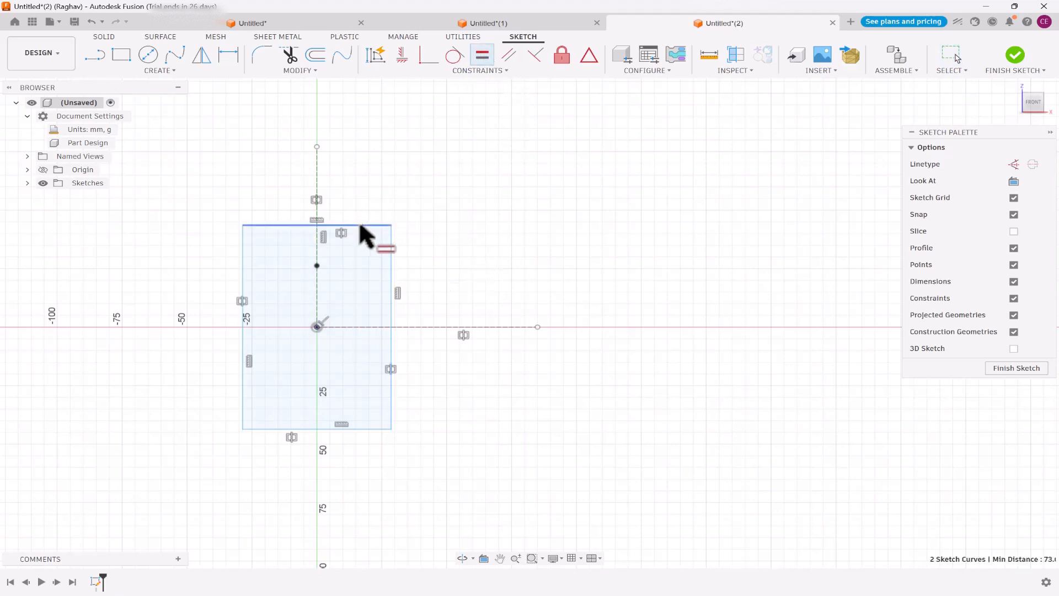
pyautogui.click(391, 261)
pyautogui.press('Escape')
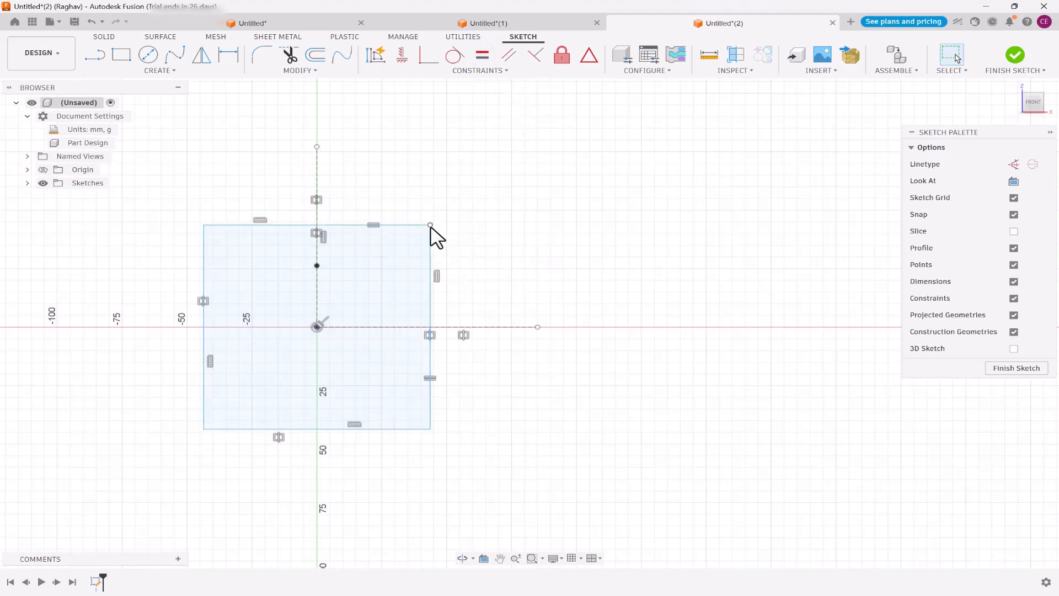
pyautogui.moveTo(431, 226)
pyautogui.mouseDown()
pyautogui.moveTo(532, 224)
pyautogui.moveTo(355, 272)
pyautogui.moveTo(424, 271)
pyautogui.moveTo(380, 284)
pyautogui.mouseUp()
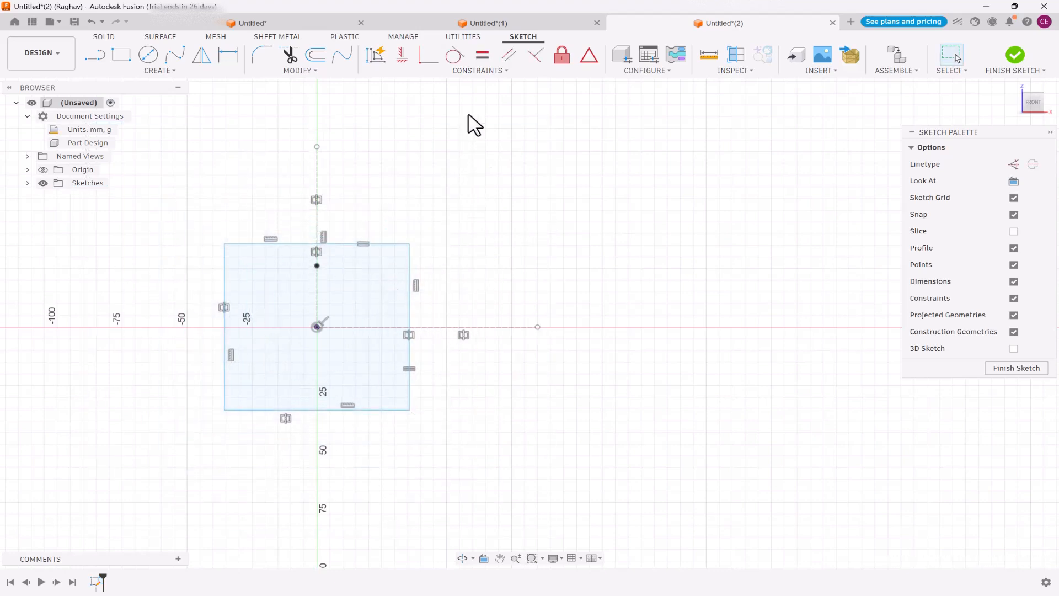
# Step: Sketch an S-shaped fit point spline through five points to the right of the square
pyautogui.click(479, 72)
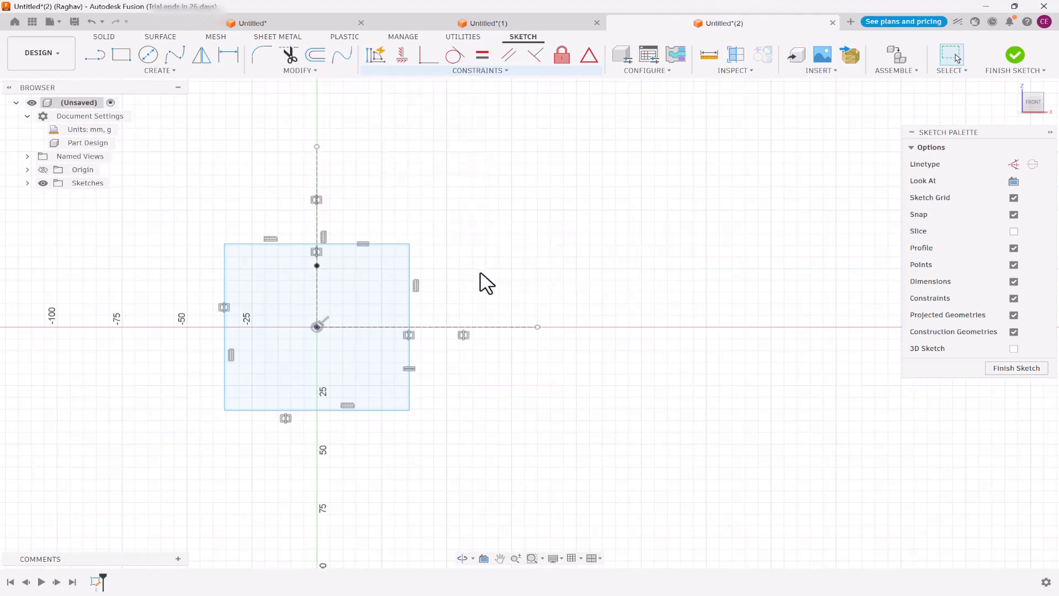
pyautogui.scroll(-2, 457, 282)
pyautogui.scroll(3, 617, 298)
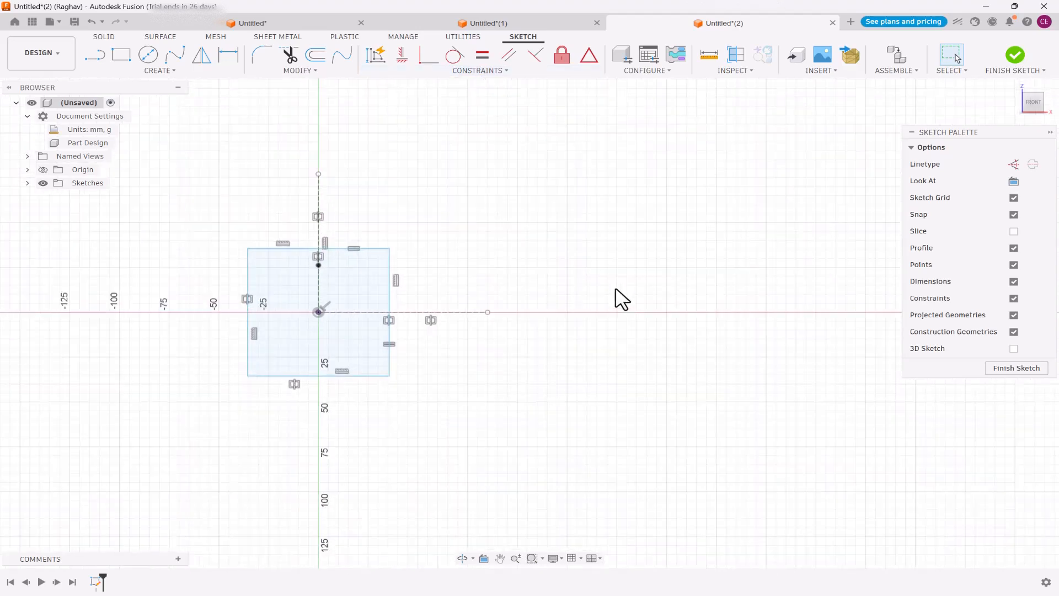
pyautogui.click(175, 54)
pyautogui.click(335, 192)
pyautogui.click(410, 218)
pyautogui.click(446, 271)
pyautogui.click(503, 294)
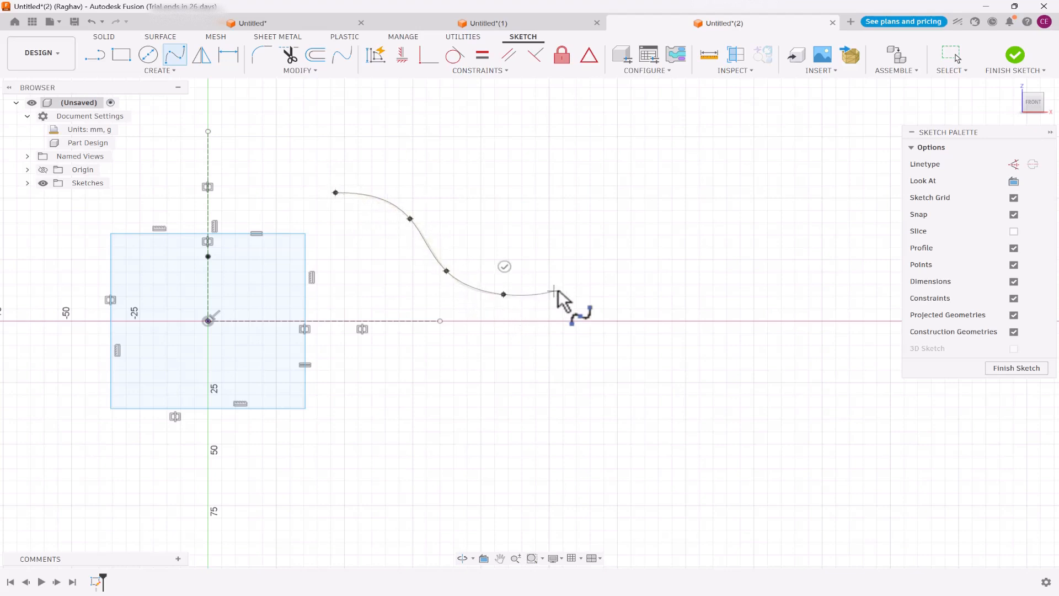
pyautogui.click(602, 269)
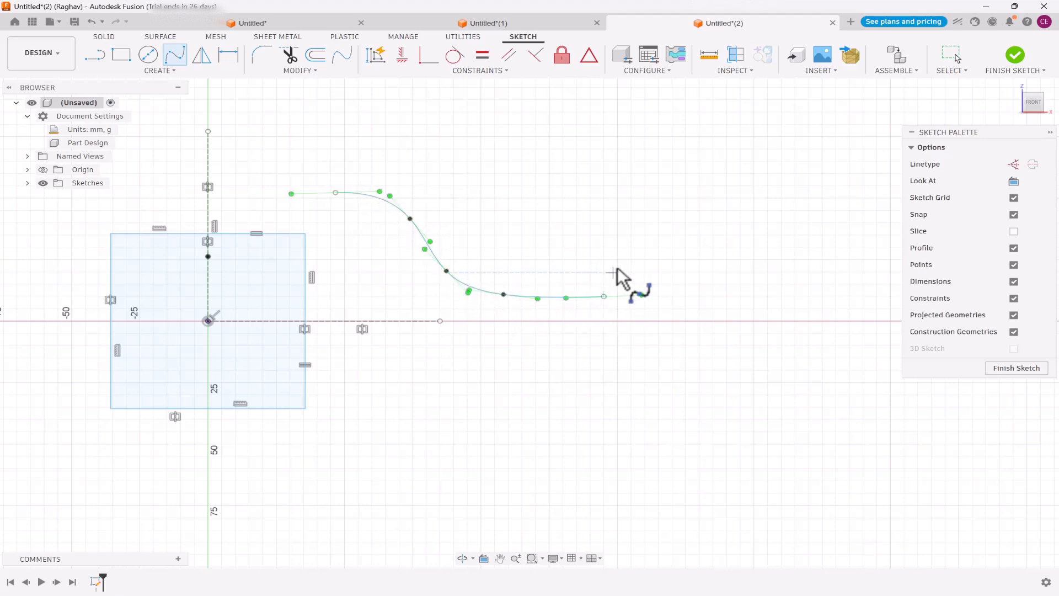
pyautogui.press('Escape')
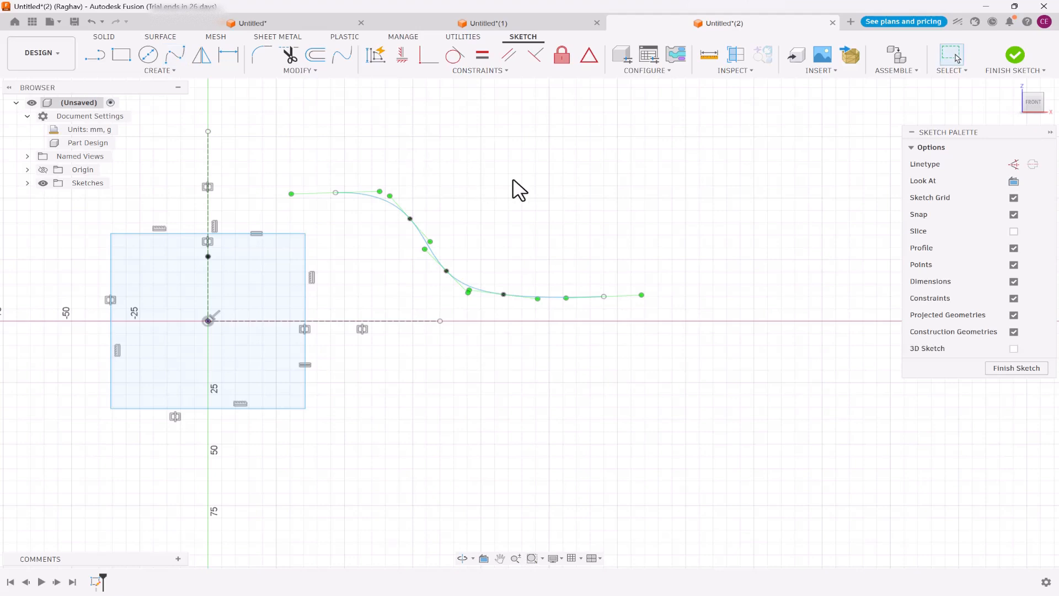
# Step: Sketch a second four-point spline from the first spline's right endpoint, curving up to the right
pyautogui.click(176, 55)
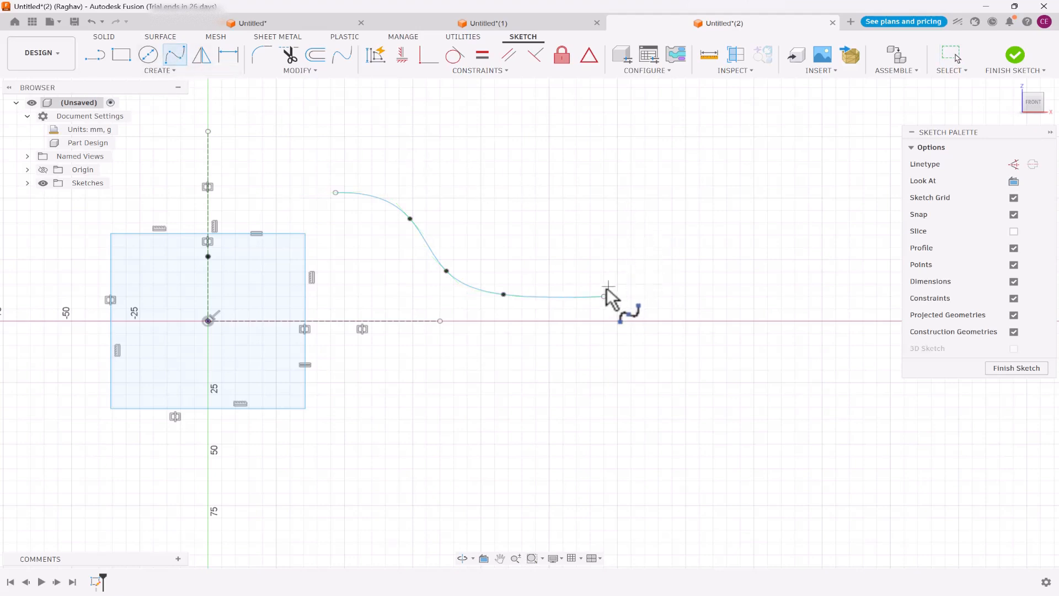
pyautogui.click(604, 296)
pyautogui.click(693, 272)
pyautogui.click(753, 210)
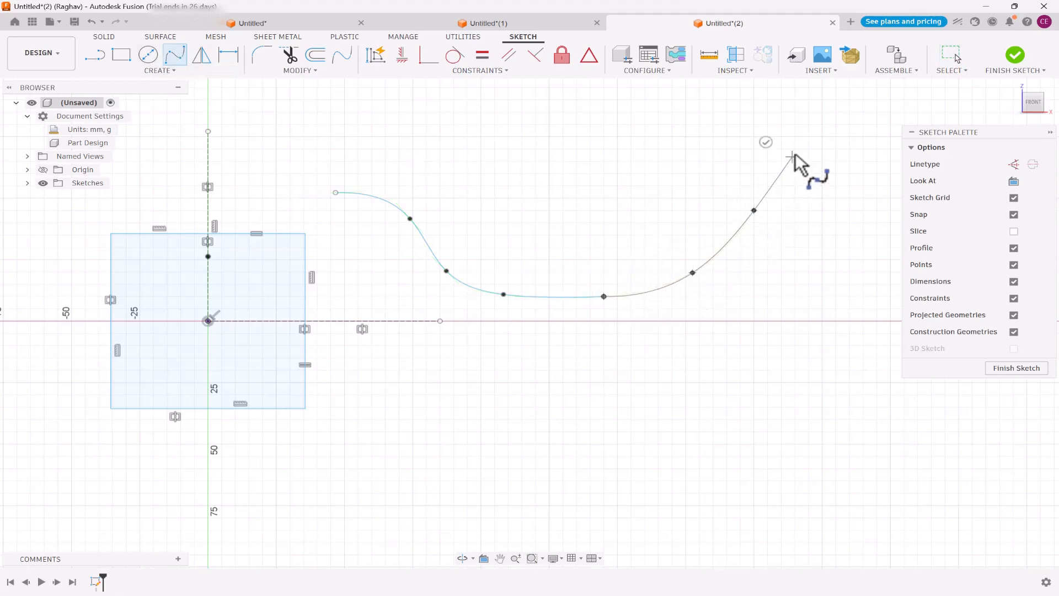
pyautogui.click(792, 157)
pyautogui.press('Escape')
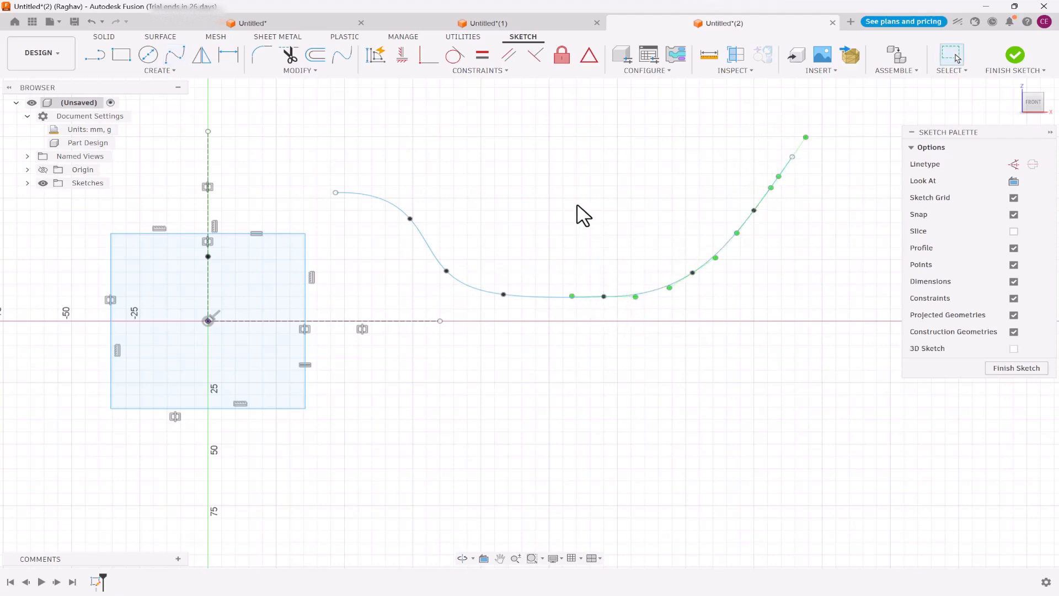
# Step: Apply a Curvature constraint between the two connected splines at their shared endpoint
pyautogui.click(485, 72)
pyautogui.click(408, 237)
pyautogui.click(543, 296)
pyautogui.click(647, 294)
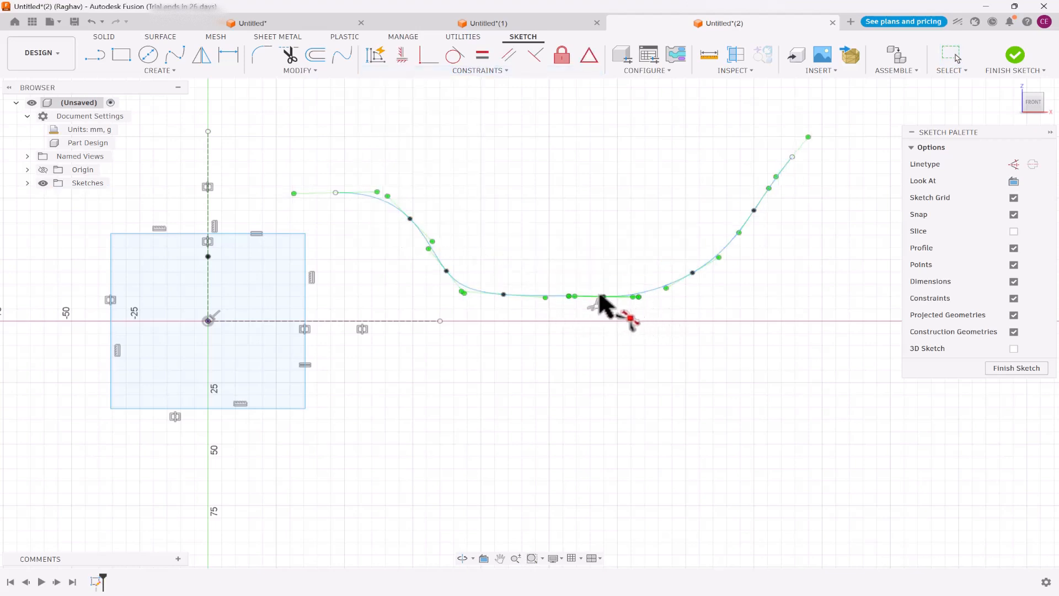
pyautogui.press('Escape')
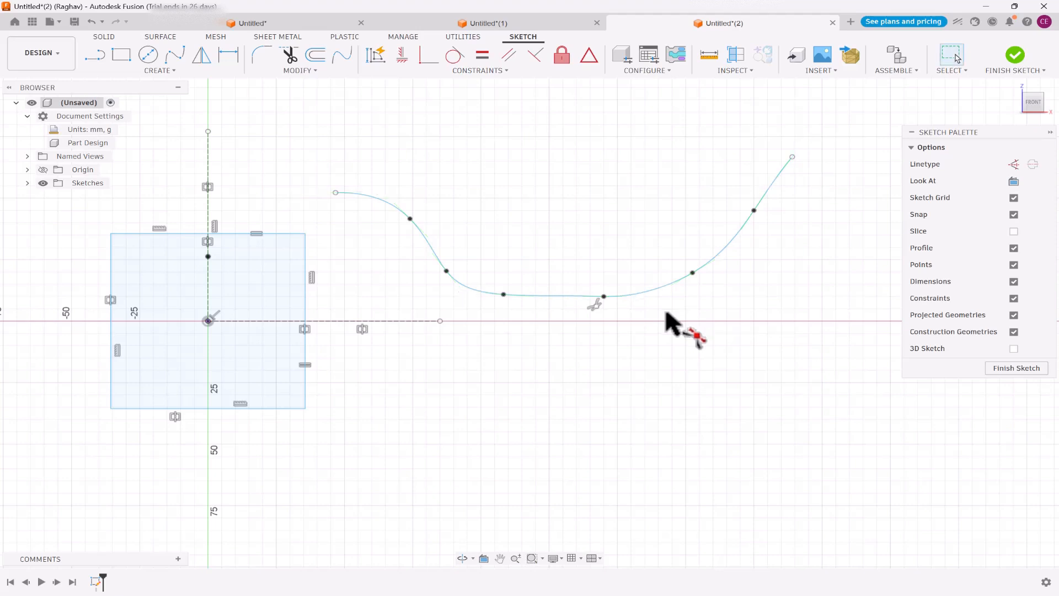
# Step: Delete both splines and draw a six-sided Edge Polygon in their place, with its lower edge along the horizontal axis
pyautogui.moveTo(478, 266); pyautogui.dragTo(479, 267)
pyautogui.press('Delete')
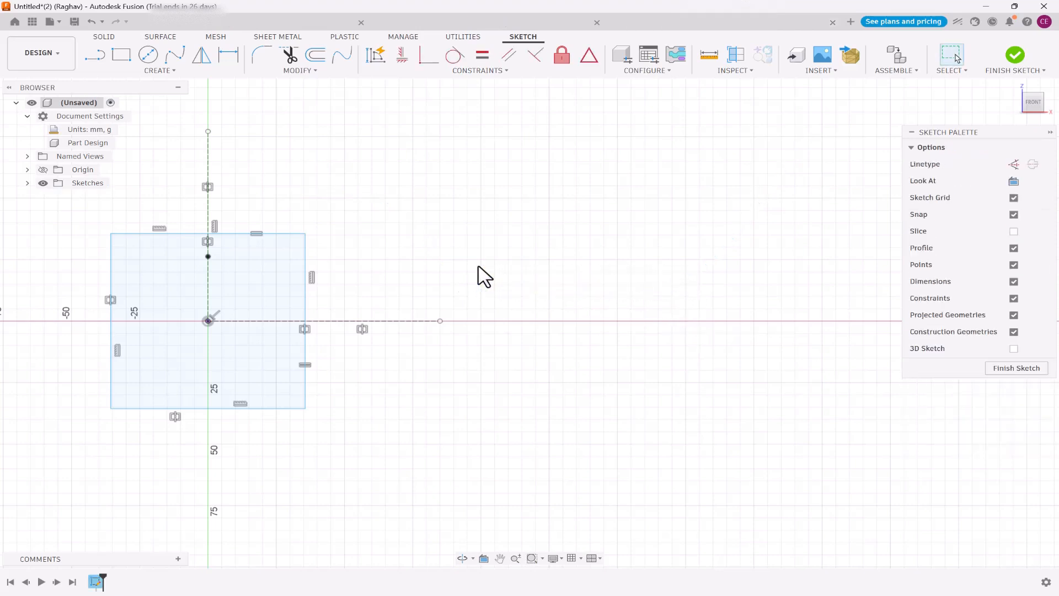
pyautogui.click(162, 72)
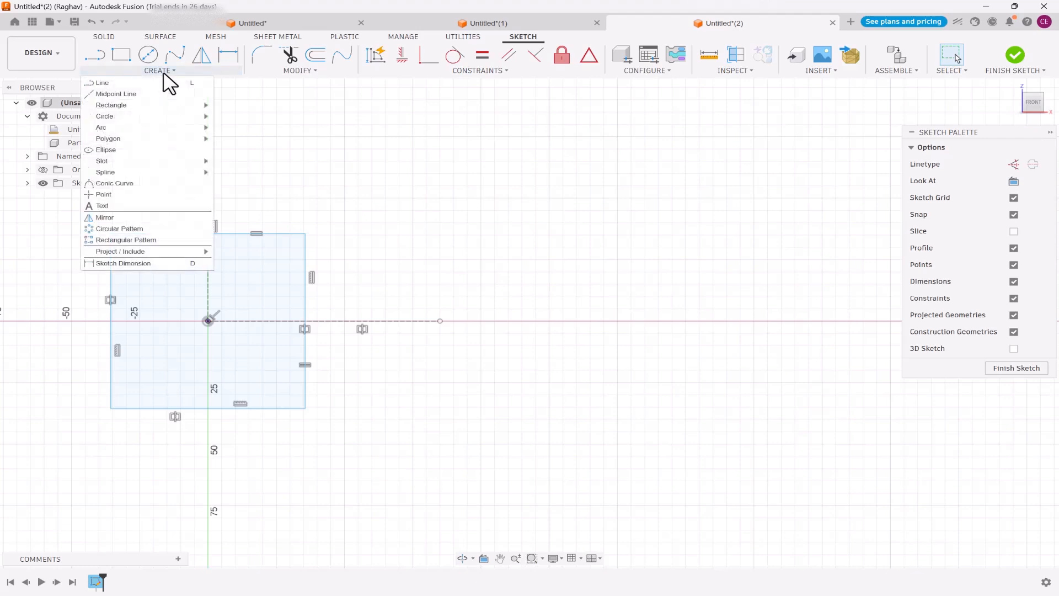
pyautogui.moveTo(160, 140)
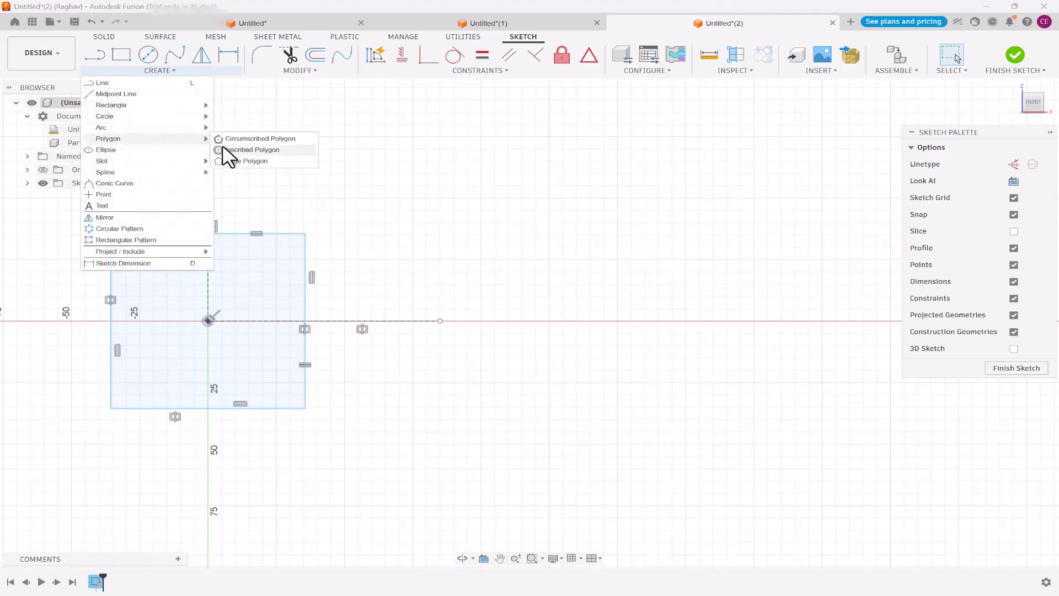
pyautogui.click(243, 162)
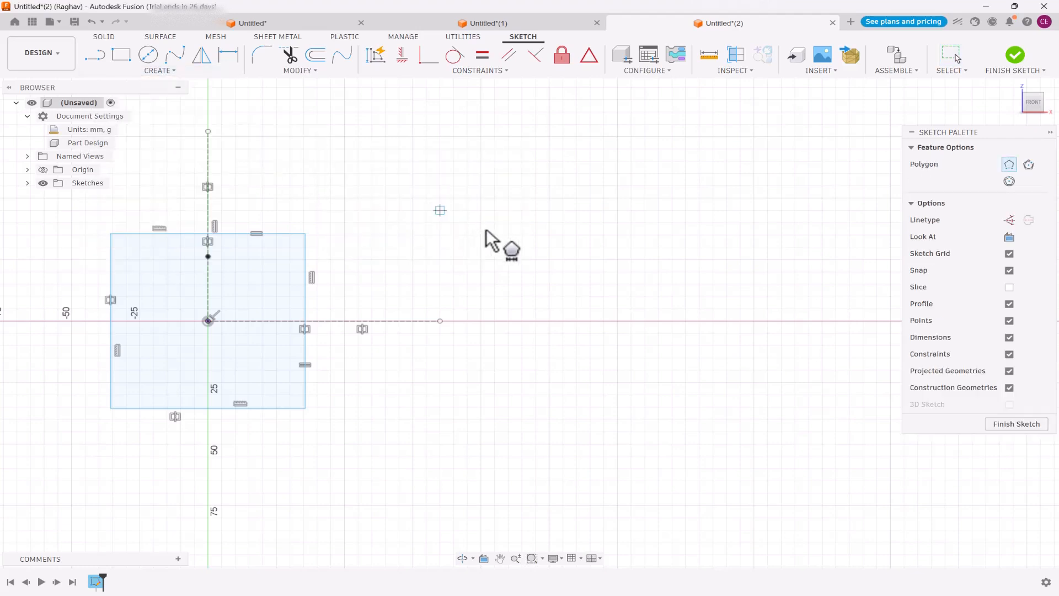
pyautogui.click(495, 321)
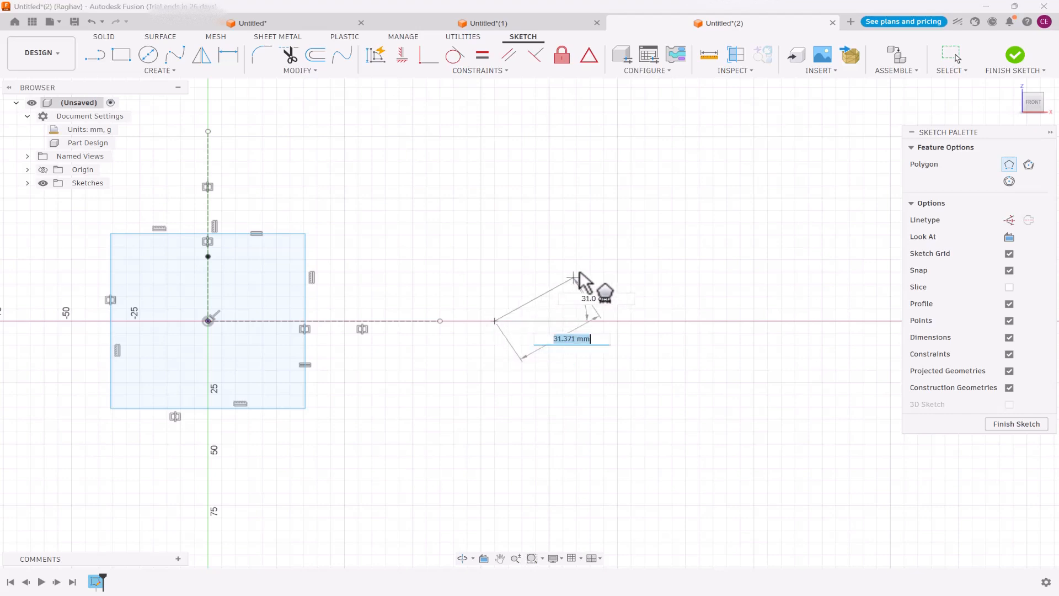
pyautogui.click(617, 321)
pyautogui.click(590, 298)
pyautogui.scroll(-2, 579, 303)
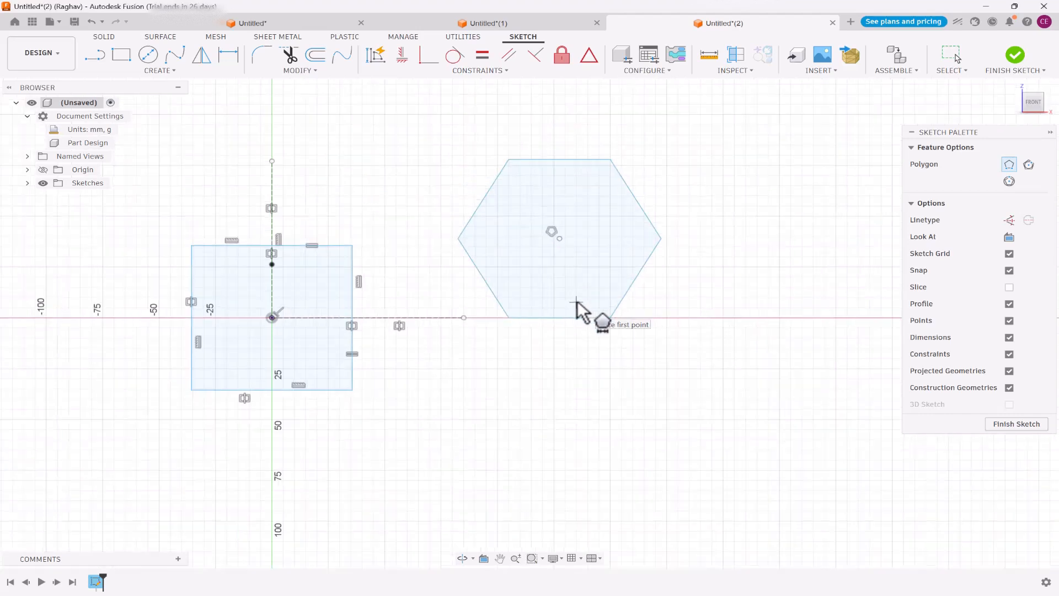
pyautogui.press('Escape')
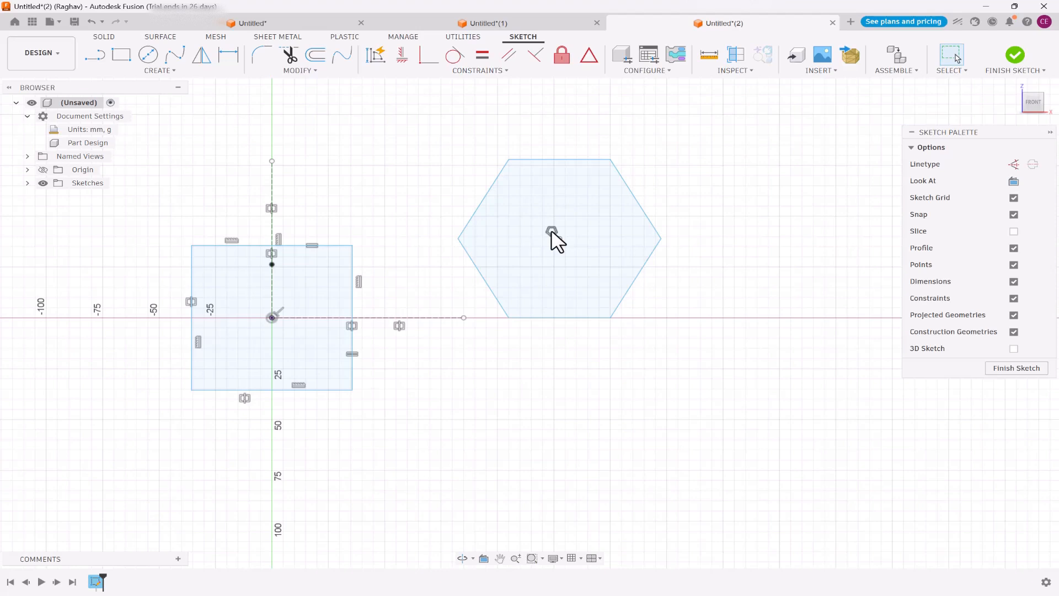
# Step: Shift the hexagon slightly away from the square by moving its right, lower-right and left corners
pyautogui.moveTo(661, 238)
pyautogui.mouseDown()
pyautogui.moveTo(699, 251)
pyautogui.moveTo(664, 246)
pyautogui.moveTo(674, 242)
pyautogui.mouseUp()
pyautogui.moveTo(624, 322)
pyautogui.mouseDown()
pyautogui.moveTo(713, 266)
pyautogui.moveTo(640, 319)
pyautogui.mouseUp()
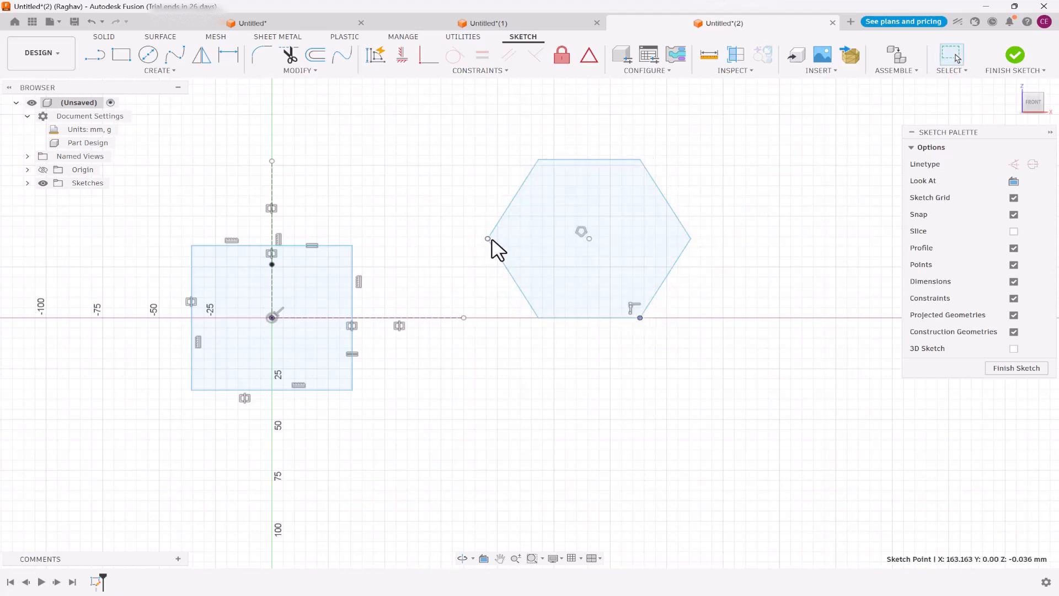
pyautogui.moveTo(490, 241)
pyautogui.mouseDown()
pyautogui.moveTo(521, 239)
pyautogui.moveTo(503, 258)
pyautogui.moveTo(486, 237)
pyautogui.mouseUp()
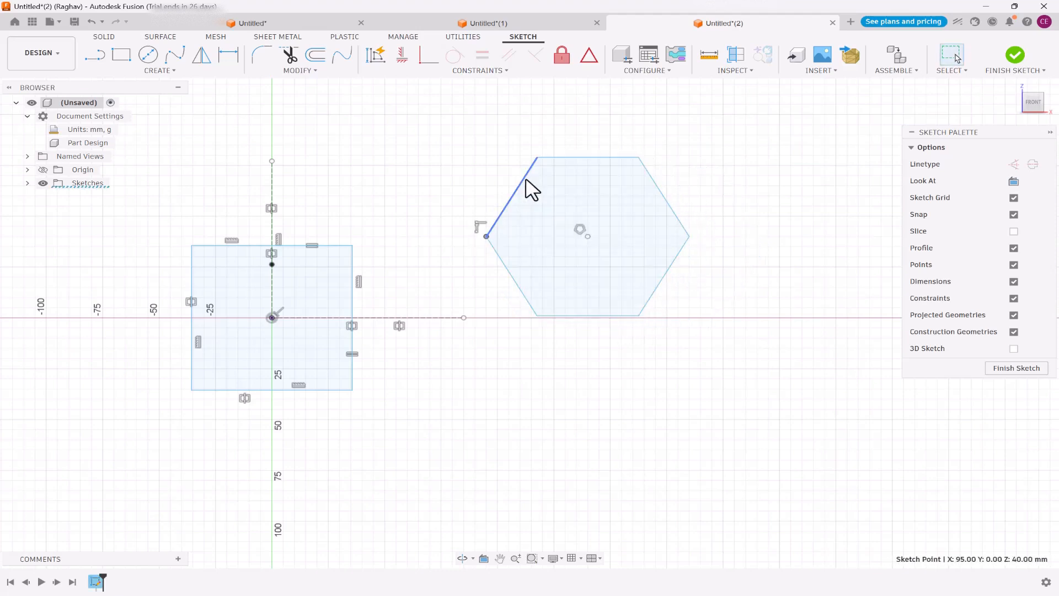
# Step: Remove the hexagon's Polygon constraint, try moving its right and upper-right corners outward, and undo both moves
pyautogui.click(580, 229)
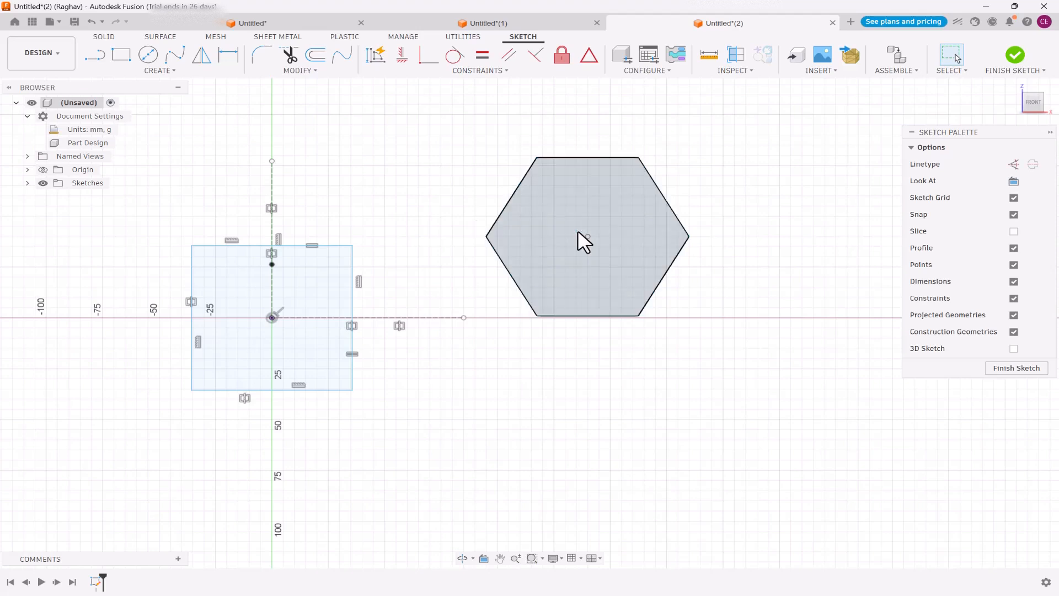
pyautogui.press('Delete')
pyautogui.moveTo(689, 236); pyautogui.dragTo(751, 234)
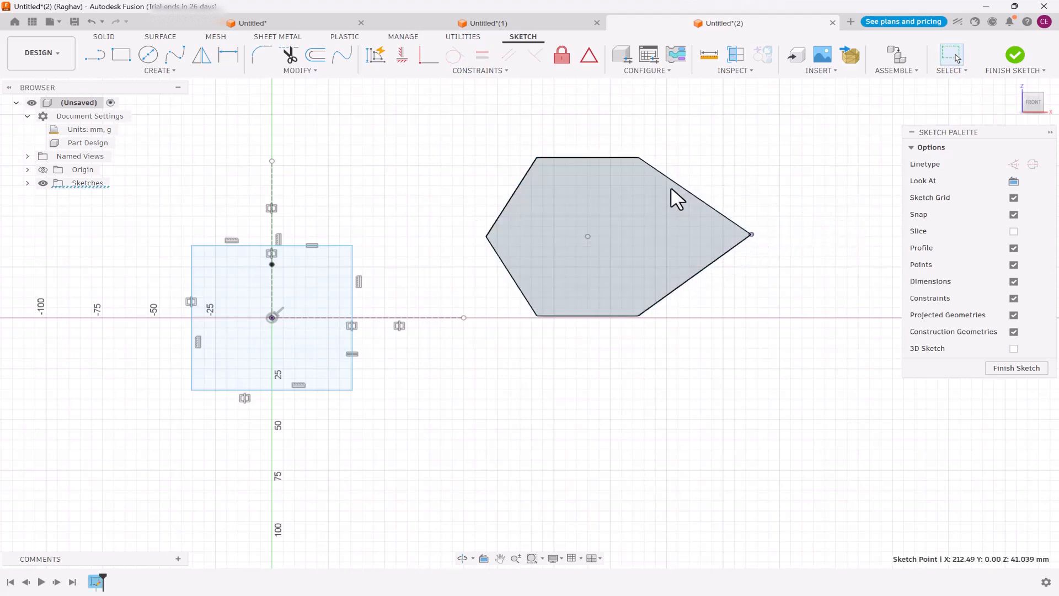
pyautogui.moveTo(641, 157); pyautogui.dragTo(710, 157)
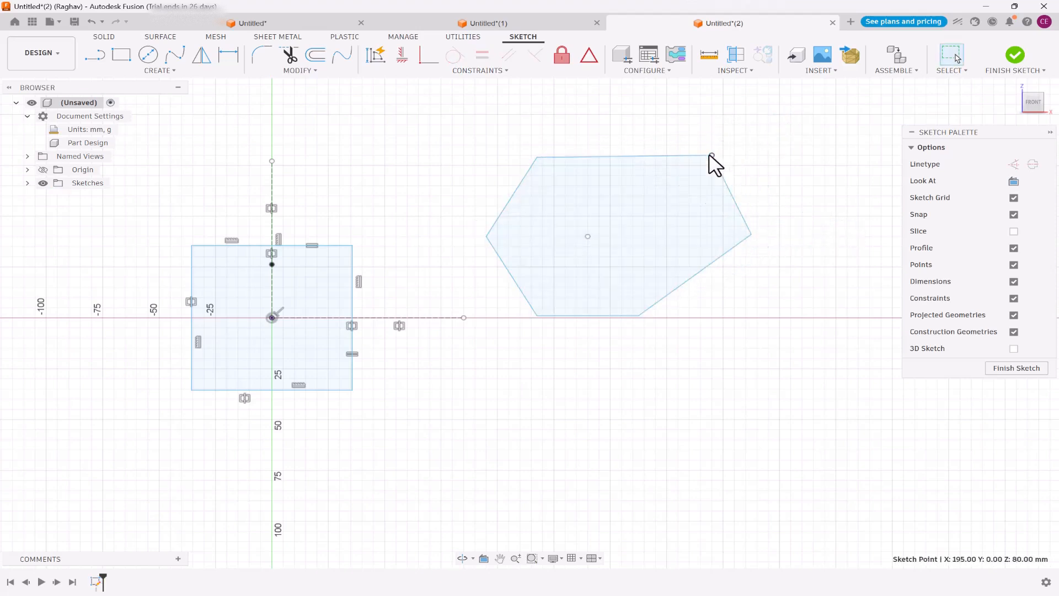
pyautogui.hotkey('ctrl', 'z')
pyautogui.hotkey('ctrl', 'z')
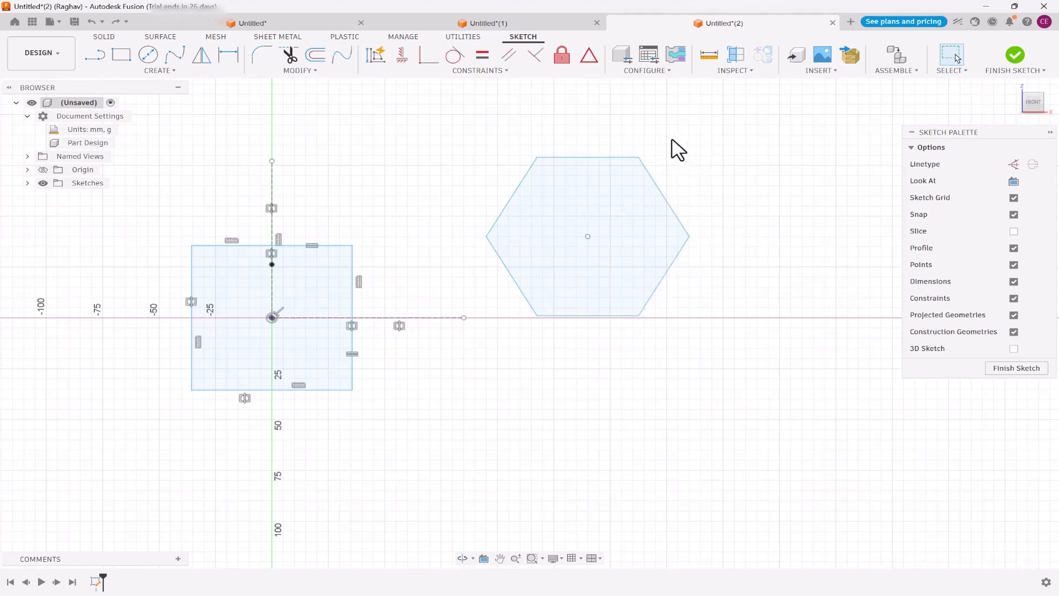
# Step: Apply a Polygon constraint to the whole hexagon and shrink it by moving its lower-right side inward
pyautogui.moveTo(471, 148); pyautogui.dragTo(699, 367)
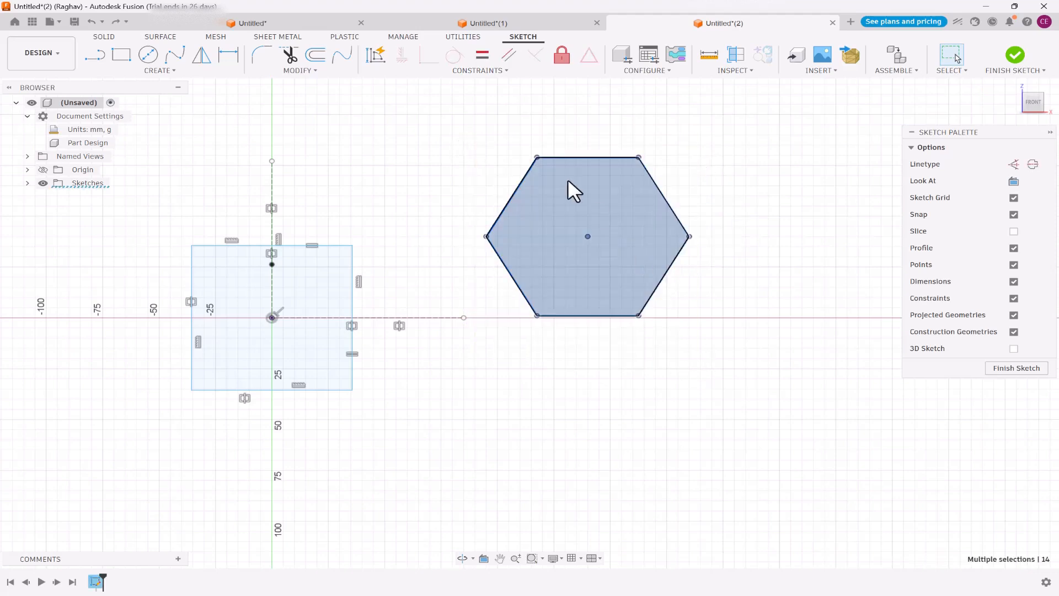
pyautogui.click(485, 71)
pyautogui.click(393, 239)
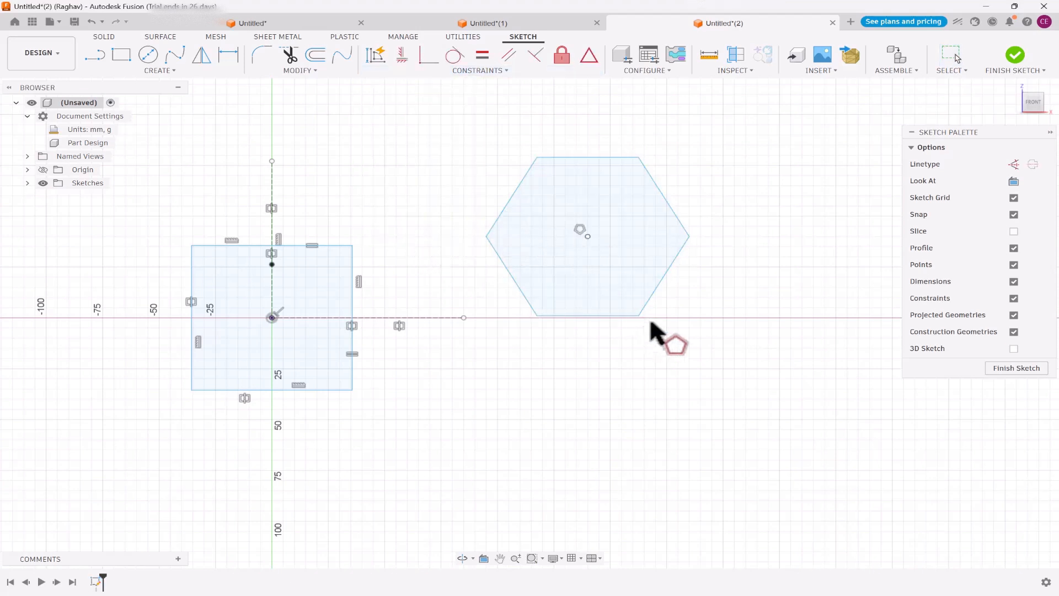
pyautogui.moveTo(656, 312)
pyautogui.mouseDown()
pyautogui.moveTo(664, 330)
pyautogui.moveTo(631, 281)
pyautogui.moveTo(708, 346)
pyautogui.moveTo(653, 278)
pyautogui.moveTo(675, 299)
pyautogui.mouseUp()
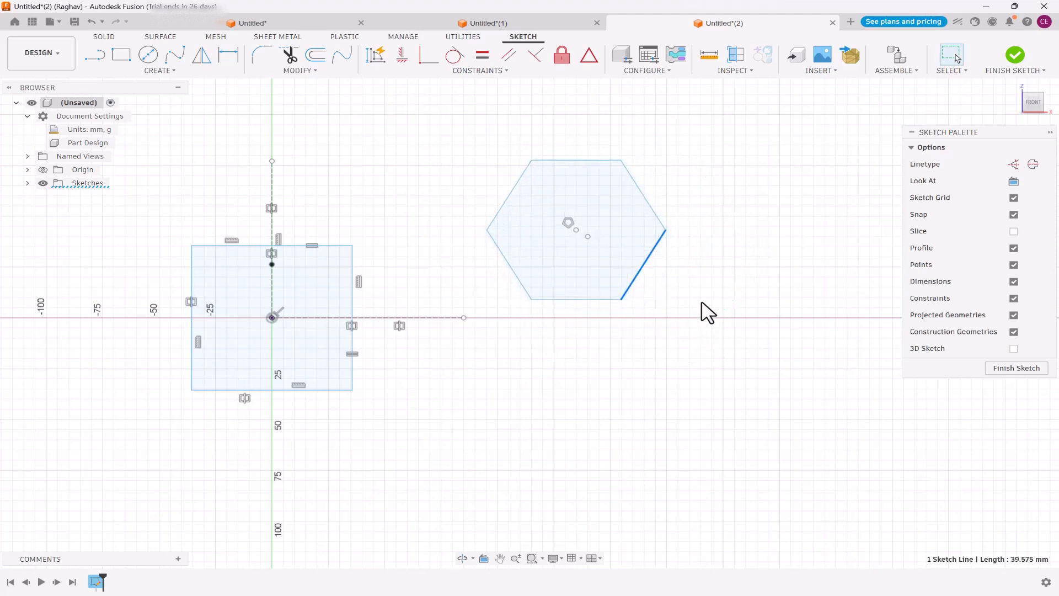
pyautogui.press('d')
pyautogui.press('Escape')
pyautogui.press('d')
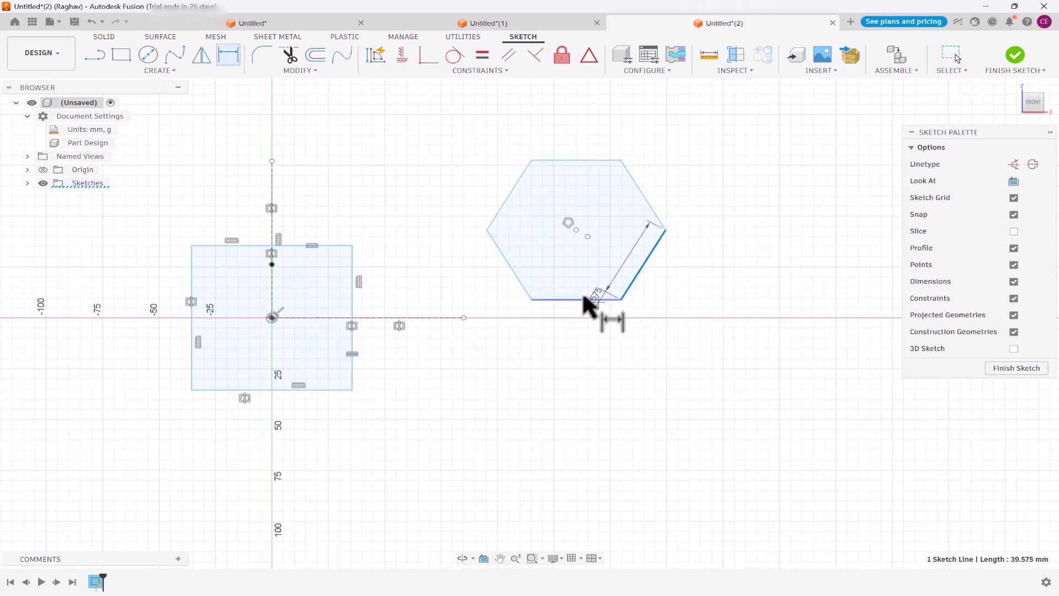
pyautogui.press('Escape')
pyautogui.press('Escape')
# Step: Dimension the hexagon's lower edge to 40 mm
pyautogui.press('d')
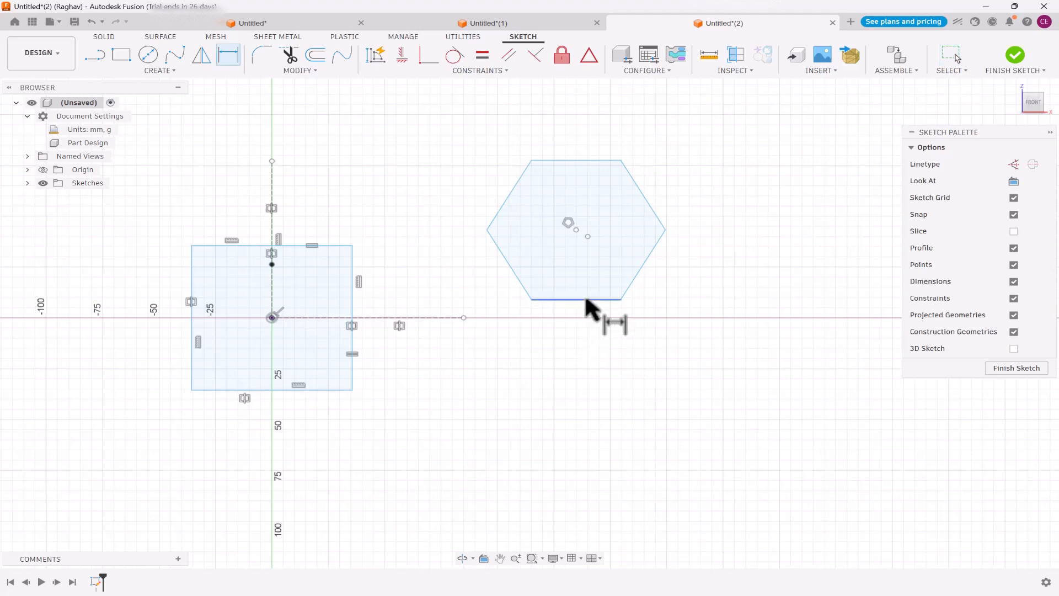
pyautogui.click(583, 301)
pyautogui.click(575, 343)
pyautogui.write('40')
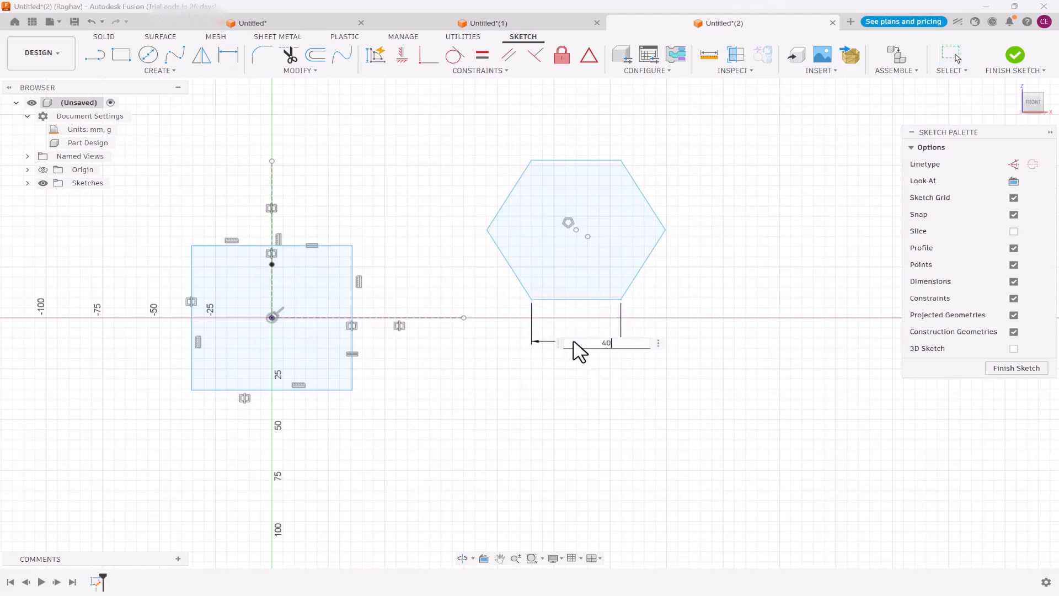
pyautogui.press('Return')
pyautogui.press('Escape')
# Step: Reposition the dimensioned hexagon by moving its sides and corners, placing it just above the horizontal axis
pyautogui.moveTo(629, 289)
pyautogui.mouseDown()
pyautogui.moveTo(656, 299)
pyautogui.moveTo(579, 251)
pyautogui.moveTo(617, 266)
pyautogui.moveTo(634, 301)
pyautogui.mouseUp()
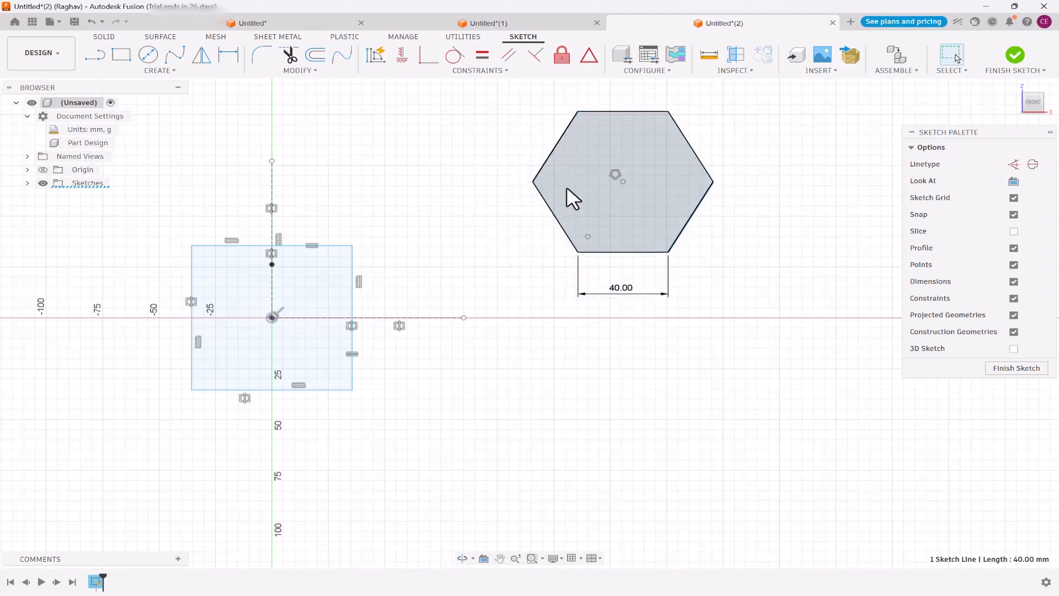
pyautogui.click(534, 182)
pyautogui.moveTo(534, 184); pyautogui.dragTo(466, 211)
pyautogui.moveTo(646, 210); pyautogui.dragTo(686, 226)
pyautogui.moveTo(640, 156)
pyautogui.mouseDown()
pyautogui.moveTo(669, 136)
pyautogui.moveTo(628, 166)
pyautogui.mouseUp()
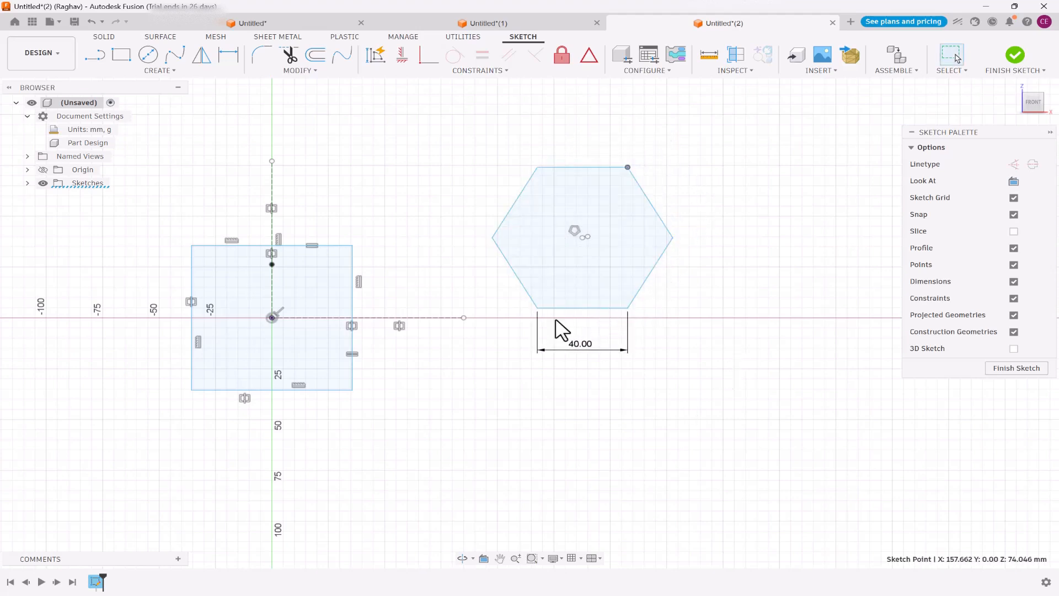
# Step: Bring up the full list of available sketch constraints
pyautogui.click(484, 72)
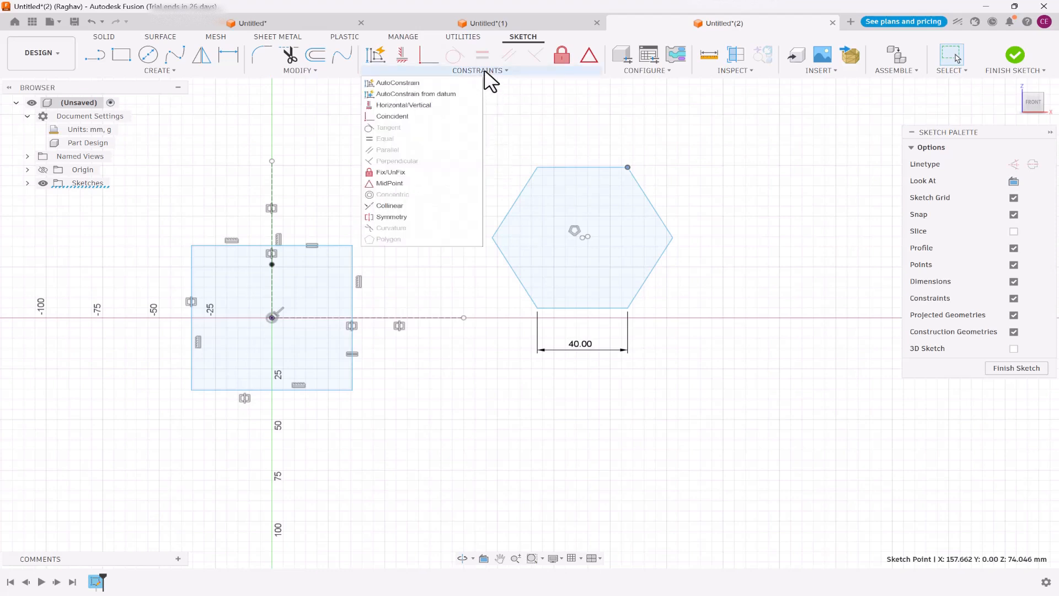